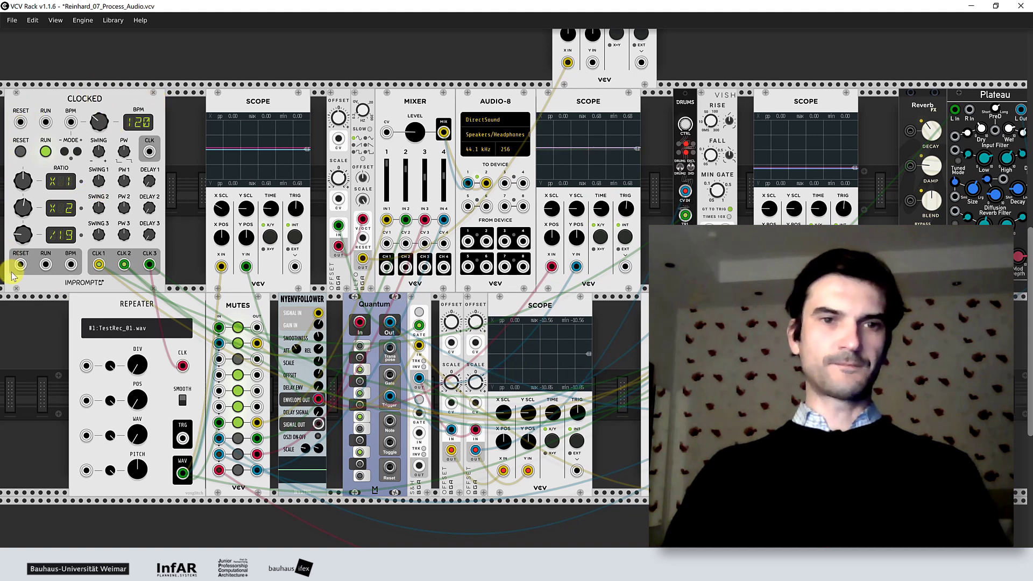
# Start the patch's clock, toggle the eighth channel of the Mutes module and adjust the Wav Bank sample knob.
pyautogui.click(46, 152)
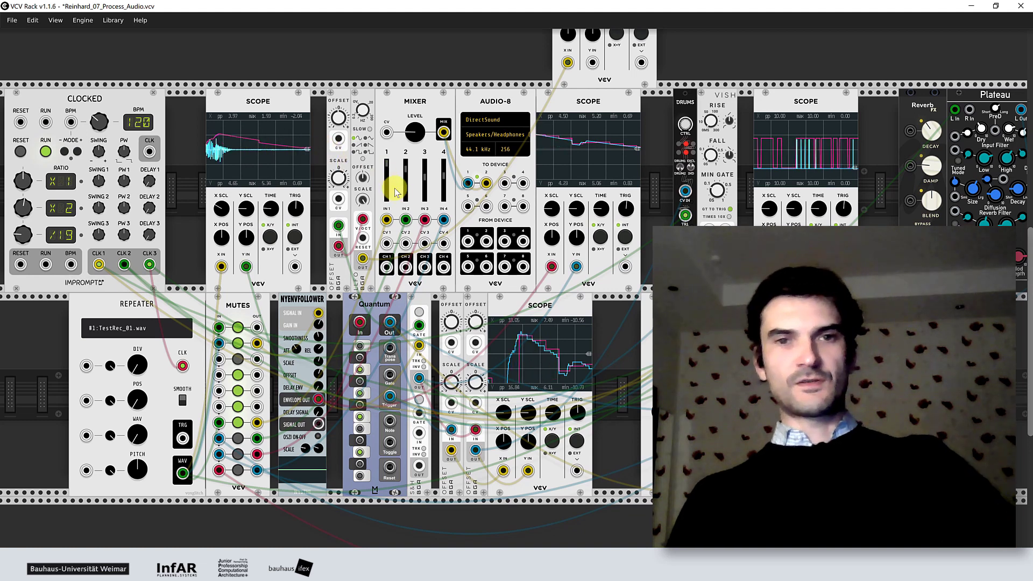
pyautogui.click(238, 439)
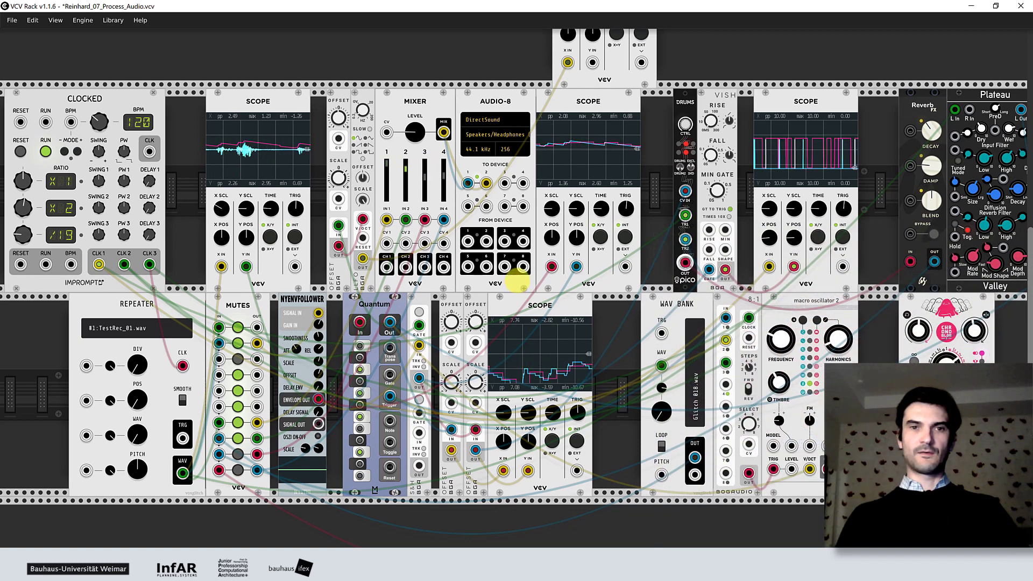
pyautogui.moveTo(661, 425); pyautogui.dragTo(658, 413)
pyautogui.moveTo(515, 285); pyautogui.dragTo(491, 316)
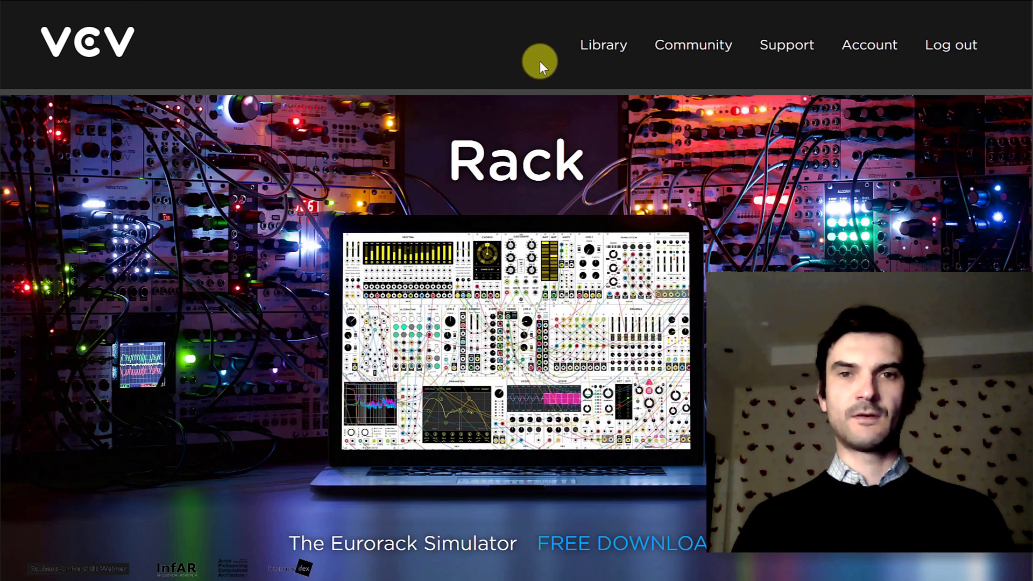
# Open the VCV Library website and look through its search filters and module listing.
pyautogui.click(605, 49)
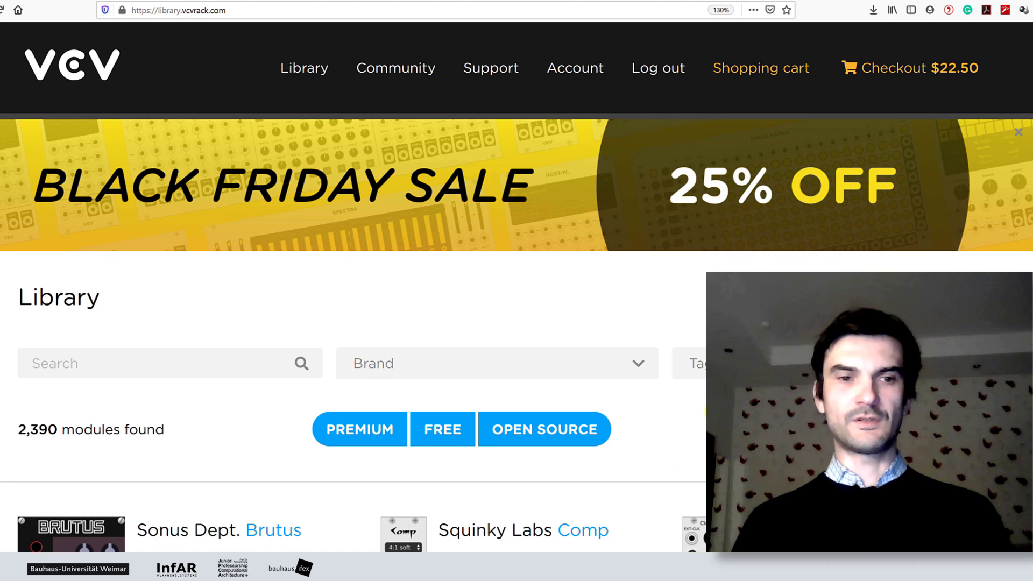
pyautogui.scroll(-4, 704, 412)
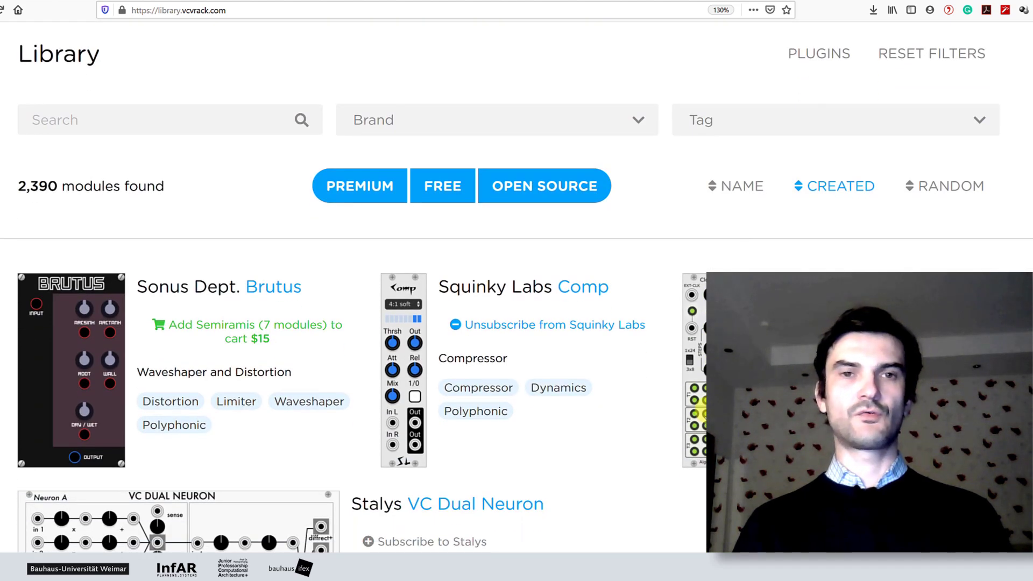
pyautogui.scroll(4, 702, 409)
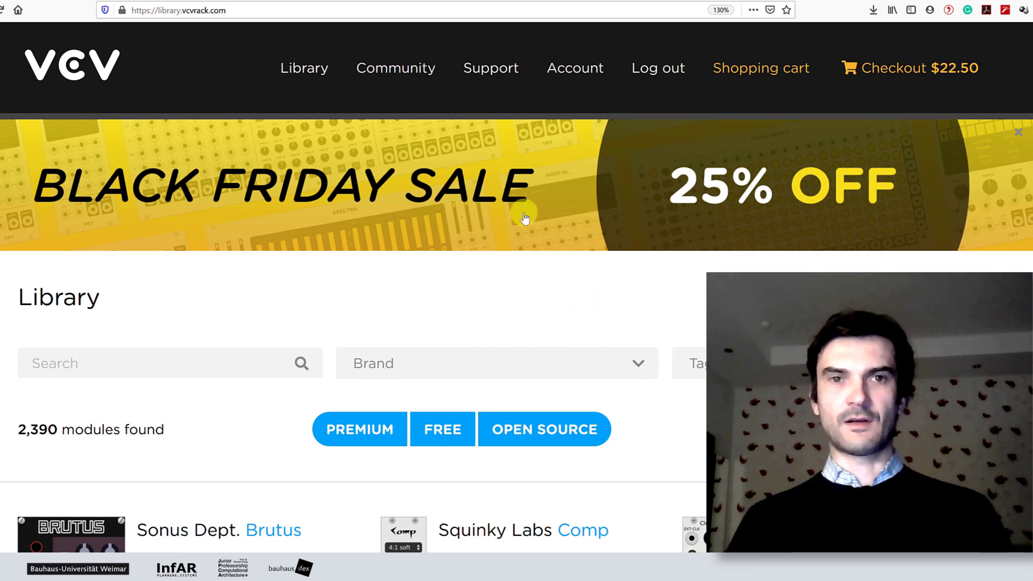
pyautogui.scroll(-4, 527, 330)
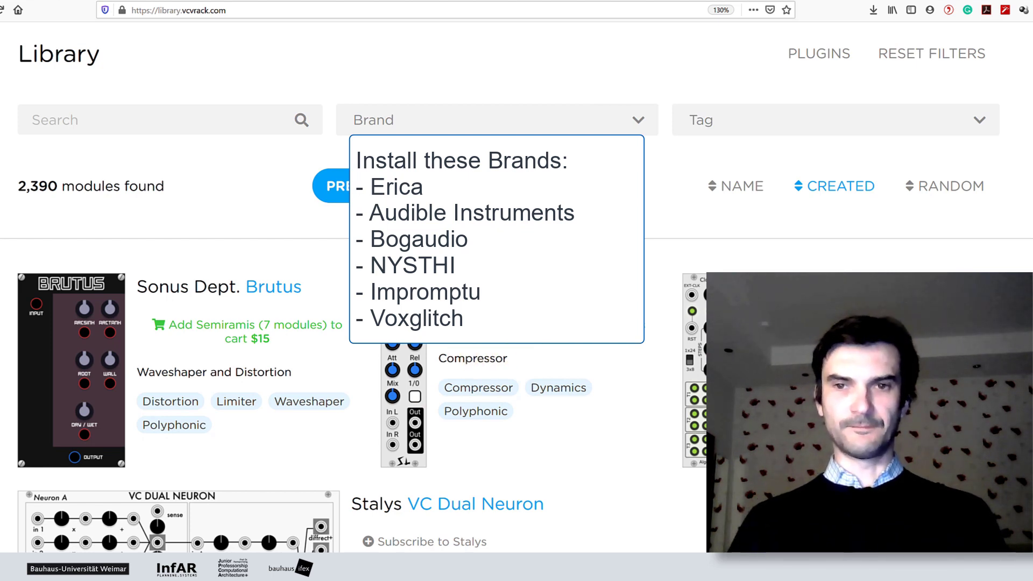
pyautogui.scroll(-5, 345, 290)
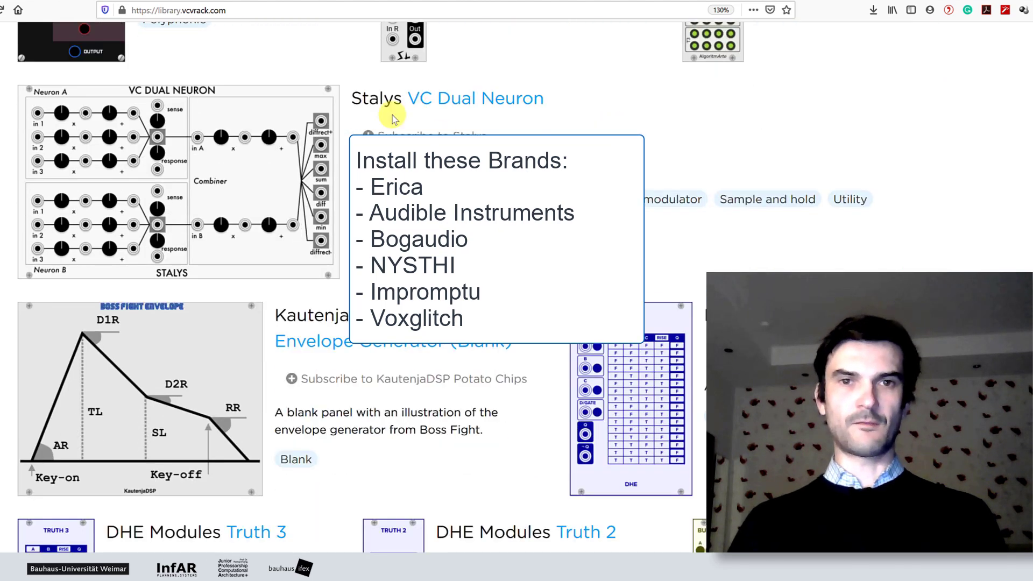
pyautogui.scroll(6, 203, 237)
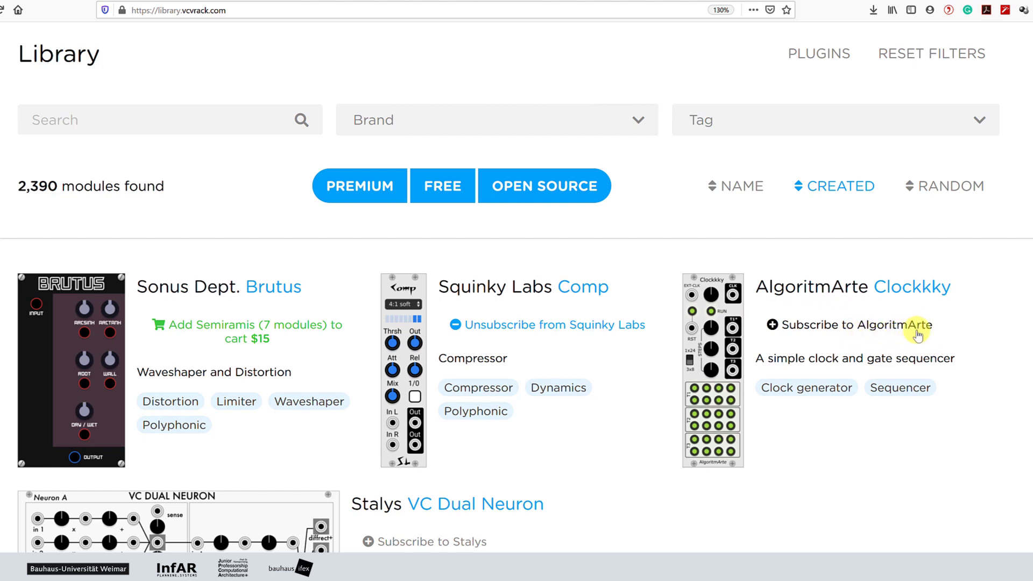
# Subscribe to the AlgoritmArte plugin and cancel that subscription again.
pyautogui.click(781, 332)
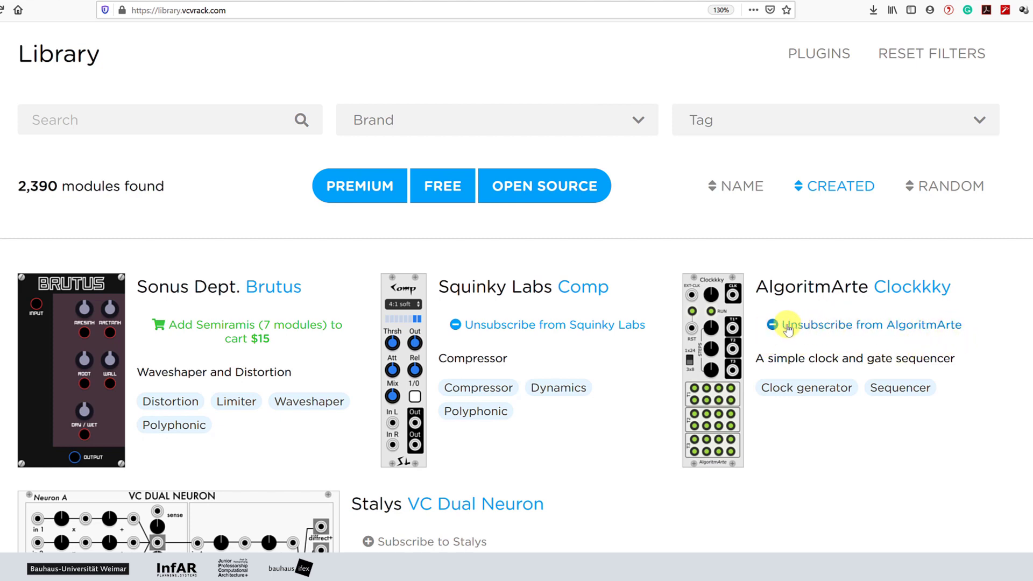
pyautogui.click(794, 331)
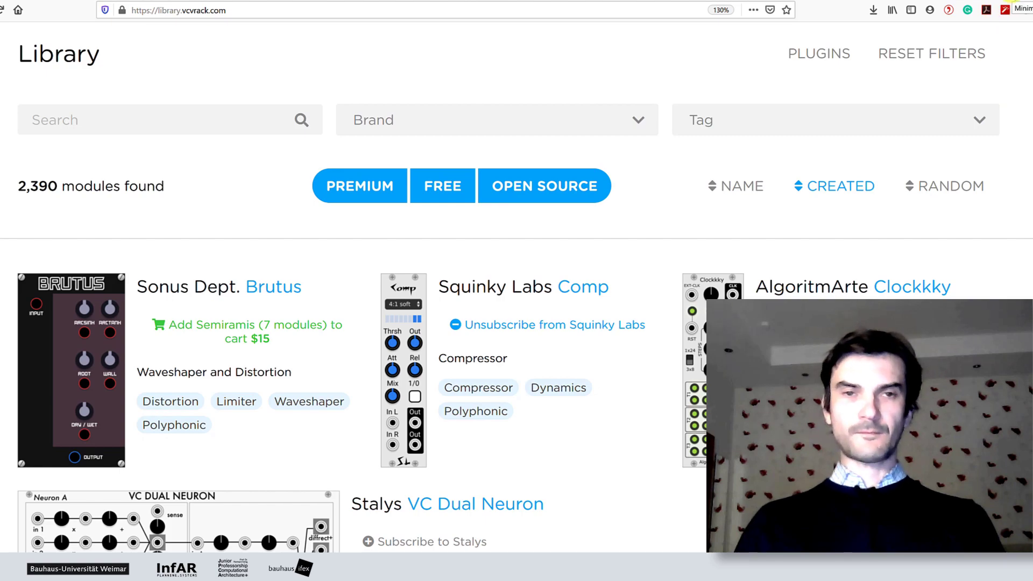
# Switch from the browser to VCV Rack and check the plugin library's update status.
pyautogui.click(1012, 4)
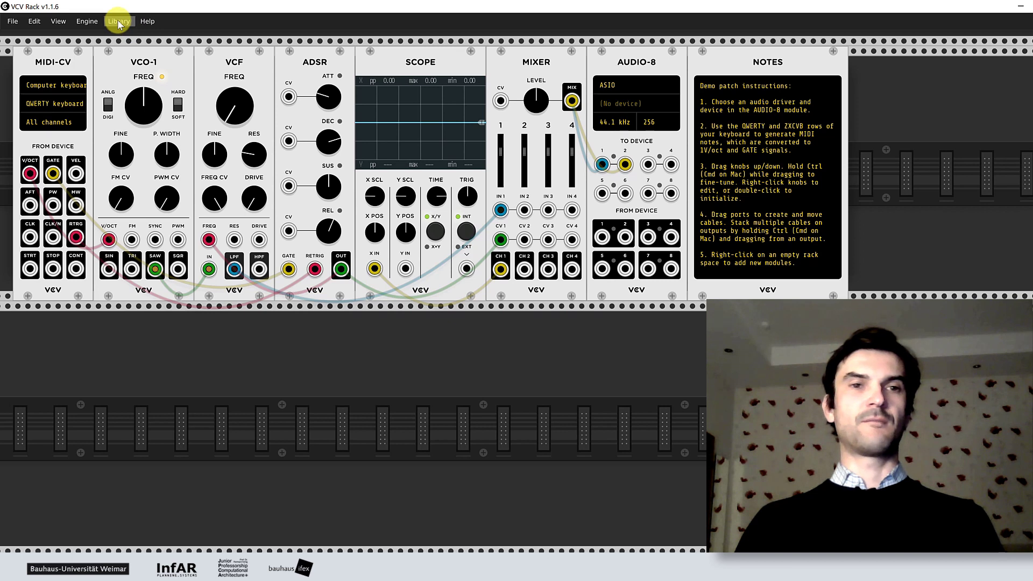
pyautogui.click(118, 21)
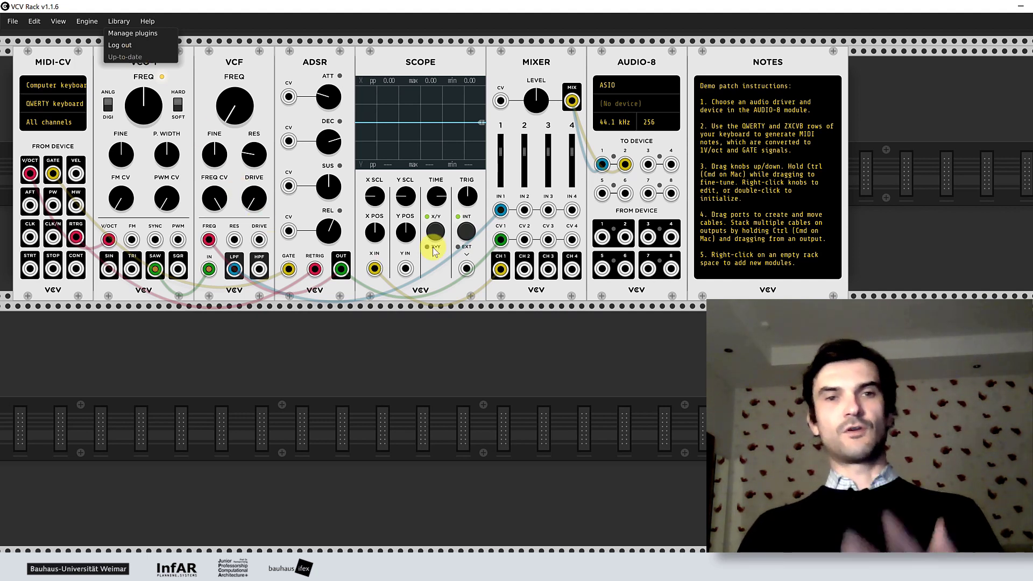
pyautogui.click(492, 359)
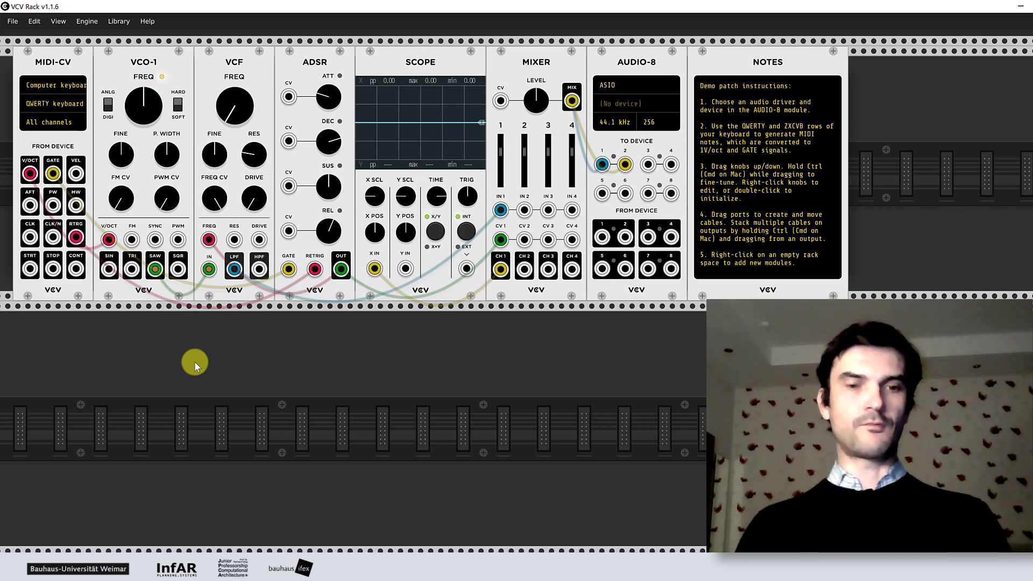
# Play test notes on the computer keyboard through the demo patch and watch the Scope.
pyautogui.press('z')
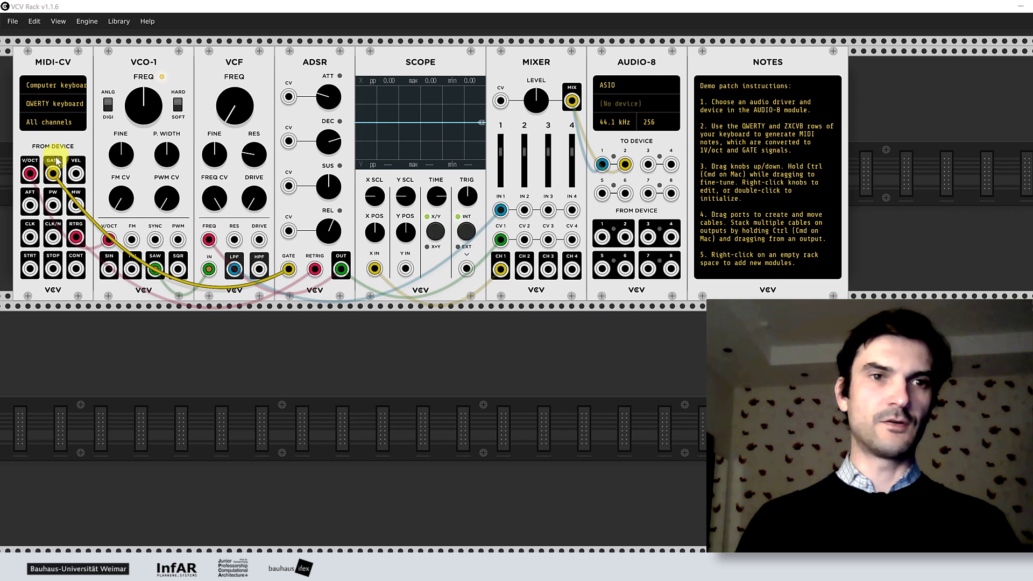
pyautogui.click(74, 333)
pyautogui.press('b')
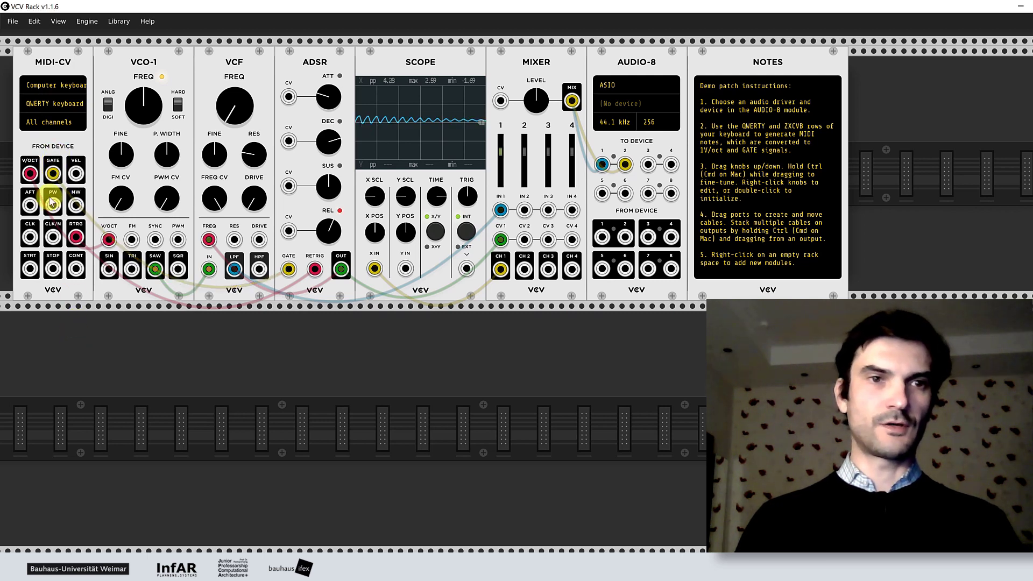
pyautogui.press('b')
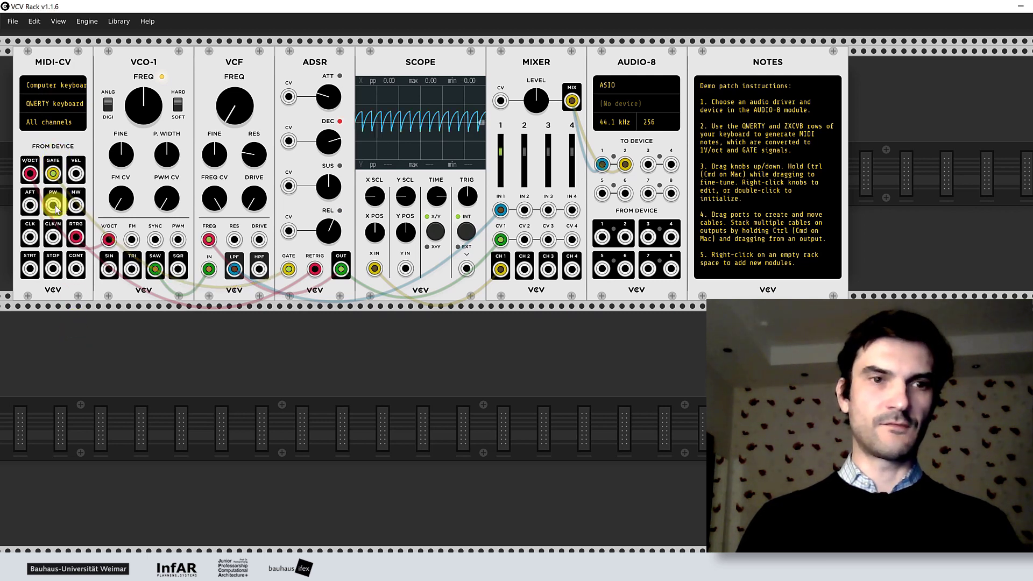
pyautogui.press('b')
pyautogui.press('b')
pyautogui.press('b')
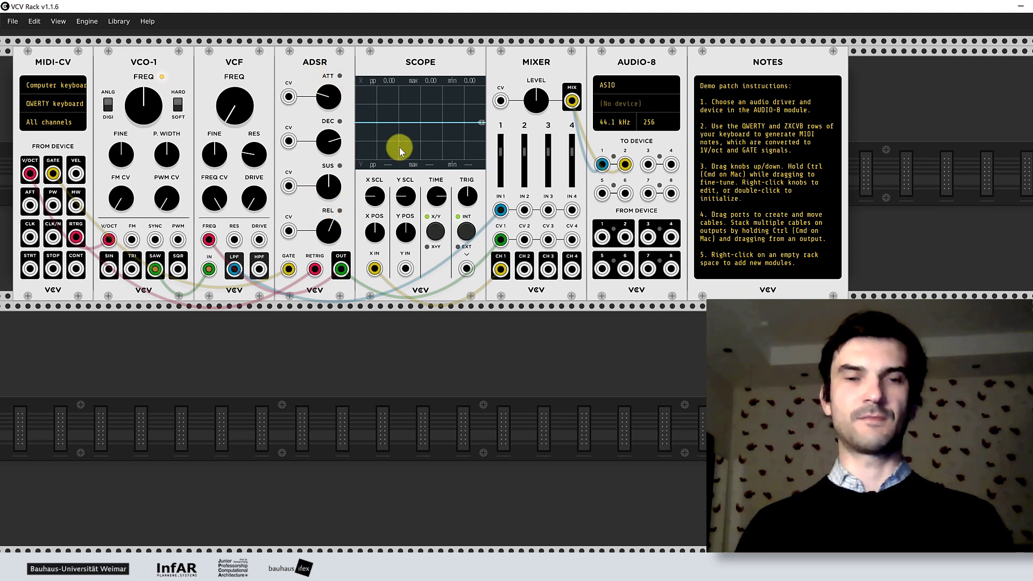
pyautogui.press('q')
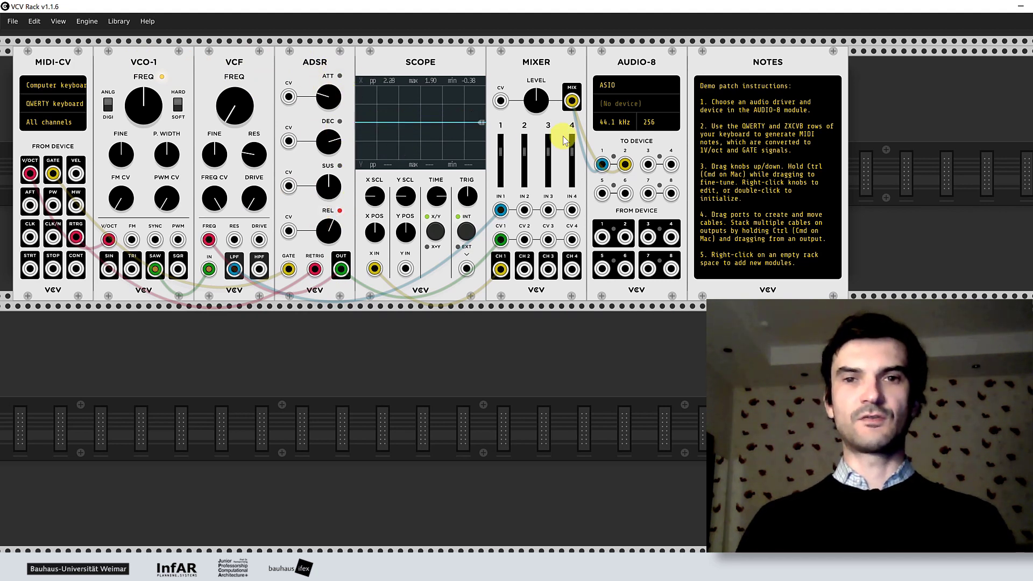
pyautogui.press('q')
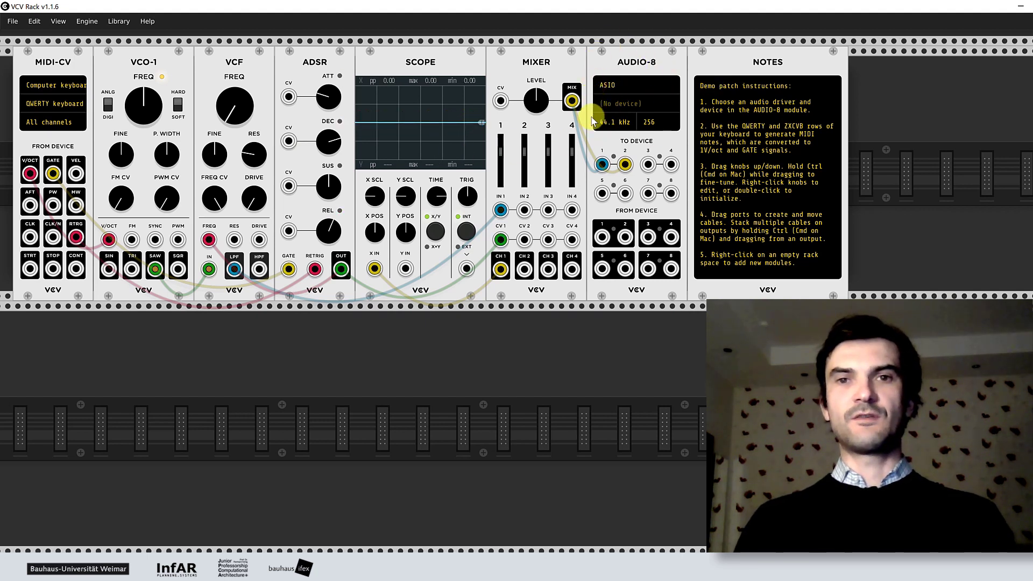
# Set the AUDIO-8 module's driver to DirectSound and its device to Speakers/Headphones (Realtek(R) Audio) (1-2 out).
pyautogui.click(608, 85)
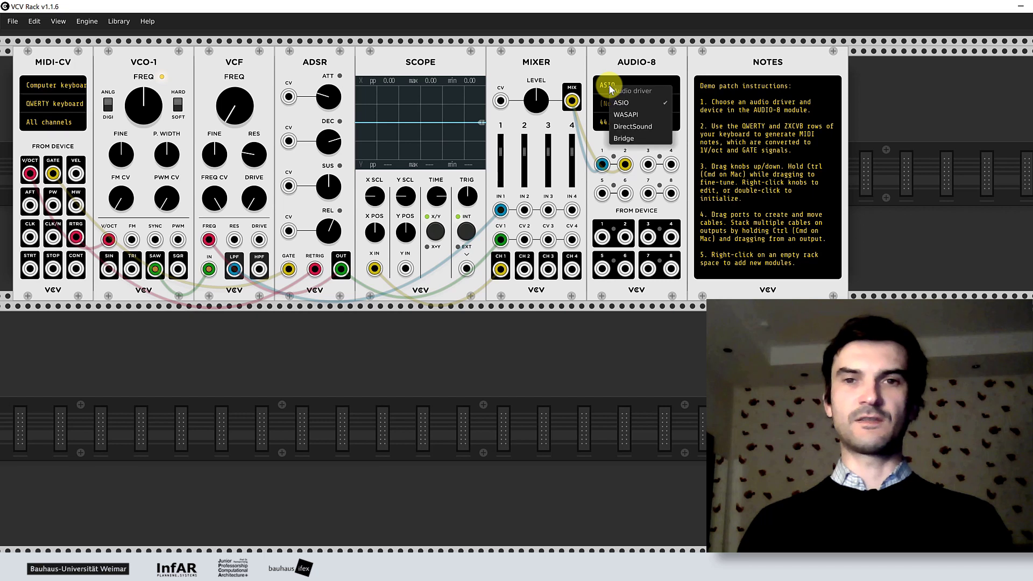
pyautogui.click(625, 128)
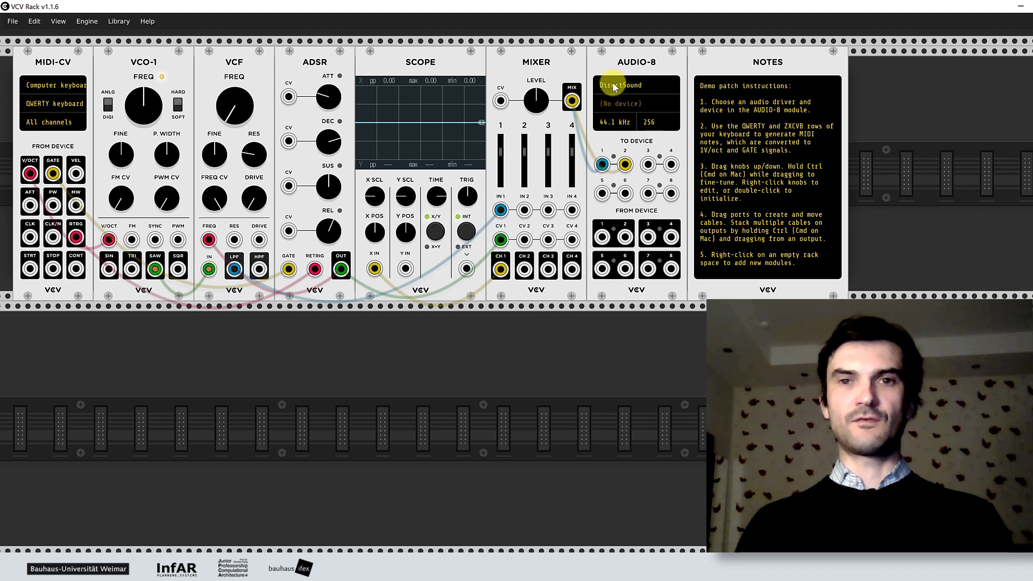
pyautogui.press('v')
pyautogui.press('v')
pyautogui.press('v')
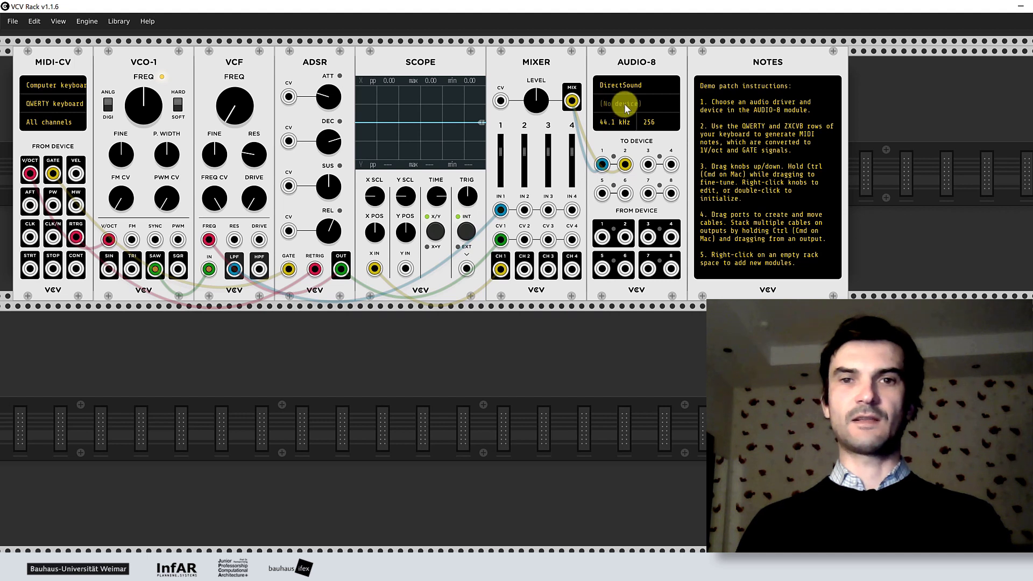
pyautogui.click(624, 103)
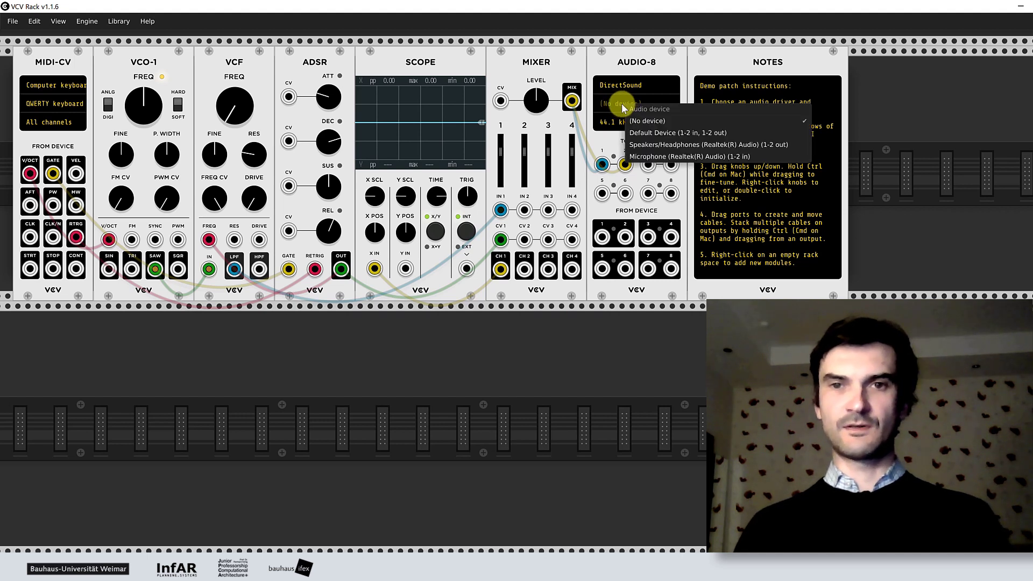
pyautogui.click(672, 146)
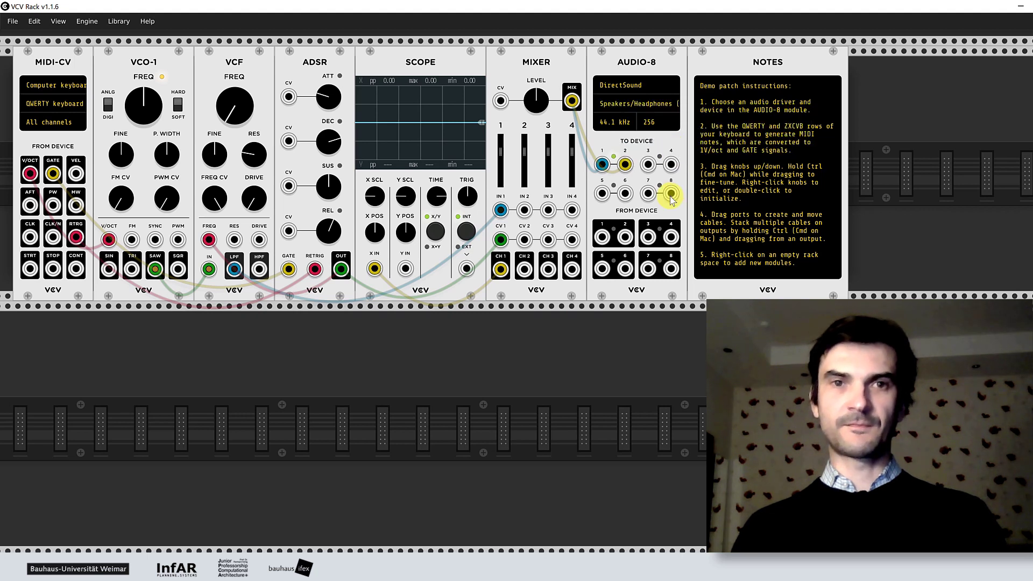
# Test the chosen audio output by playing low and high notes from the computer keyboard.
pyautogui.press('c')
pyautogui.press('v')
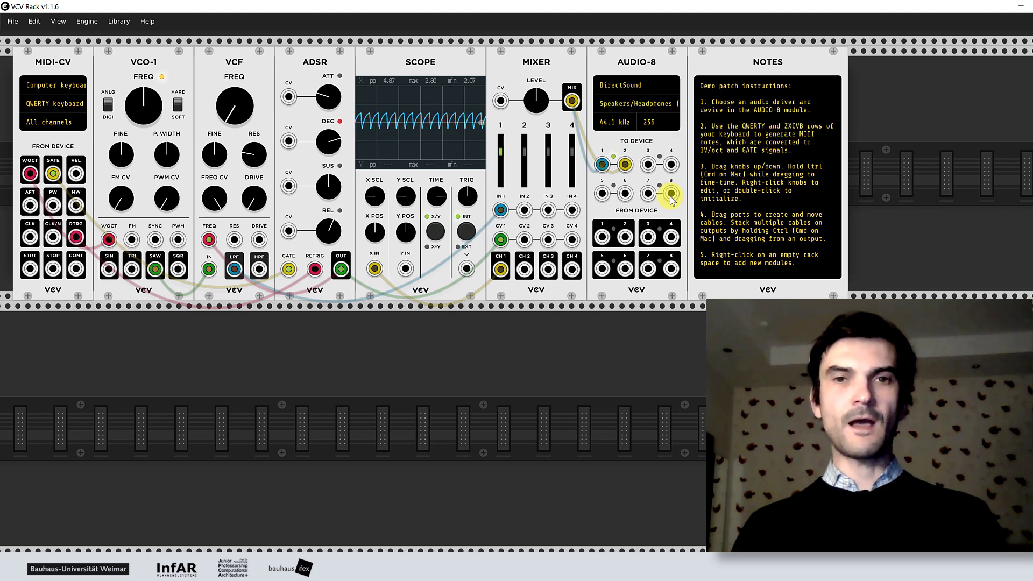
pyautogui.press('n')
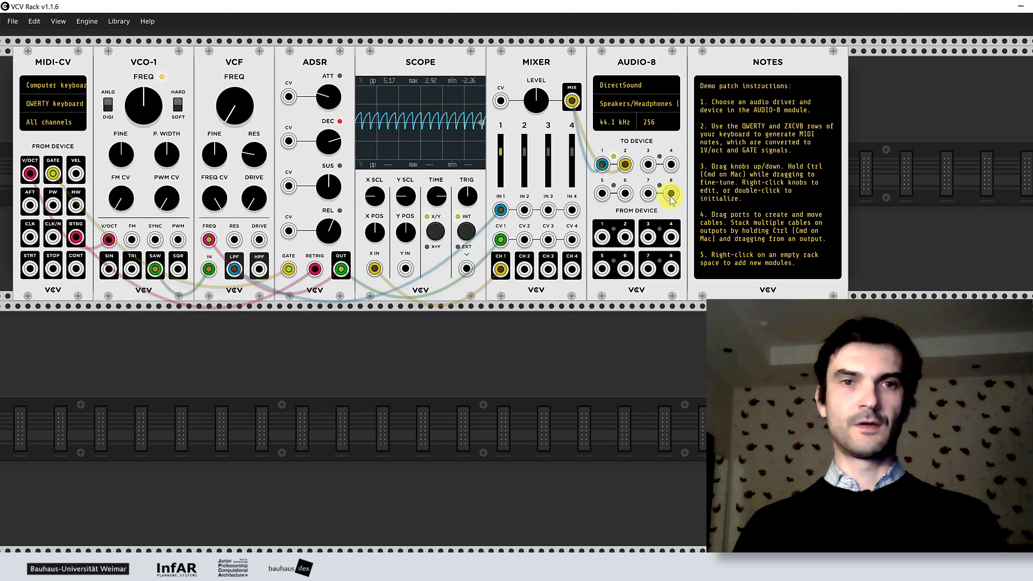
pyautogui.press('n')
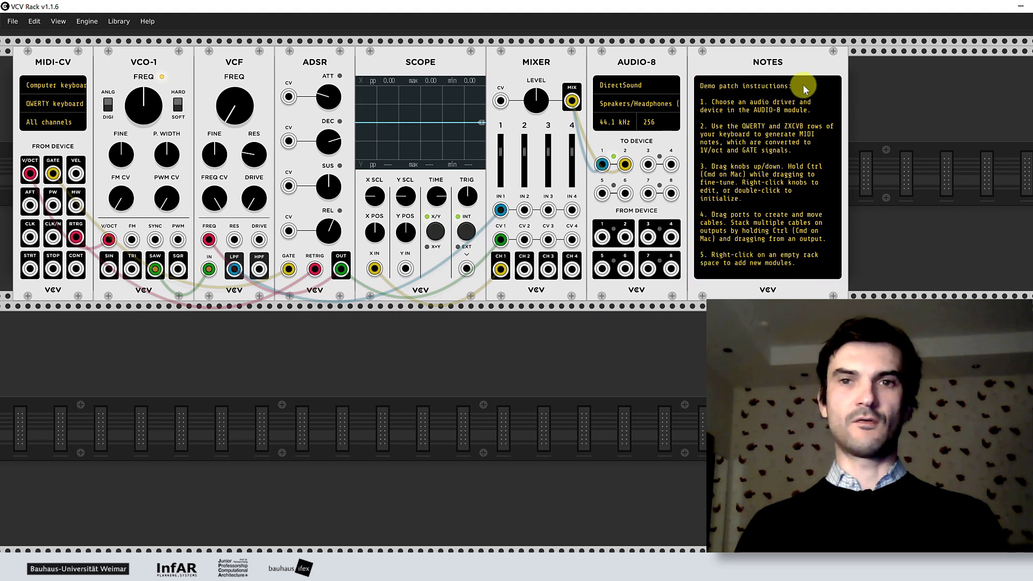
pyautogui.press('q')
pyautogui.press('t')
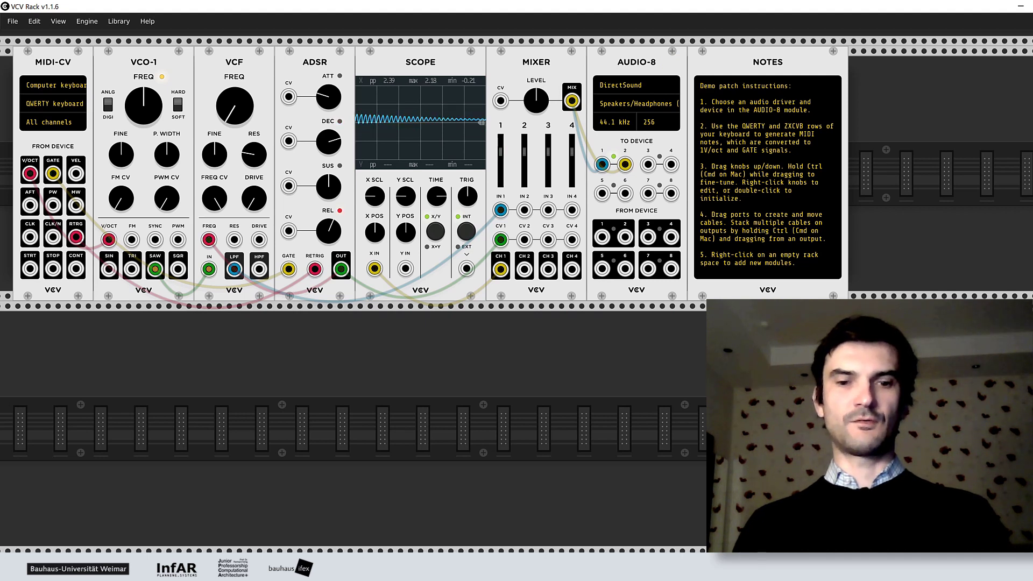
pyautogui.press('q')
pyautogui.press('t')
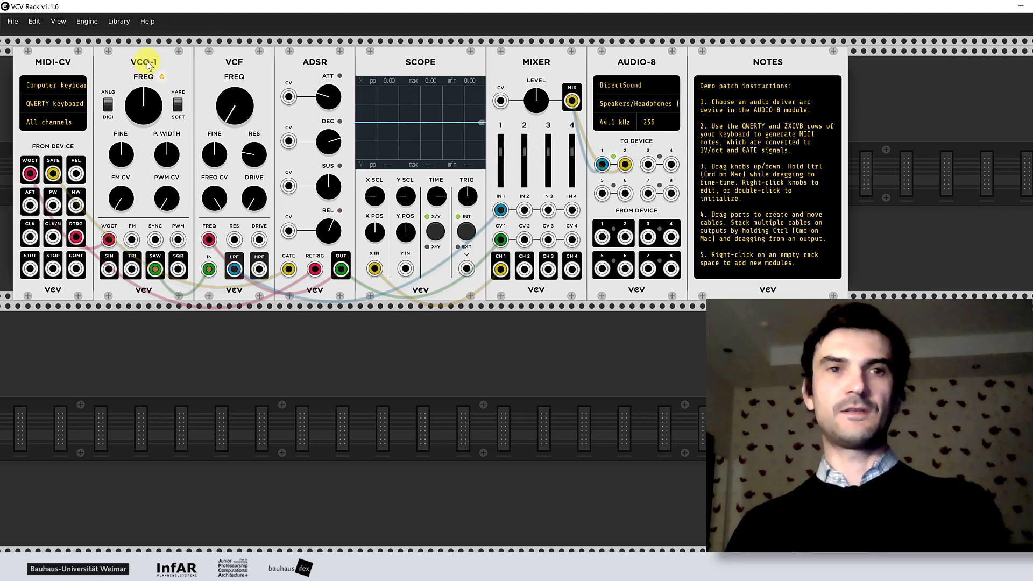
# Delete the VCO-1, VCF and MIDI-CV modules from the rack.
pyautogui.press('Delete')
pyautogui.press('Delete')
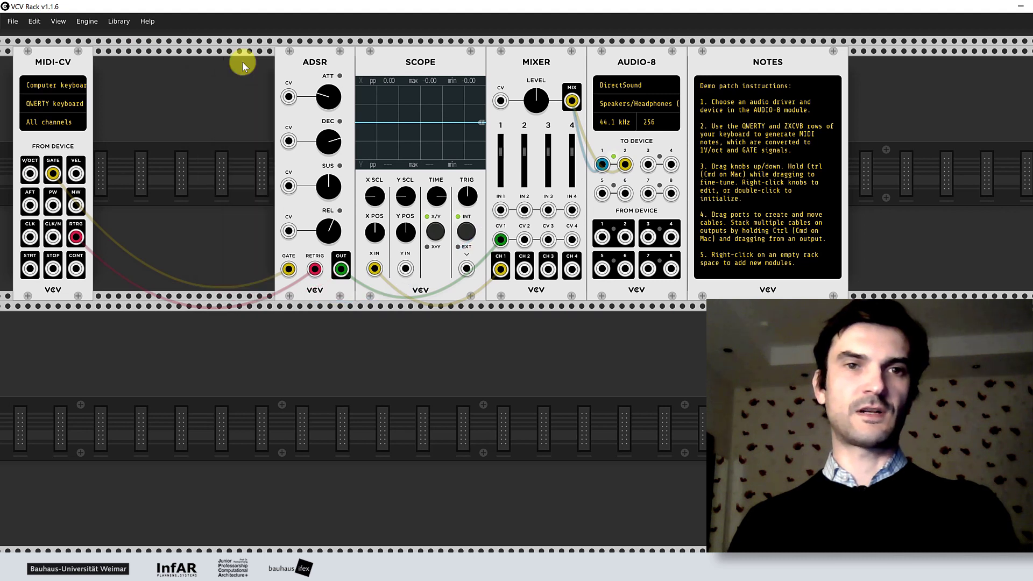
pyautogui.press('Delete')
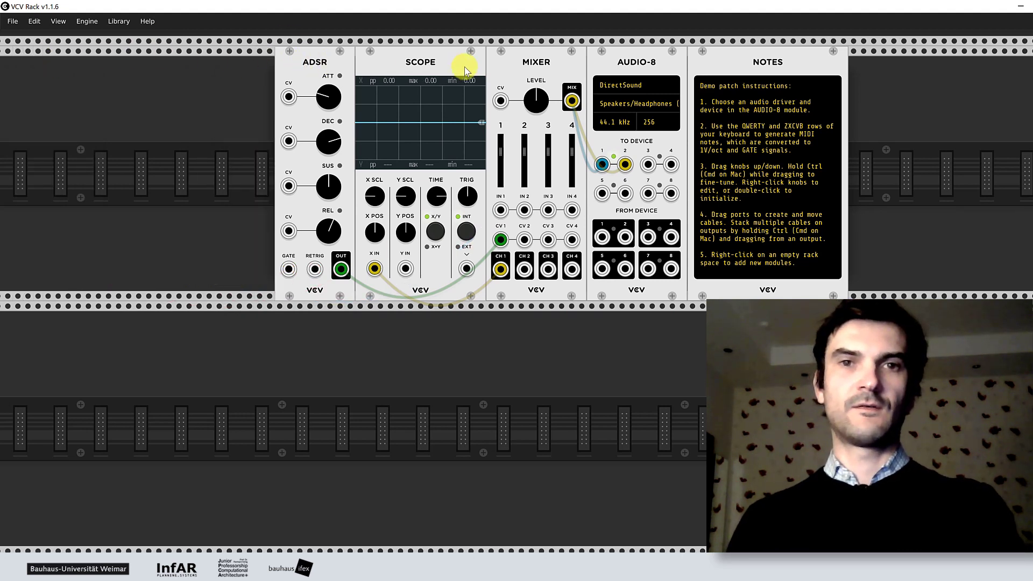
# Delete the Scope module, undo that deletion and view the available undo and redo commands.
pyautogui.press('Delete')
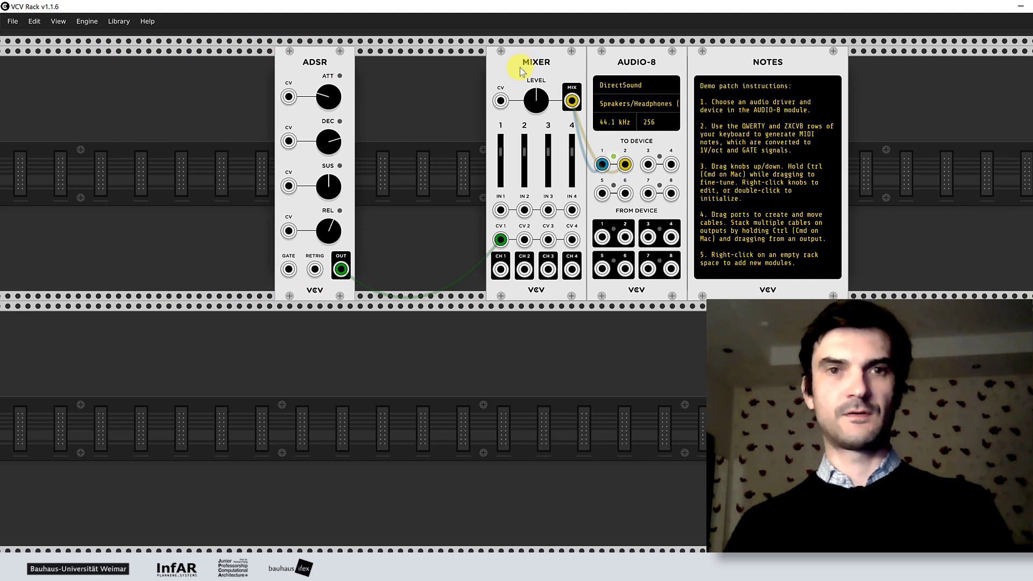
pyautogui.hotkey('ctrl', 'z')
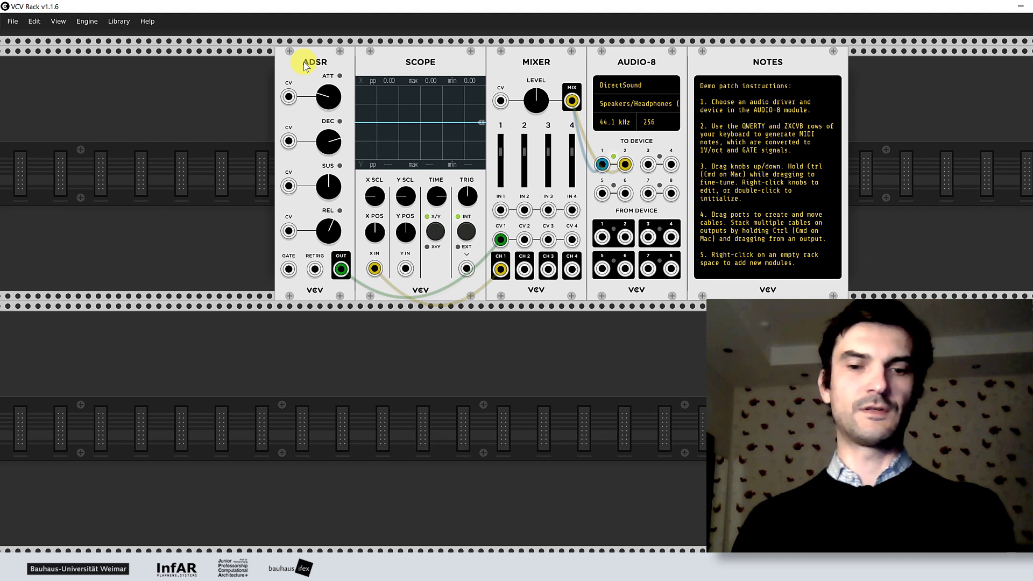
pyautogui.click(34, 21)
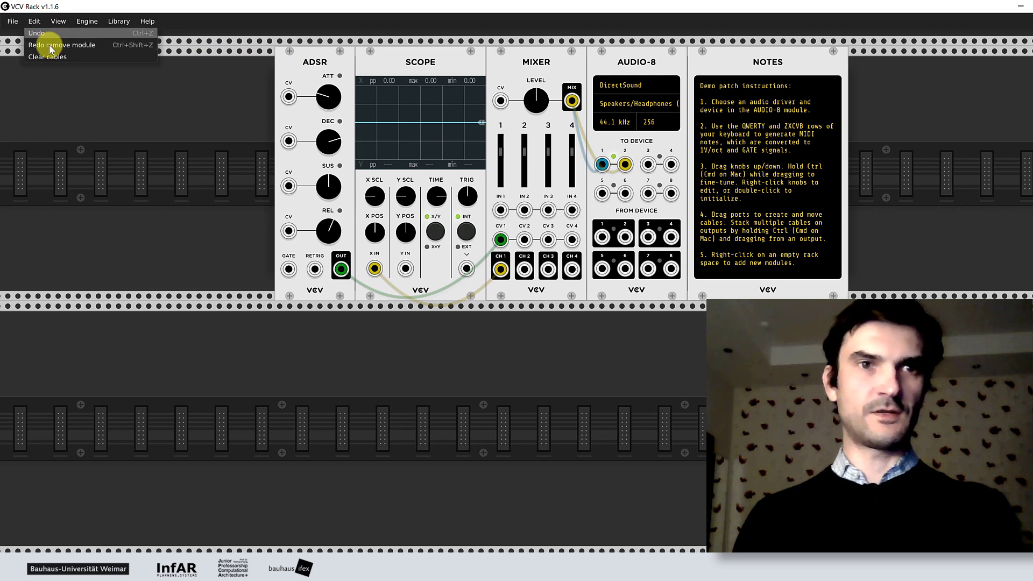
# Delete the ADSR and NOTES modules from the rack.
pyautogui.click(309, 72)
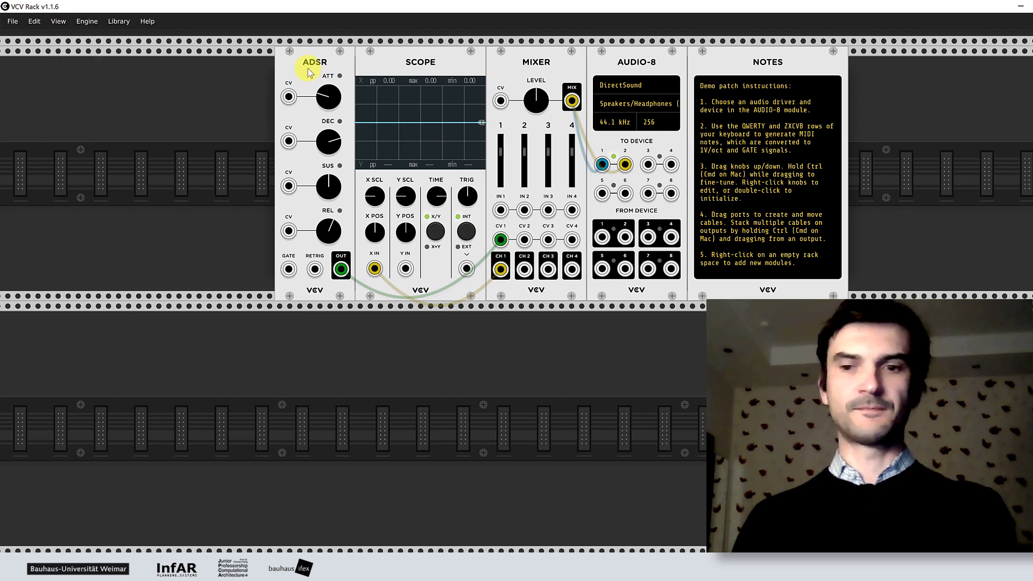
pyautogui.press('Delete')
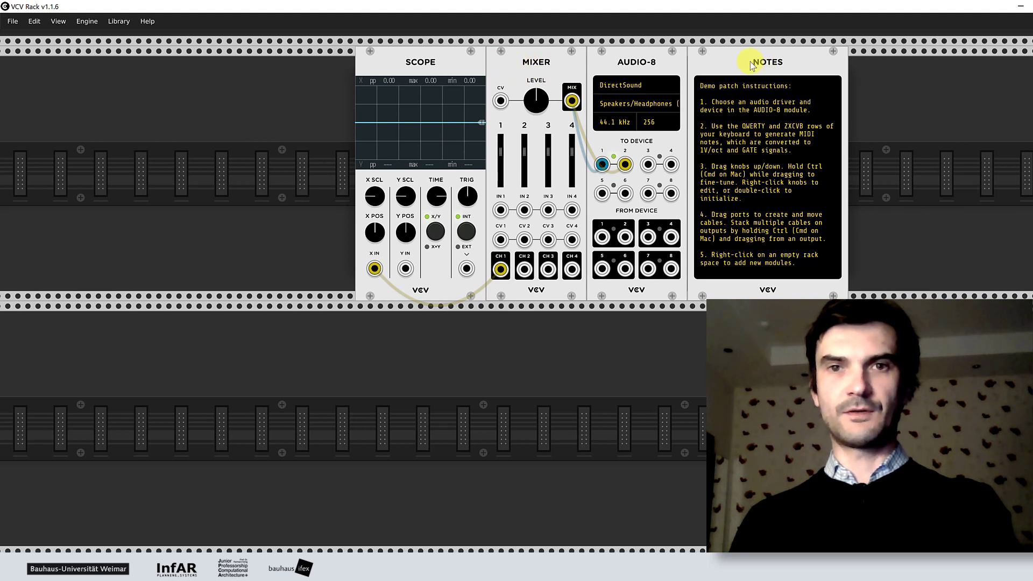
pyautogui.press('Delete')
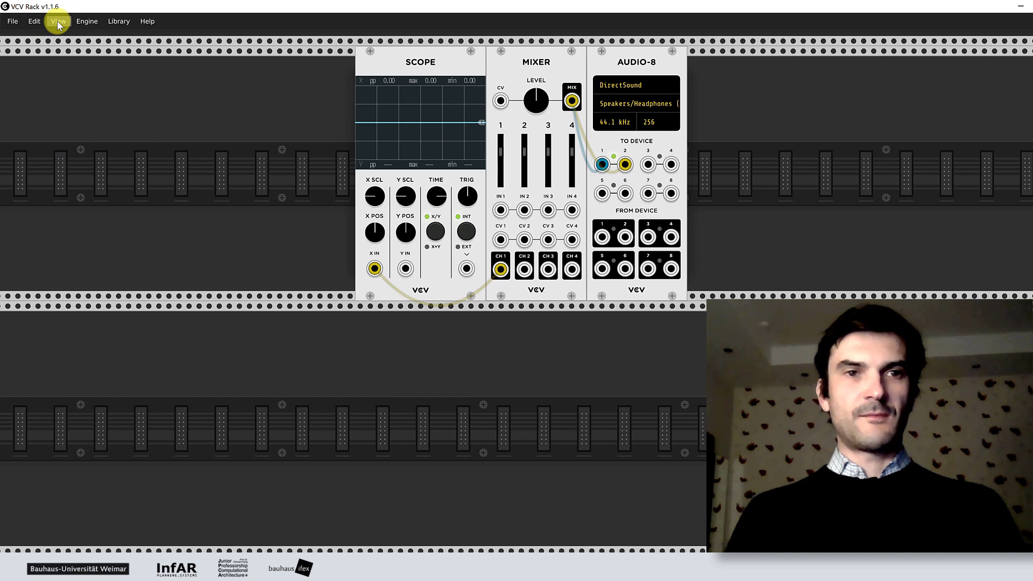
# Examine the engine's sample rate options and the view settings, including the available frame rates.
pyautogui.click(86, 22)
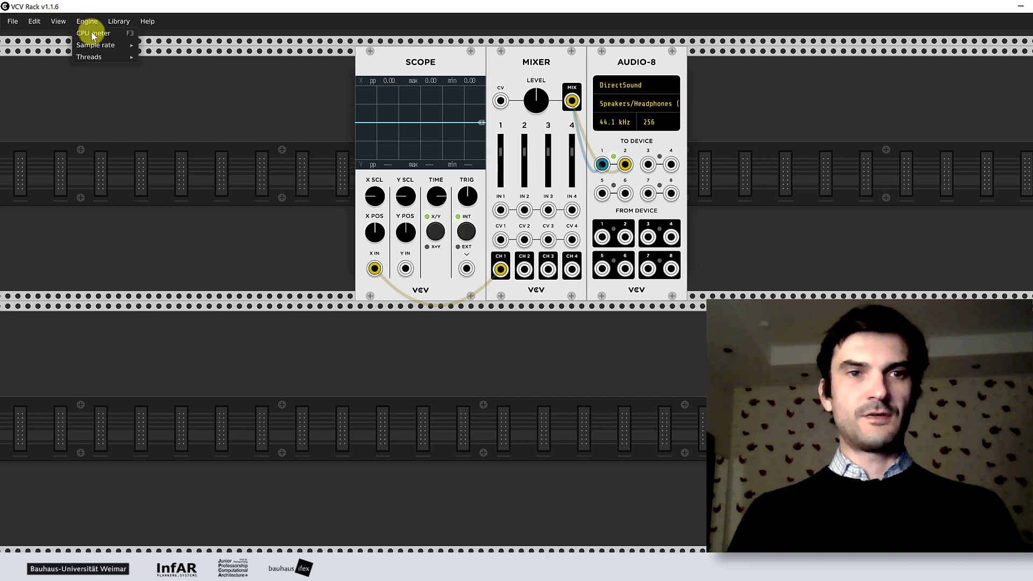
pyautogui.moveTo(98, 59)
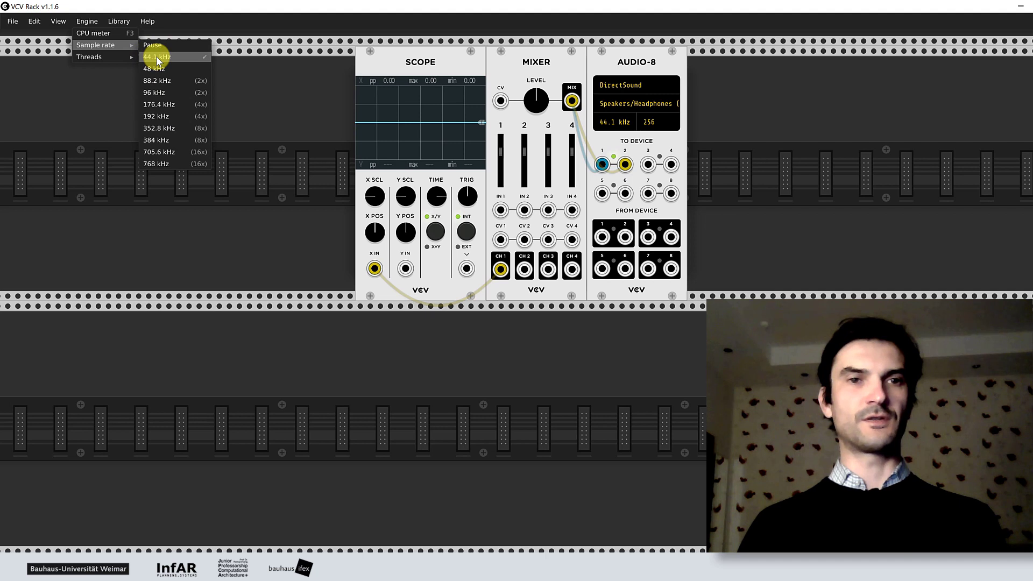
pyautogui.click(60, 23)
pyautogui.click(60, 23)
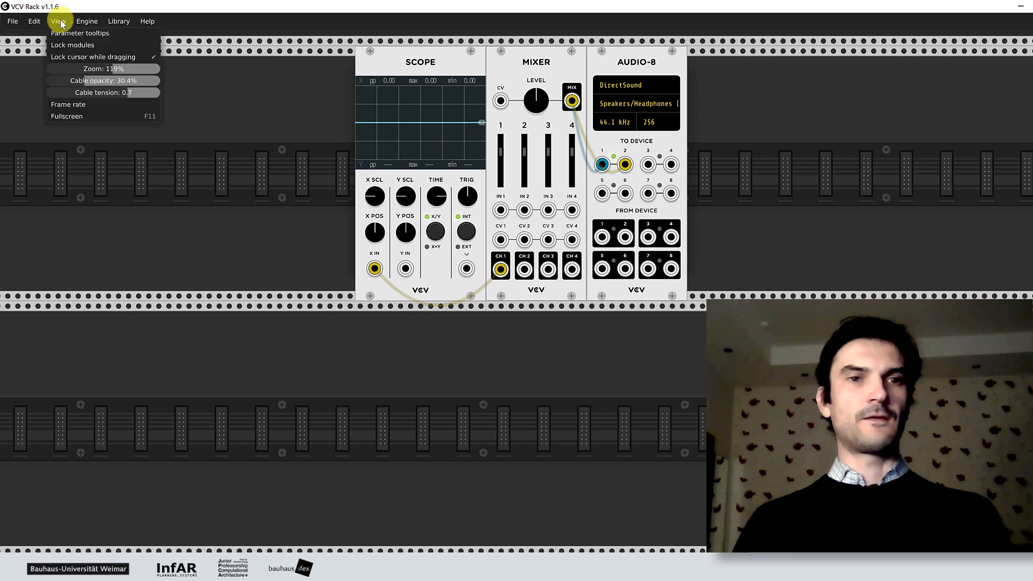
pyautogui.moveTo(78, 106)
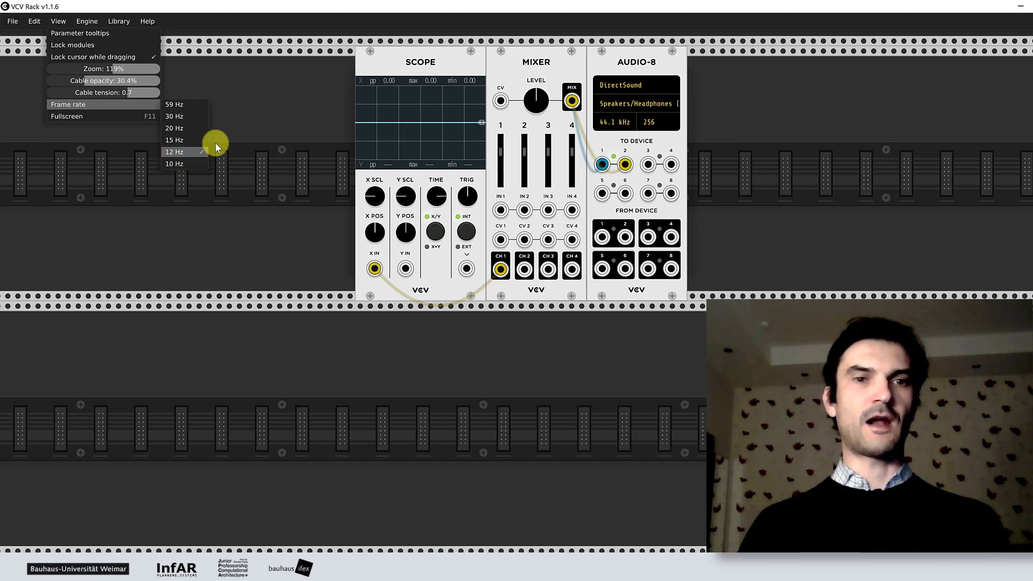
pyautogui.click(256, 90)
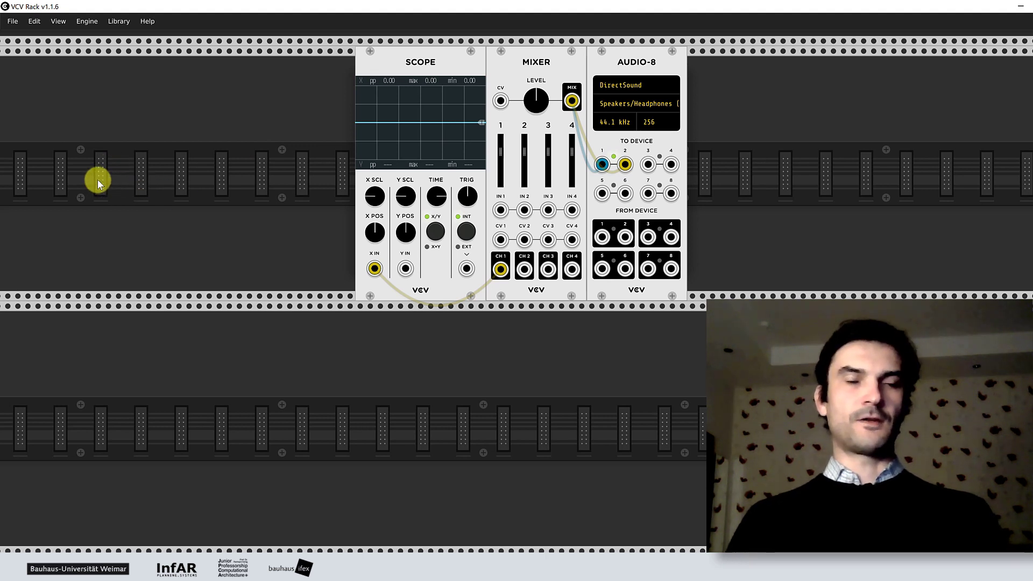
# Open the module browser from an empty rack space and look through the installed modules, tags and brands.
pyautogui.rightClick(140, 430)
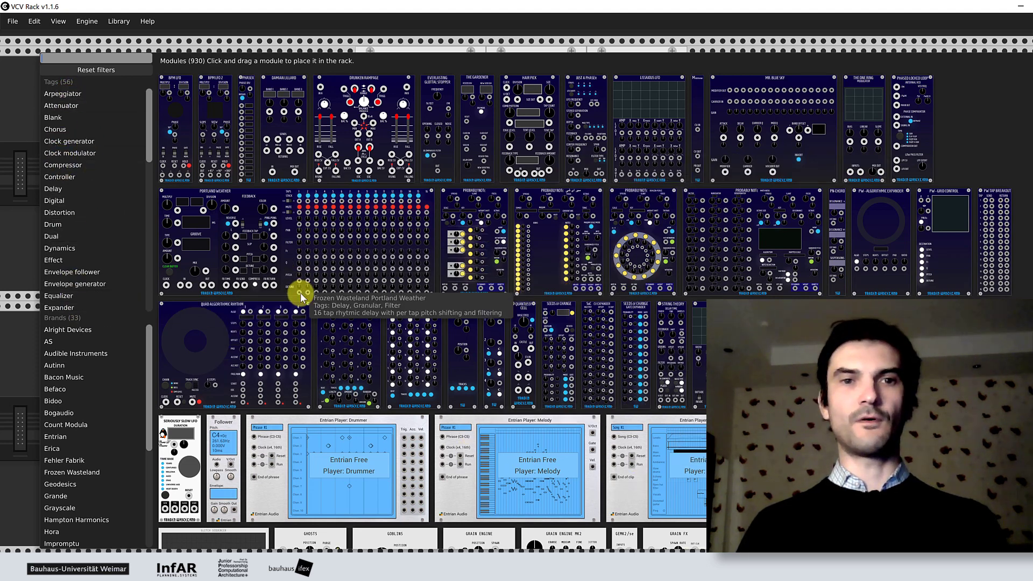
pyautogui.scroll(-5, 544, 300)
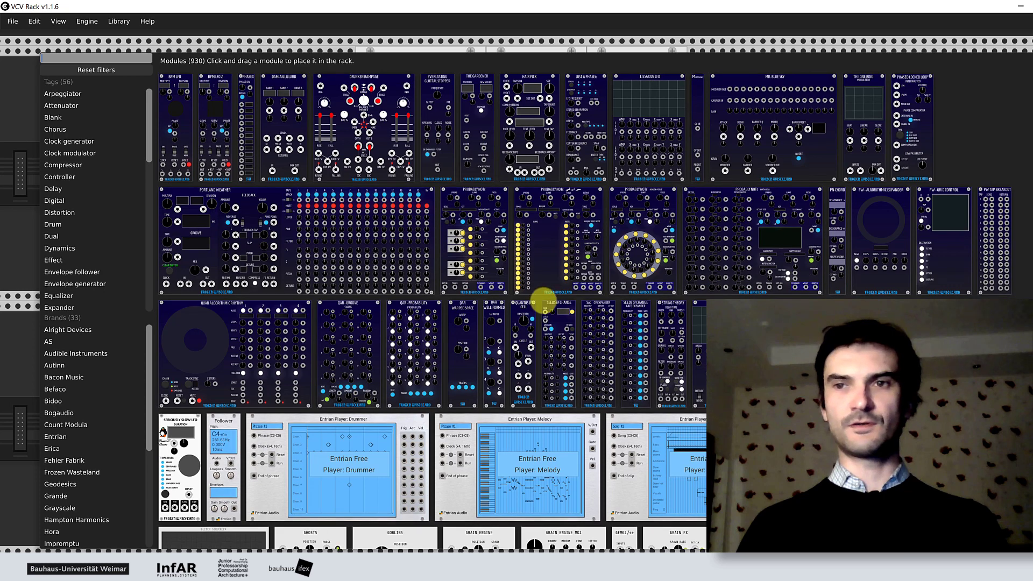
pyautogui.scroll(-4, 538, 328)
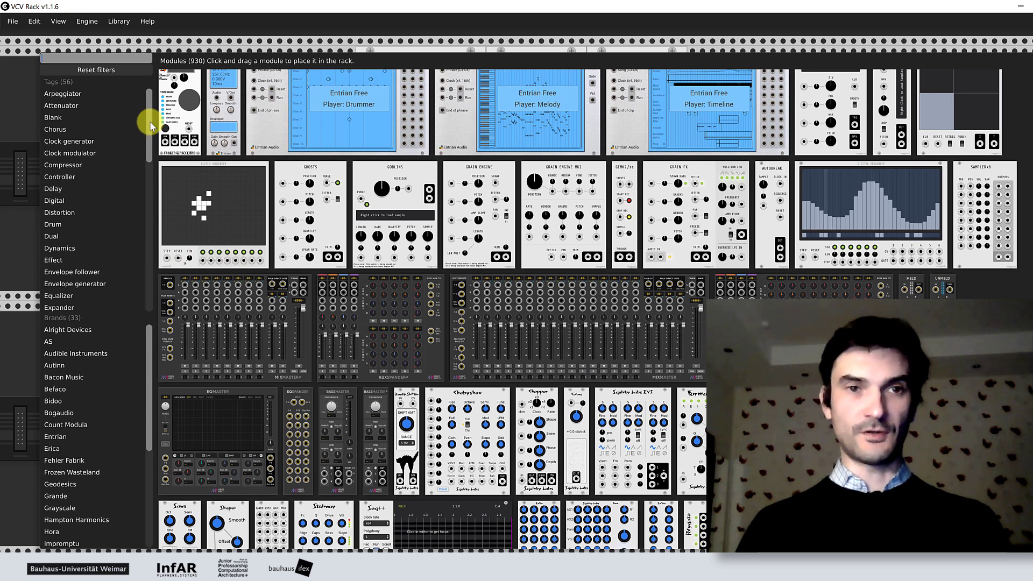
pyautogui.scroll(-1, 150, 121)
pyautogui.moveTo(149, 121)
pyautogui.mouseDown()
pyautogui.moveTo(149, 111)
pyautogui.moveTo(150, 134)
pyautogui.mouseUp()
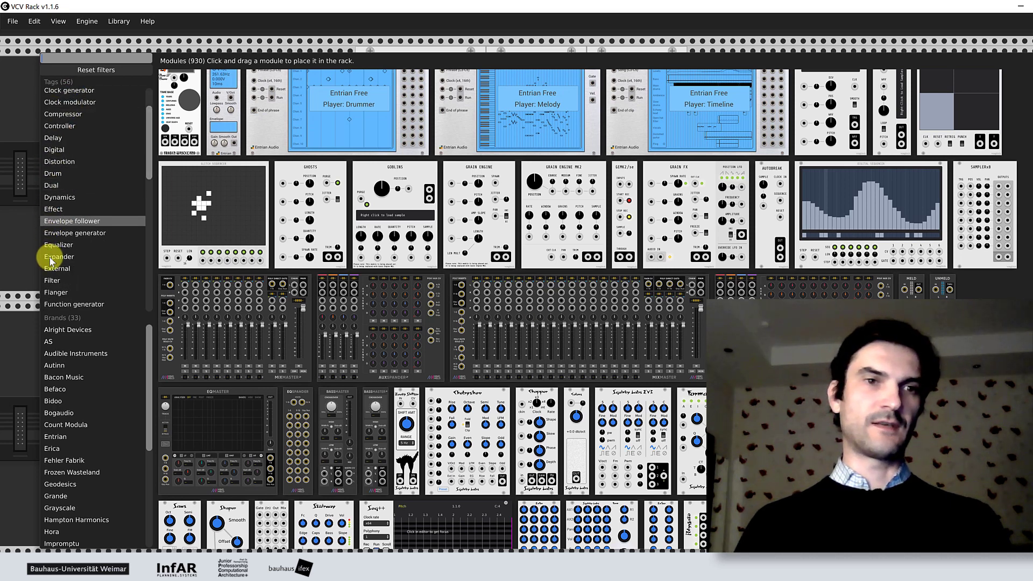
pyautogui.moveTo(150, 143); pyautogui.dragTo(149, 129)
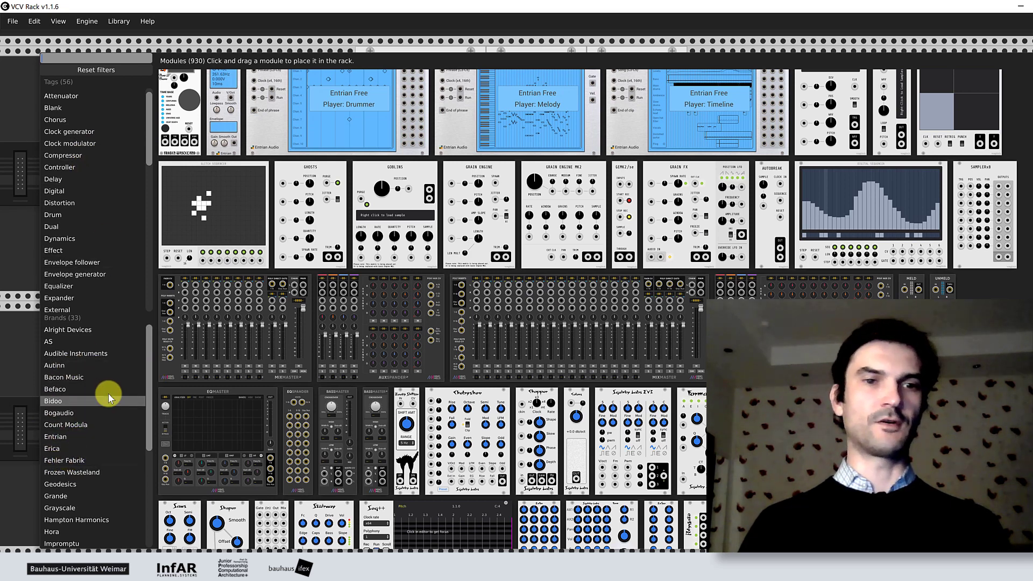
pyautogui.moveTo(149, 375)
pyautogui.mouseDown()
pyautogui.moveTo(150, 429)
pyautogui.moveTo(150, 376)
pyautogui.mouseUp()
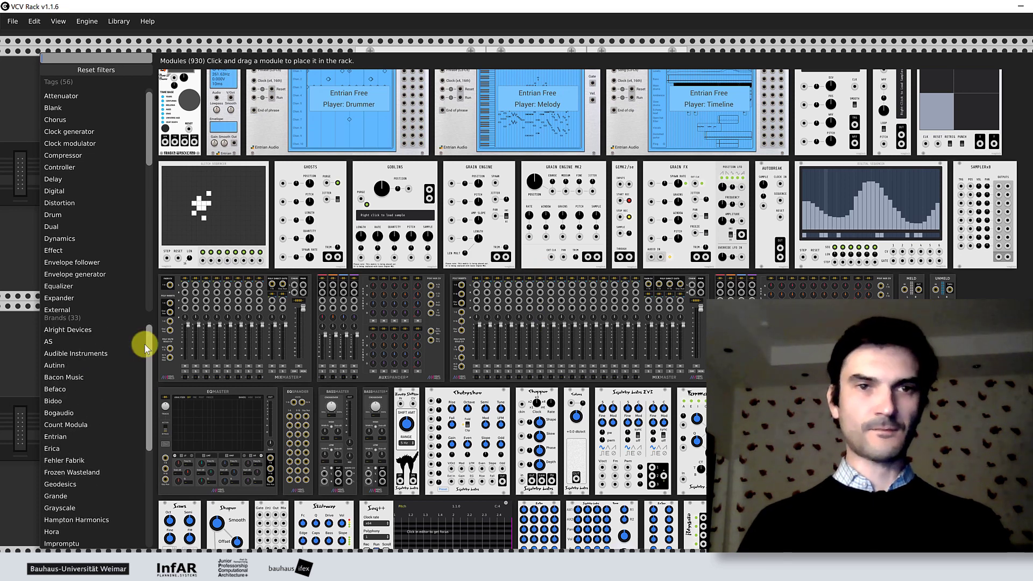
pyautogui.moveTo(149, 127); pyautogui.dragTo(149, 247)
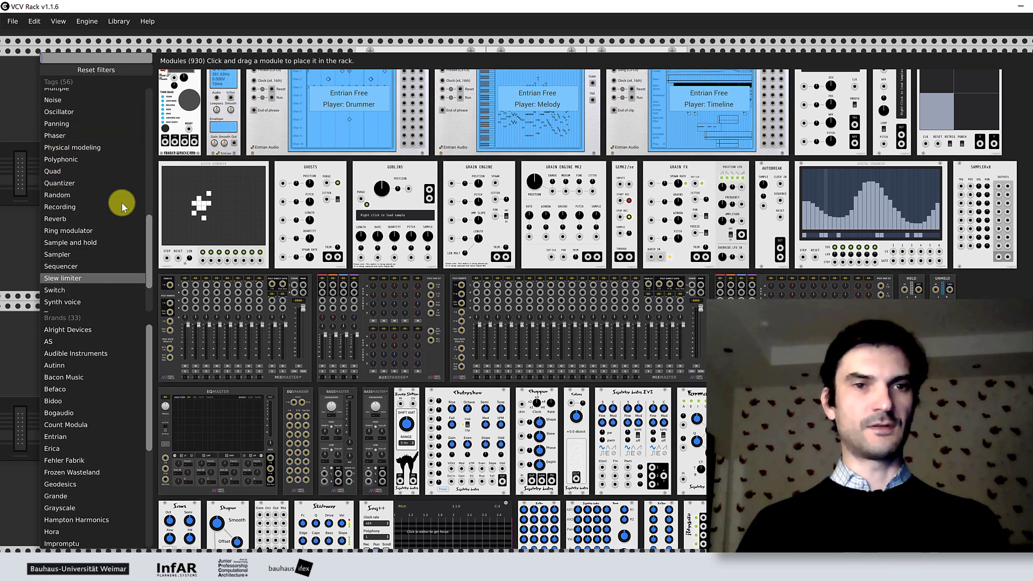
# Filter the modules by the Sampler tag and place the Voxglitch Repeater in the empty row below the Scope.
pyautogui.click(58, 254)
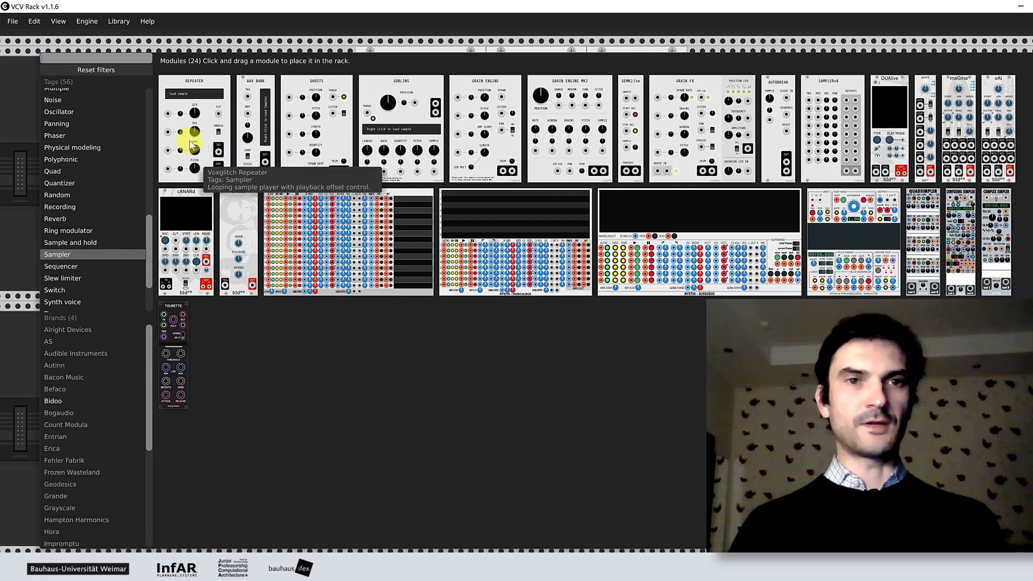
pyautogui.click(208, 115)
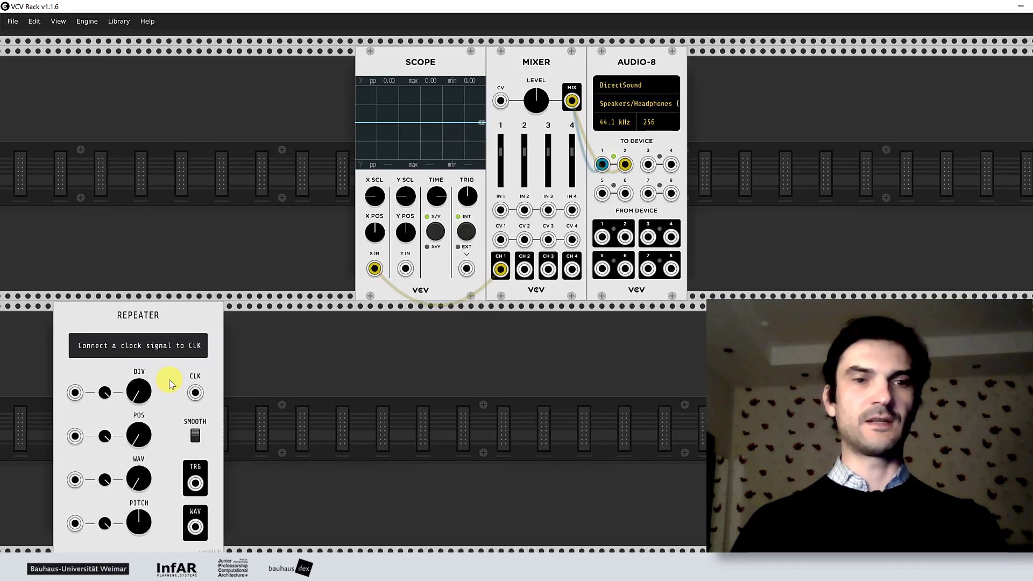
pyautogui.moveTo(187, 325); pyautogui.dragTo(168, 323)
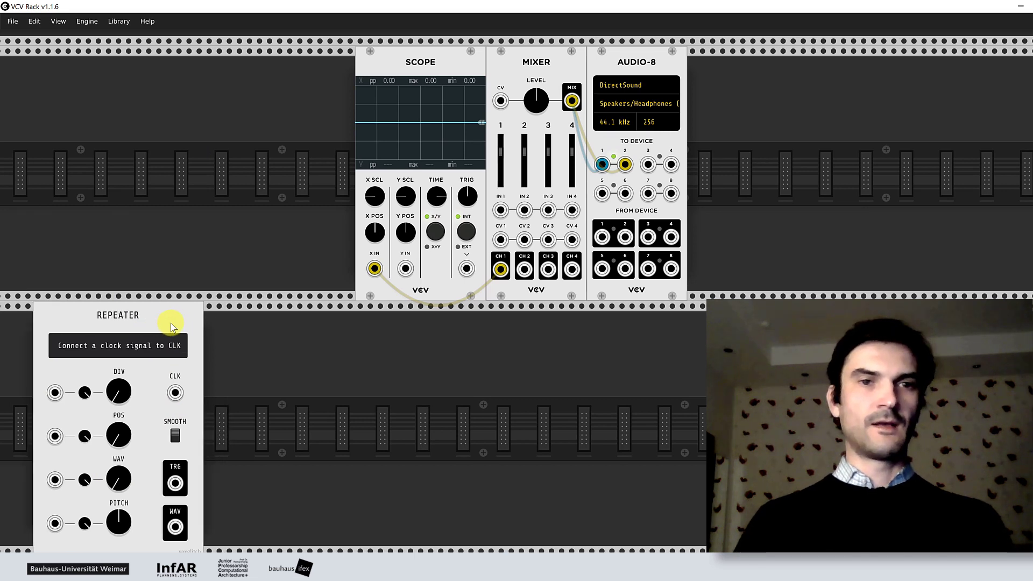
# Filter the module browser by the Clock generator tag and add the Impromptu Clocked module to the rack.
pyautogui.rightClick(101, 174)
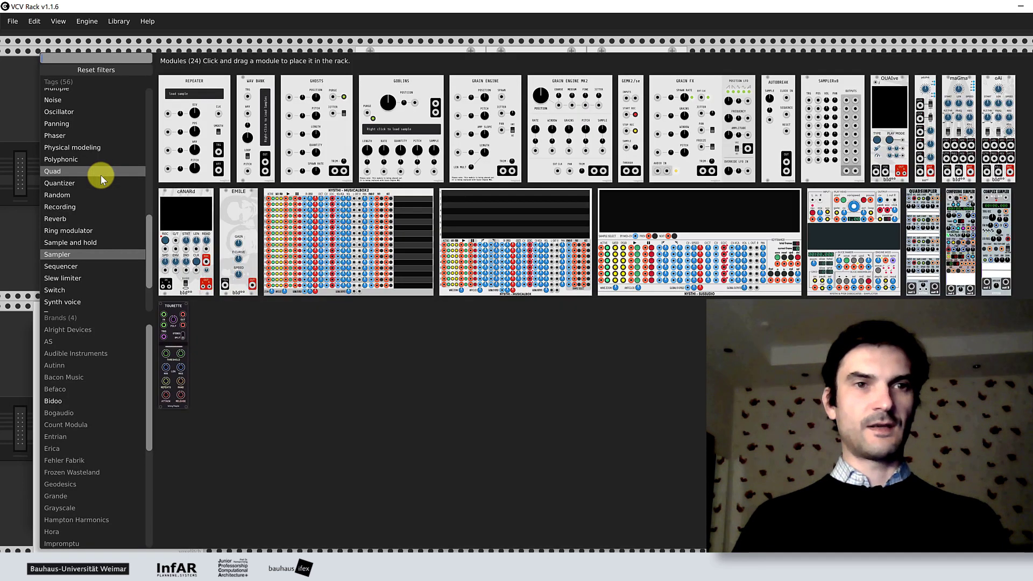
pyautogui.moveTo(150, 242); pyautogui.dragTo(150, 123)
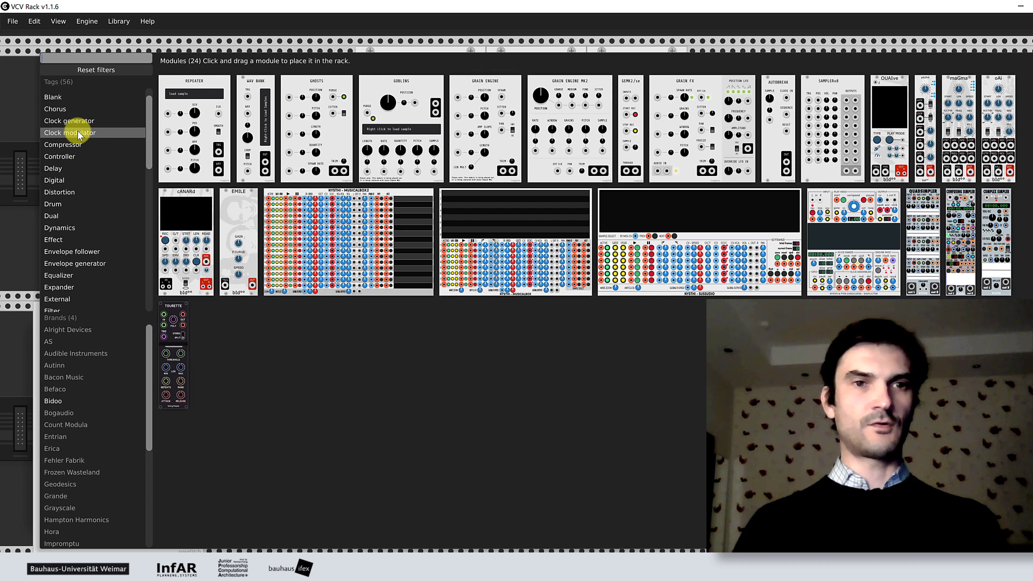
pyautogui.click(79, 134)
pyautogui.click(74, 119)
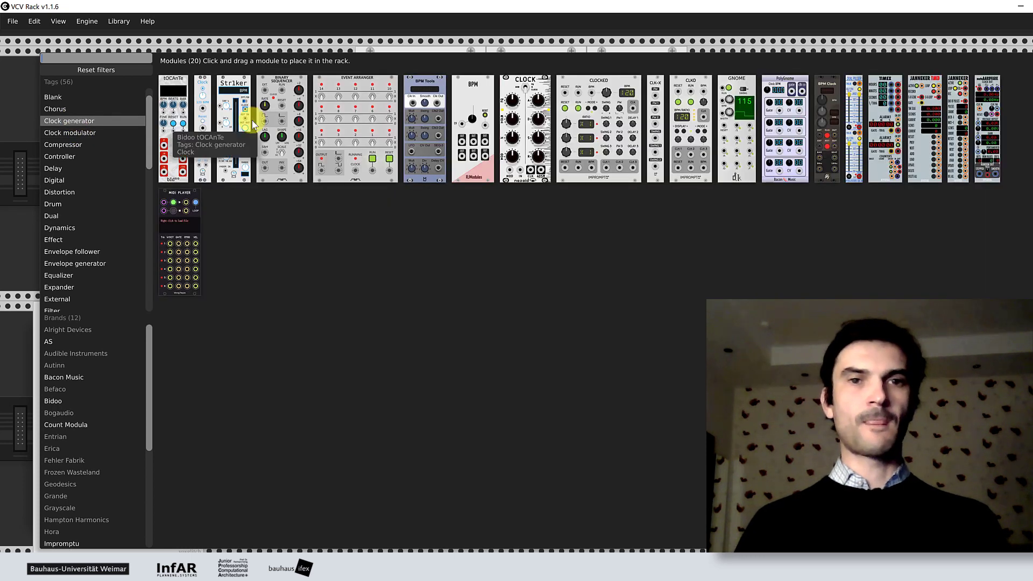
pyautogui.click(588, 76)
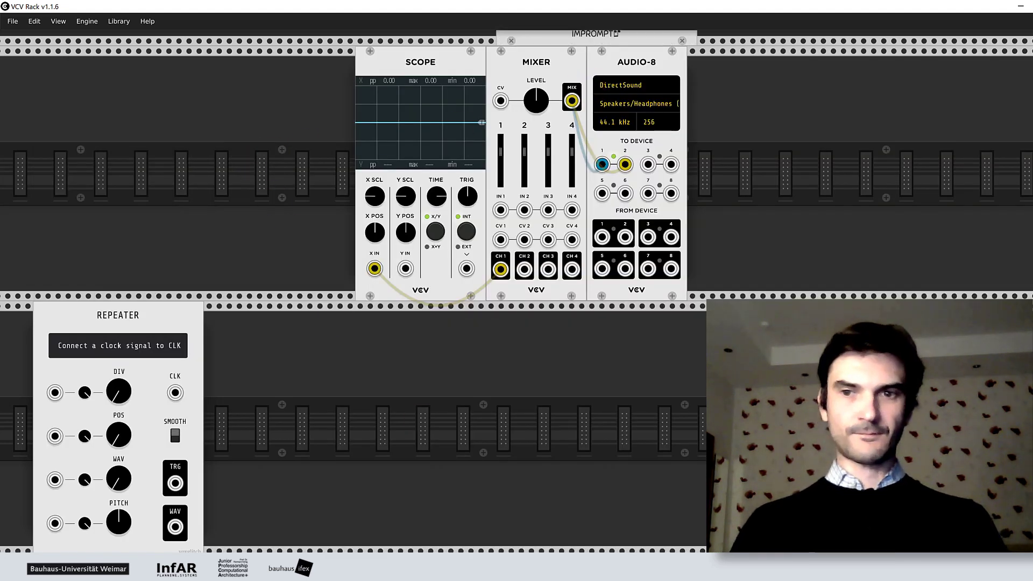
# Move the Clocked module into the Scope's row, directly above the Repeater and aligned with its left edge.
pyautogui.scroll(5, 318, 286)
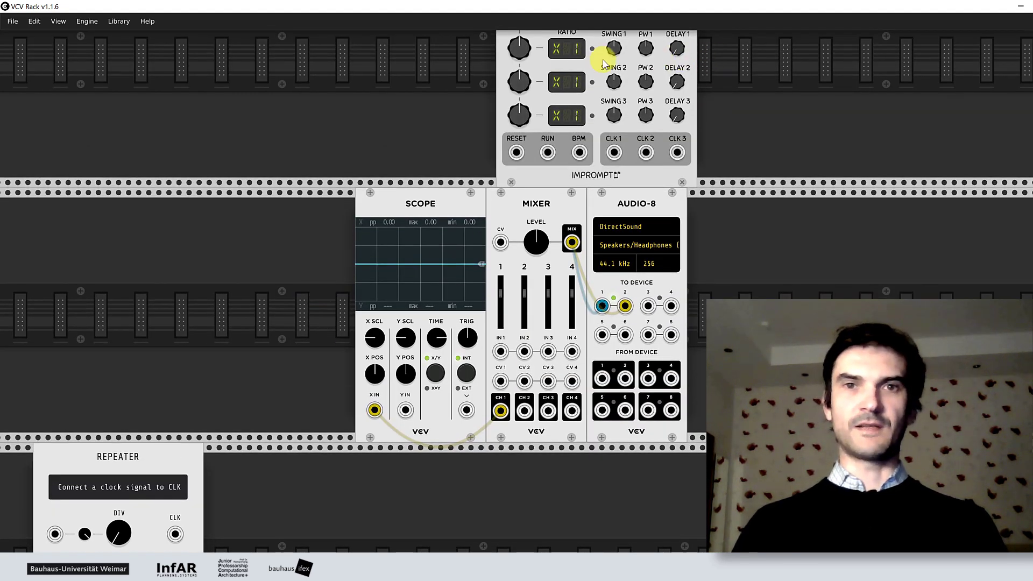
pyautogui.scroll(4, 534, 74)
pyautogui.scroll(-5, 534, 97)
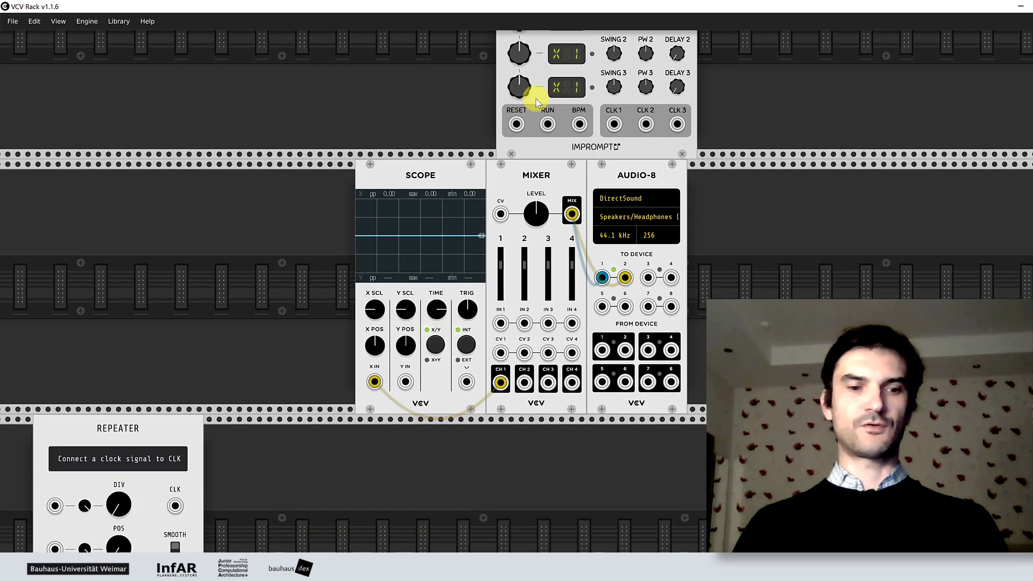
pyautogui.scroll(2, 537, 102)
pyautogui.scroll(-2, 536, 103)
pyautogui.scroll(2, 536, 102)
pyautogui.scroll(2, 537, 102)
pyautogui.scroll(-3, 503, 166)
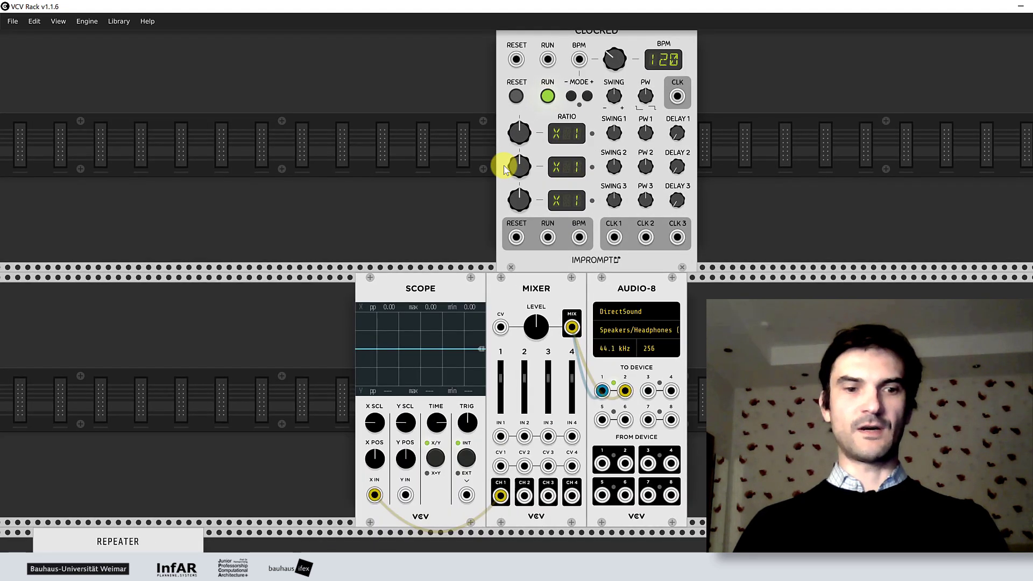
pyautogui.hscroll(3, 503, 166)
pyautogui.hscroll(-6, 503, 165)
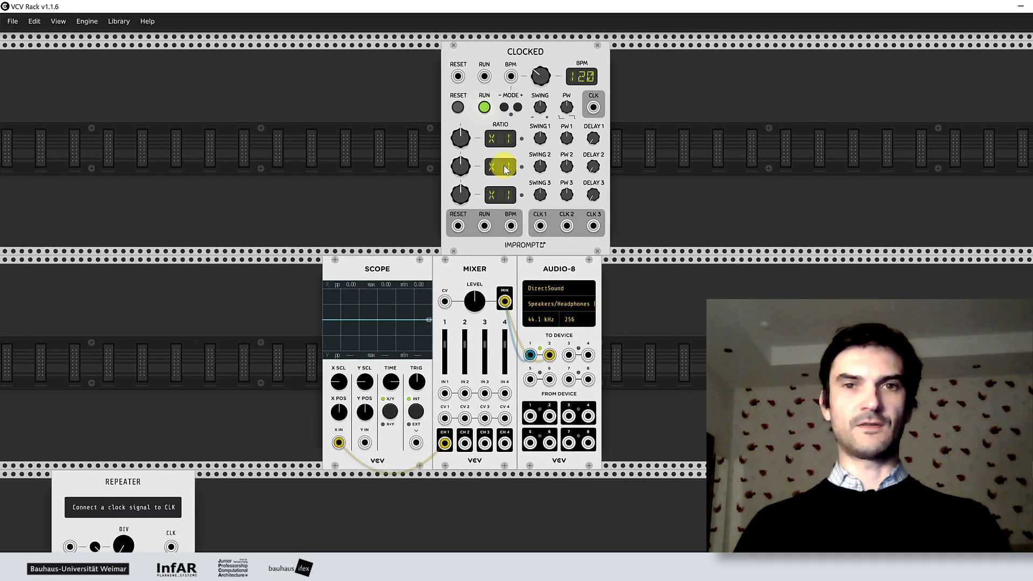
pyautogui.hscroll(4, 503, 166)
pyautogui.hscroll(-2, 504, 164)
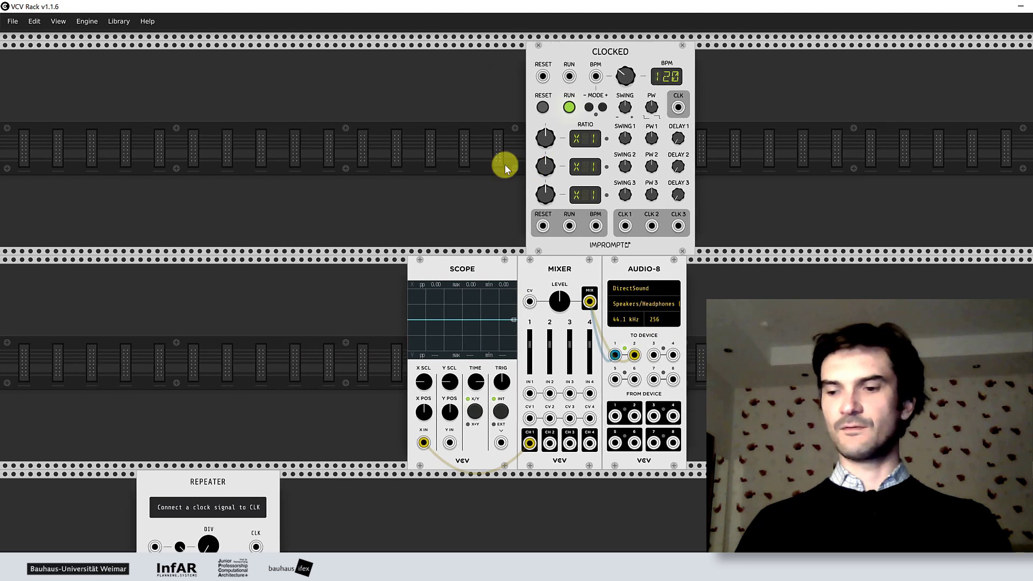
pyautogui.moveTo(571, 50); pyautogui.dragTo(190, 290)
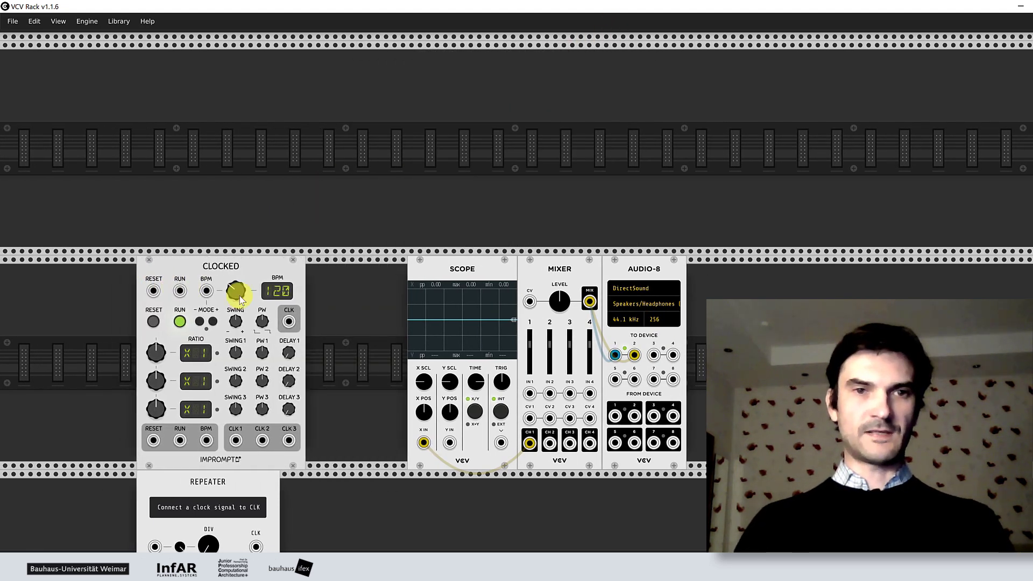
pyautogui.scroll(-5, 356, 301)
pyautogui.scroll(2, 411, 295)
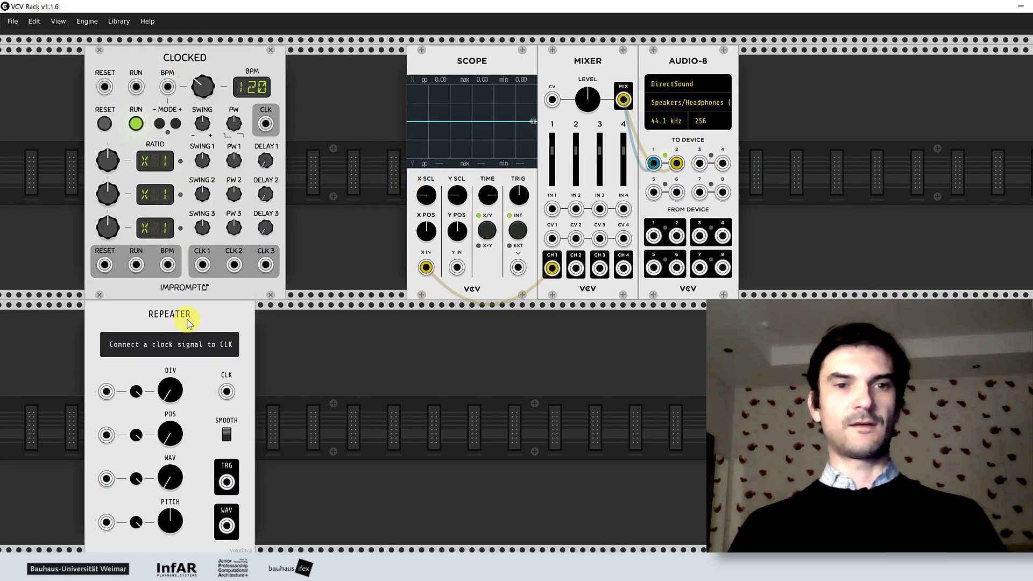
# Load TestRec_01.wav from the Desktop folder TestSamples > TestRec into sample slot 1 of the Repeater.
pyautogui.rightClick(149, 348)
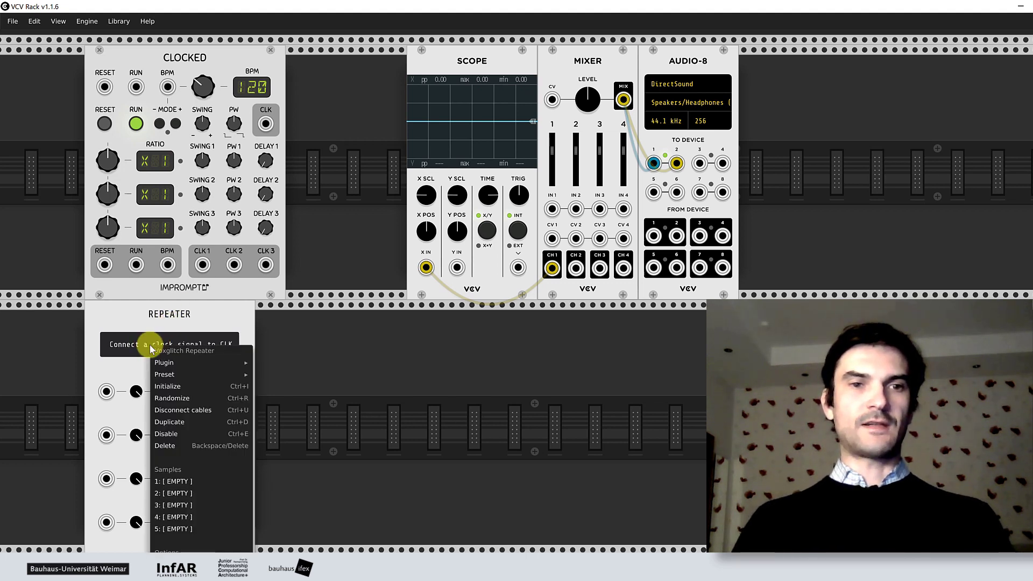
pyautogui.click(176, 482)
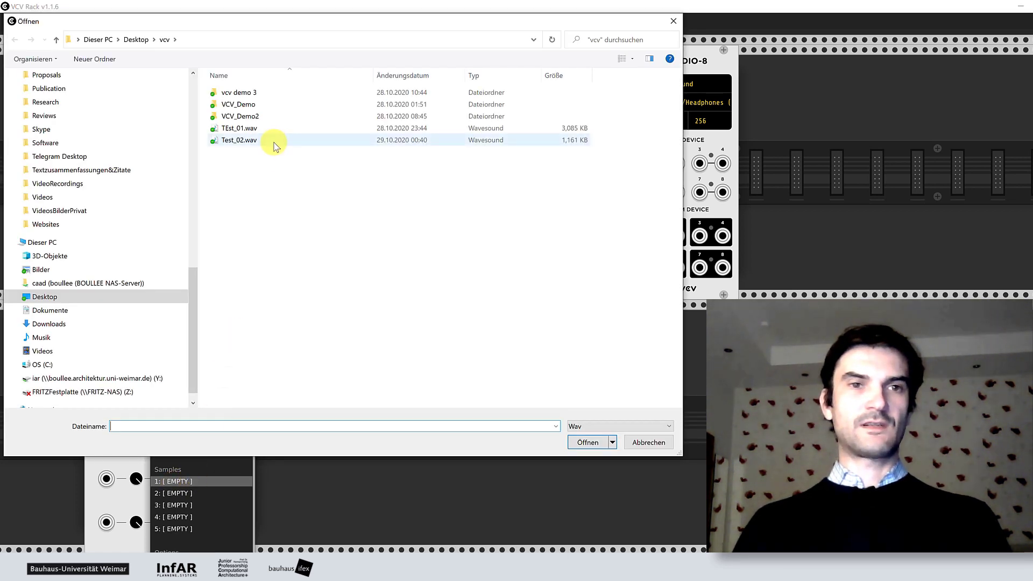
pyautogui.moveTo(195, 296); pyautogui.dragTo(186, 104)
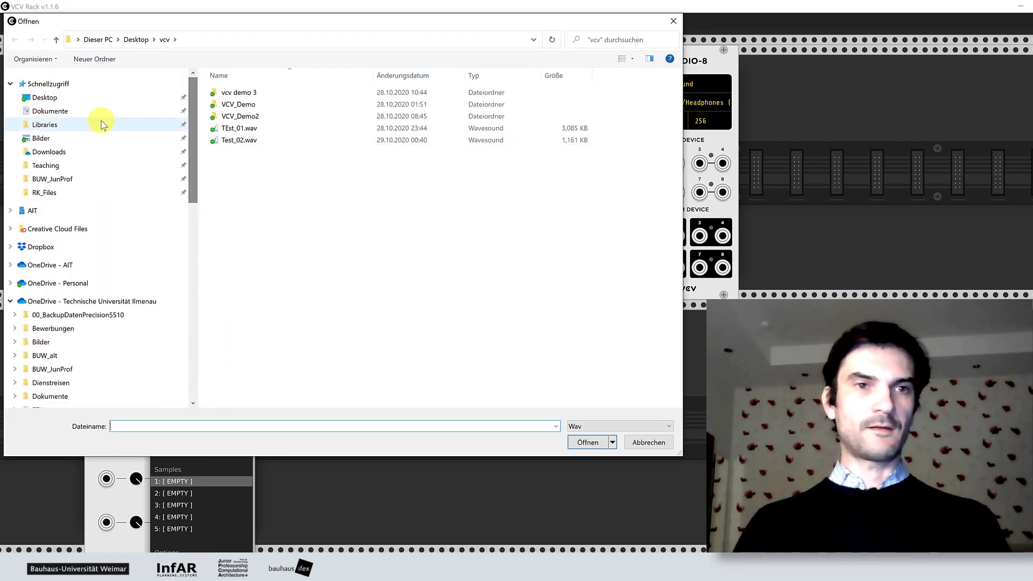
pyautogui.click(46, 100)
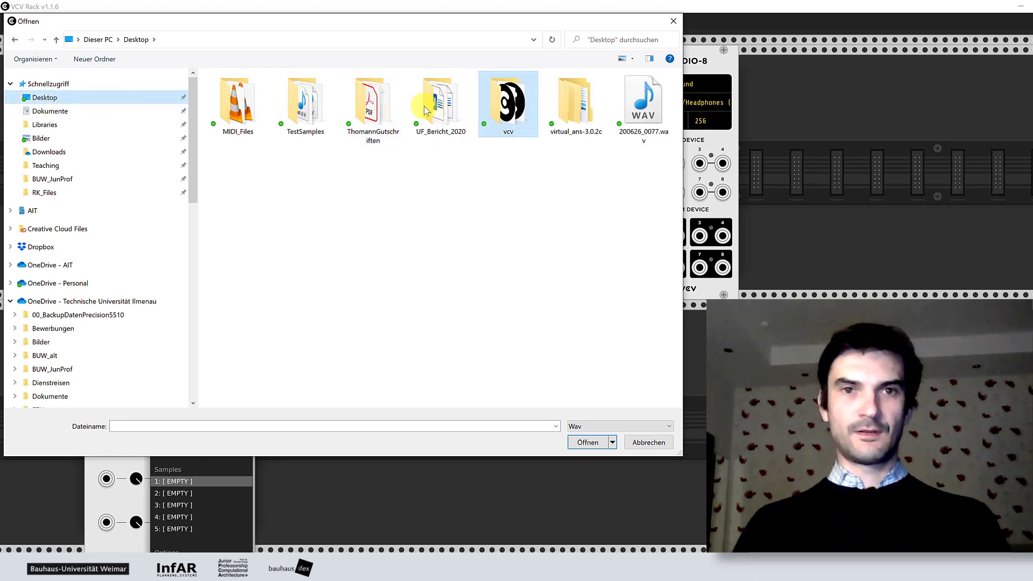
pyautogui.doubleClick(307, 105)
pyautogui.scroll(-14, 266, 116)
pyautogui.scroll(14, 274, 182)
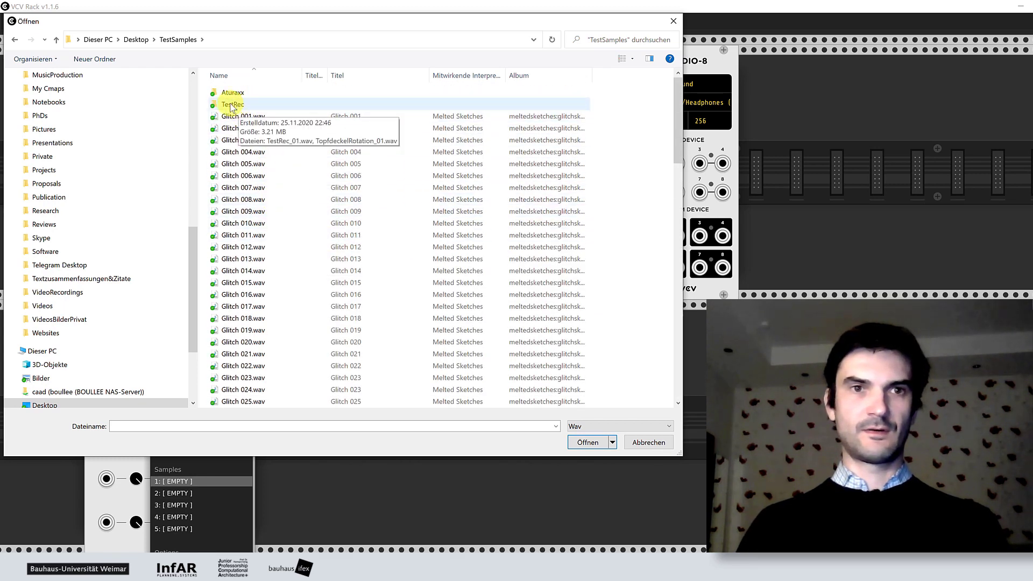
pyautogui.doubleClick(237, 104)
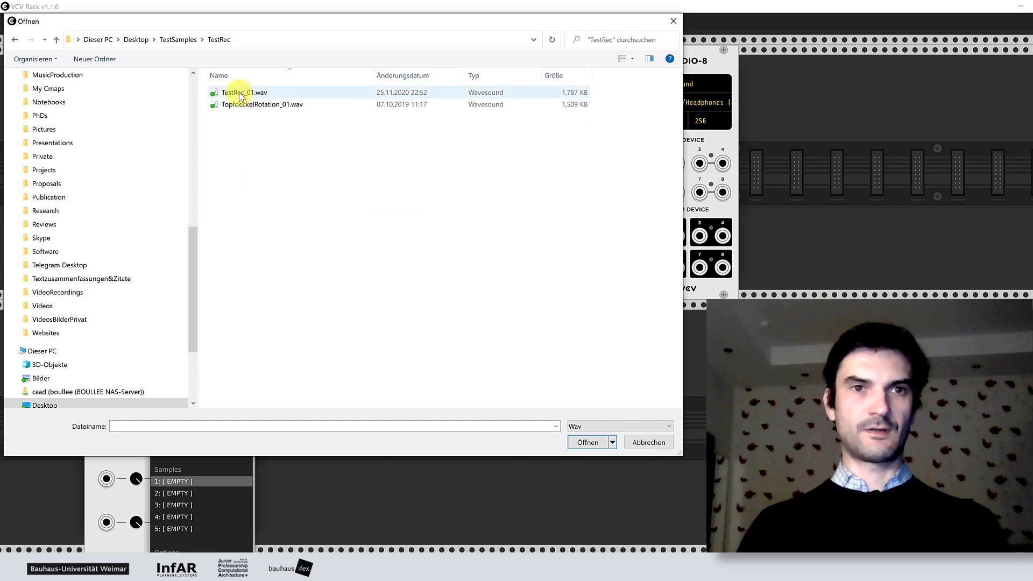
pyautogui.click(239, 96)
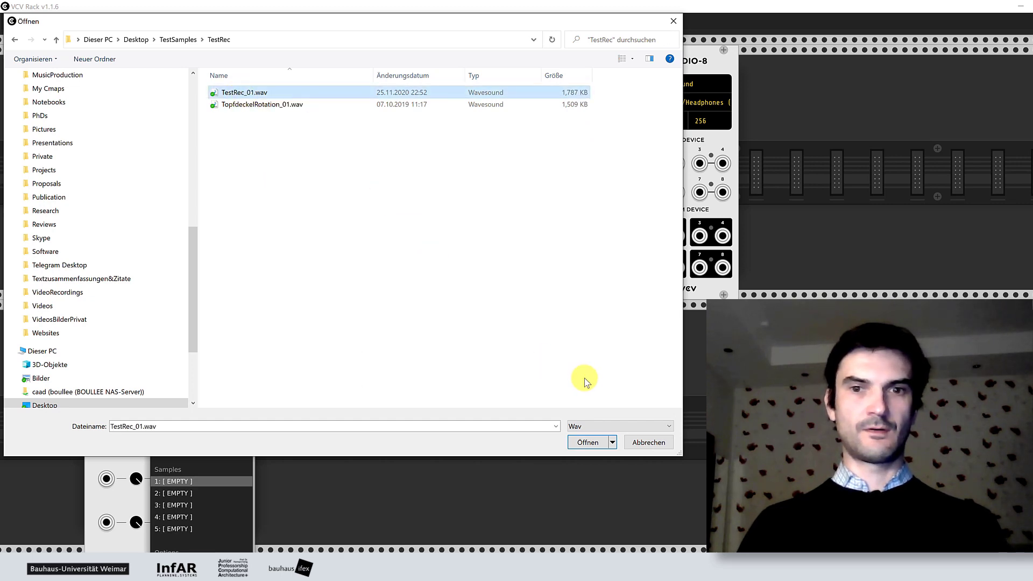
pyautogui.click(586, 447)
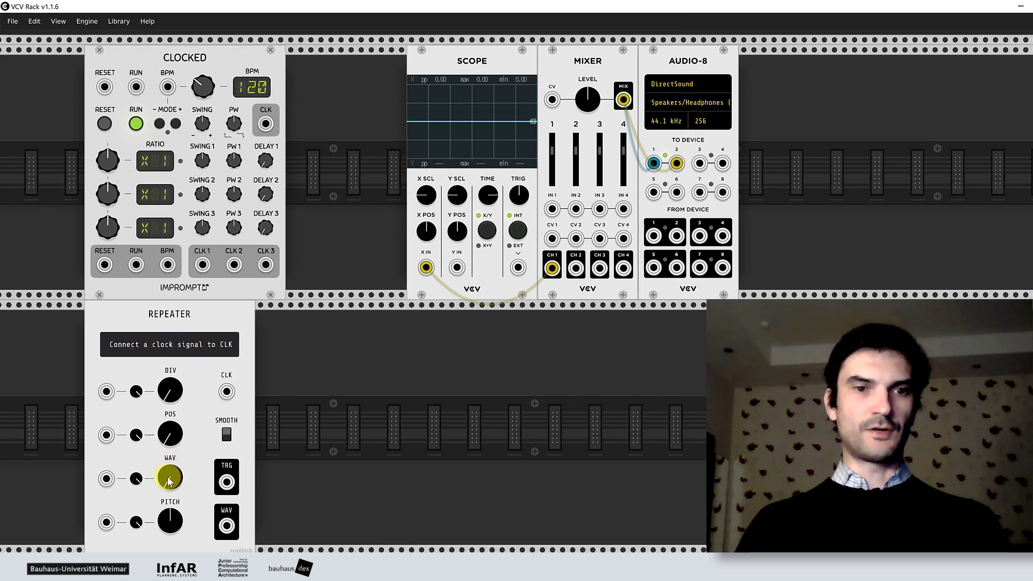
# Load TopfdeckelRotation_01.wav into sample slot 2 of the Repeater and check its sample list.
pyautogui.rightClick(195, 403)
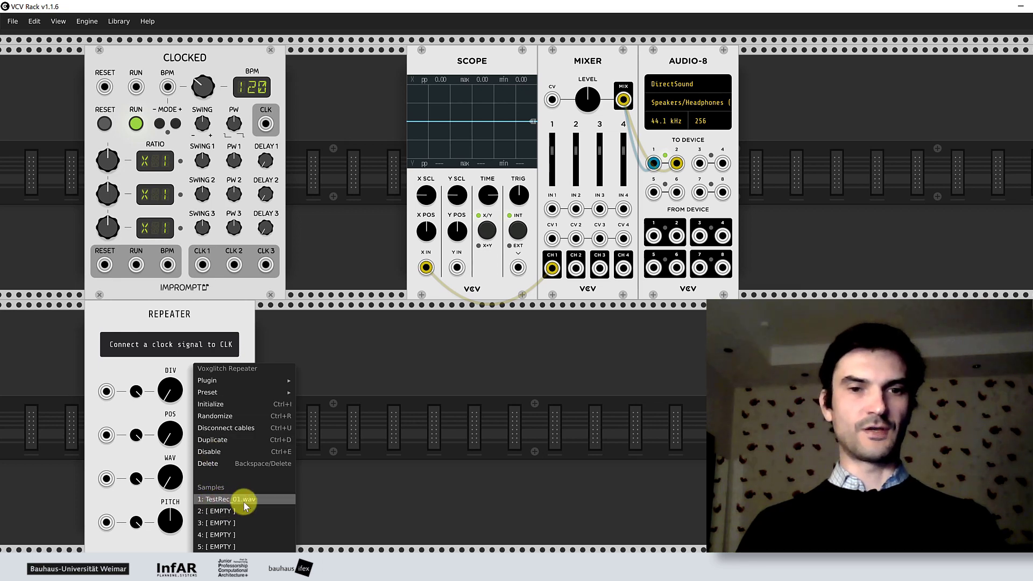
pyautogui.click(219, 515)
pyautogui.click(243, 105)
pyautogui.click(588, 441)
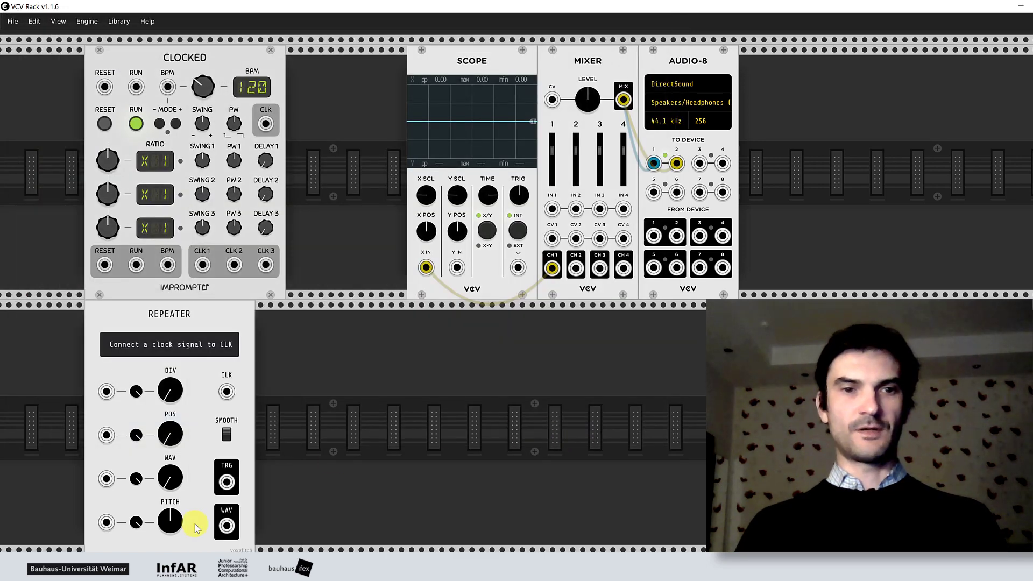
pyautogui.rightClick(204, 453)
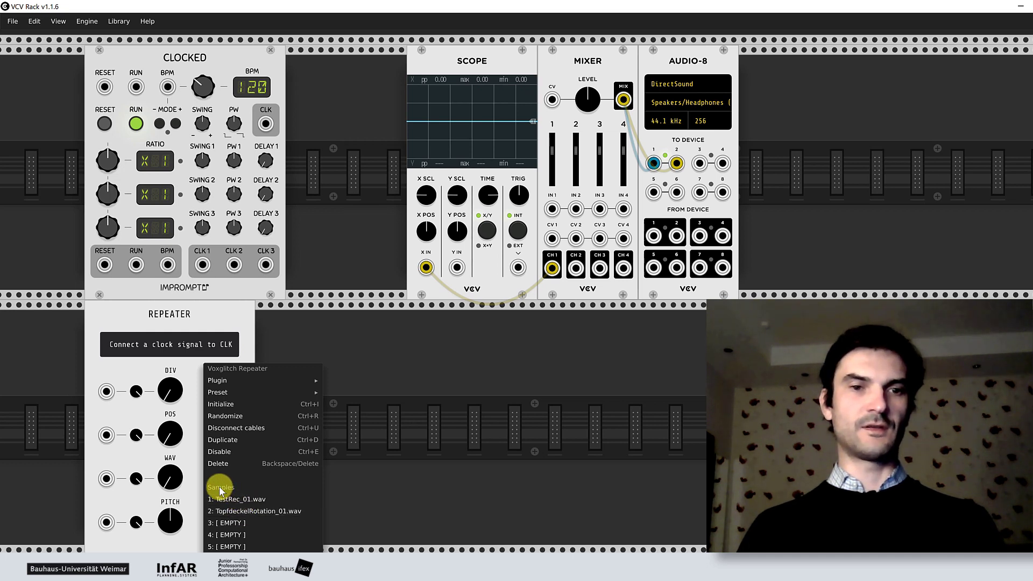
pyautogui.click(173, 480)
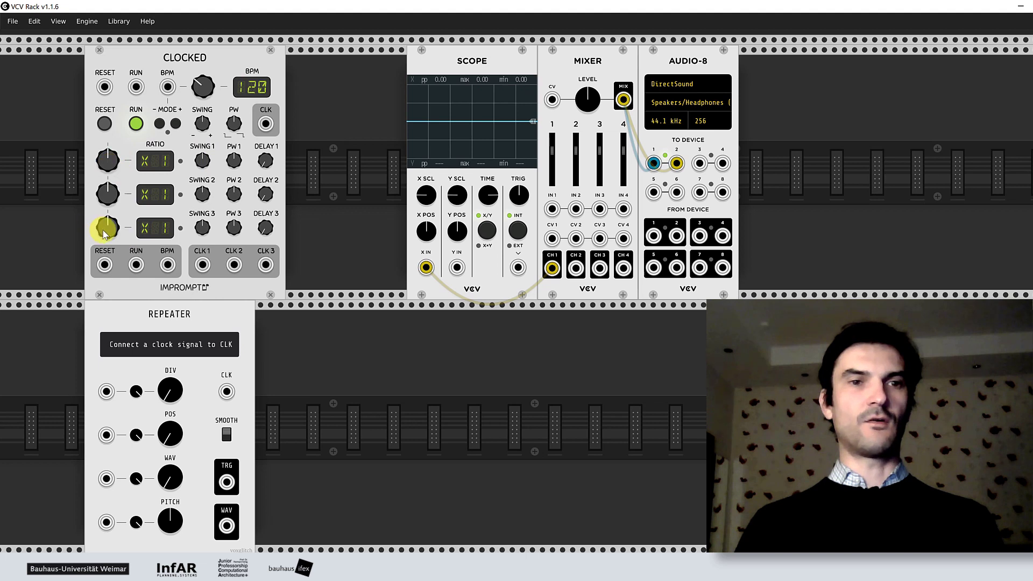
# Set Clocked's third clock ratio to /8 and patch its CLK 3 output to the Repeater's CLK input.
pyautogui.moveTo(107, 227); pyautogui.dragTo(544, 302)
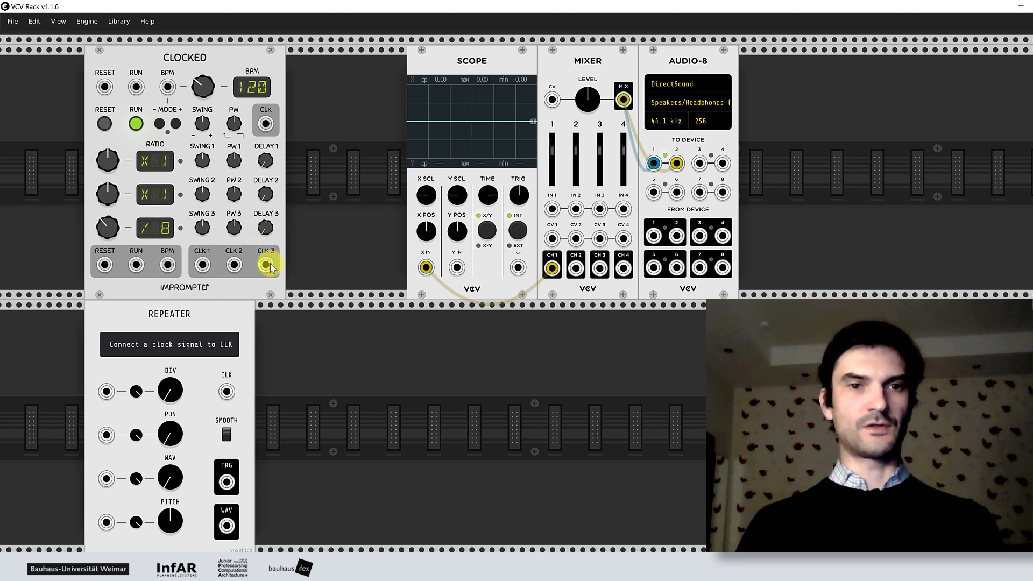
pyautogui.moveTo(266, 264); pyautogui.dragTo(226, 392)
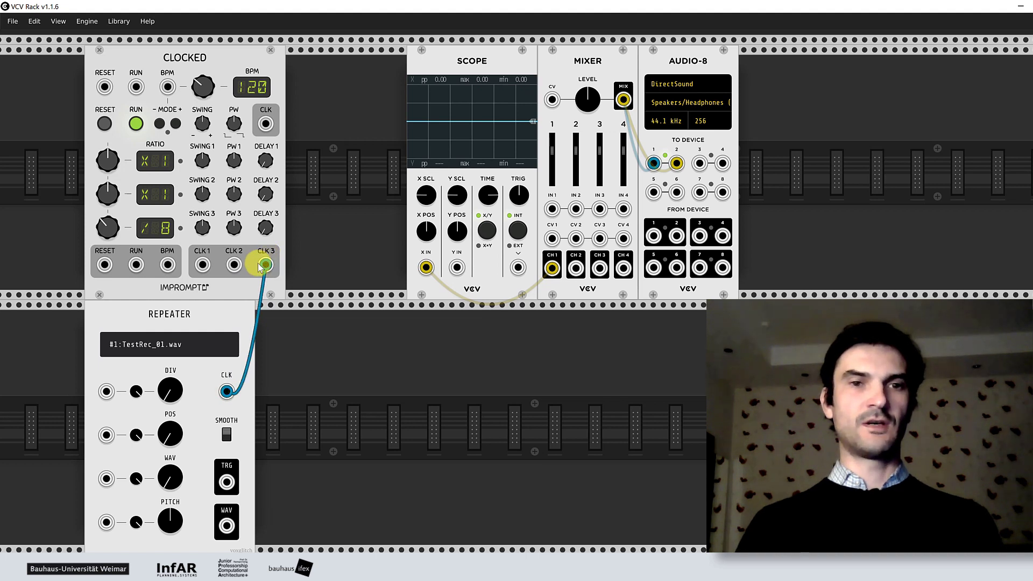
pyautogui.moveTo(234, 264); pyautogui.dragTo(228, 392)
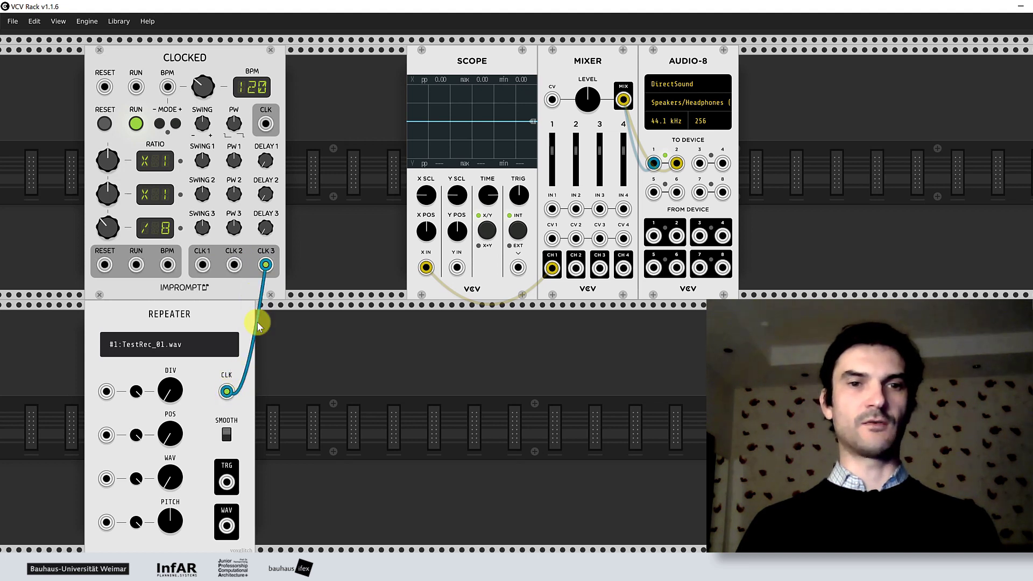
pyautogui.rightClick(266, 263)
pyautogui.moveTo(266, 265); pyautogui.dragTo(228, 398)
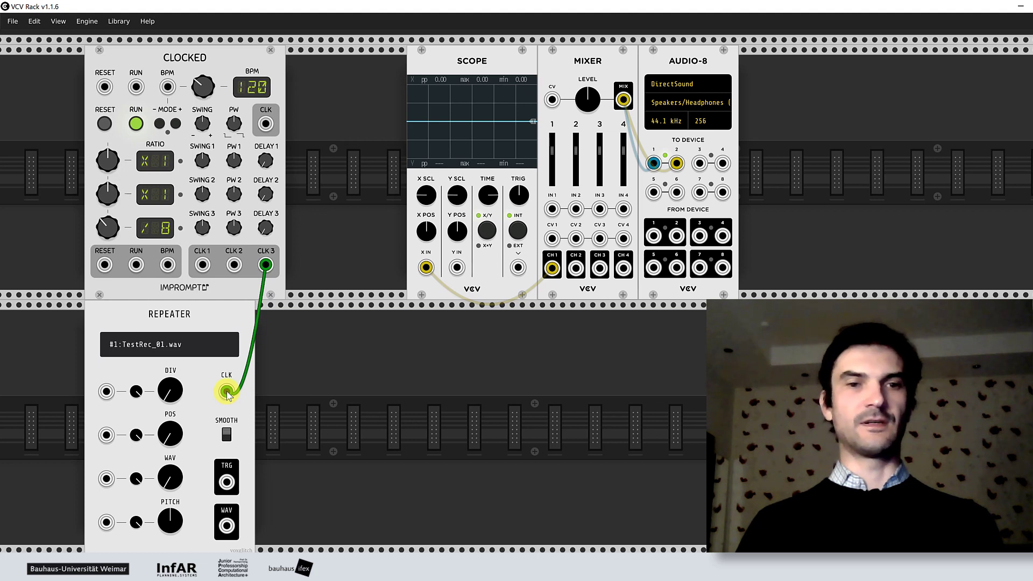
pyautogui.click(227, 392)
pyautogui.moveTo(266, 264); pyautogui.dragTo(226, 391)
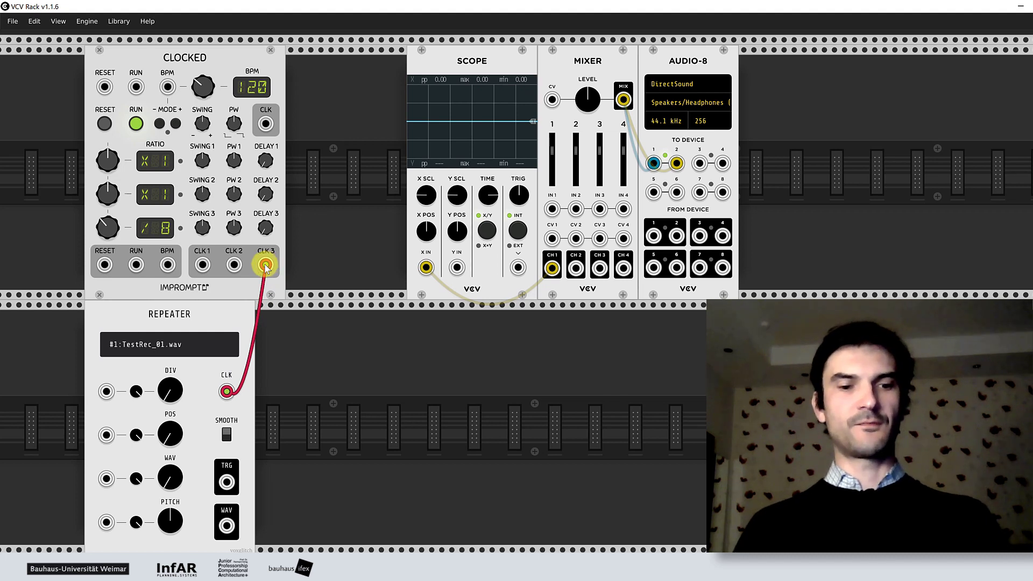
# Stack a second cable from Clocked's CLK 3 output to the Scope's Y IN and disconnect it again.
pyautogui.moveTo(266, 264); pyautogui.dragTo(433, 297)
pyautogui.moveTo(455, 278); pyautogui.dragTo(456, 268)
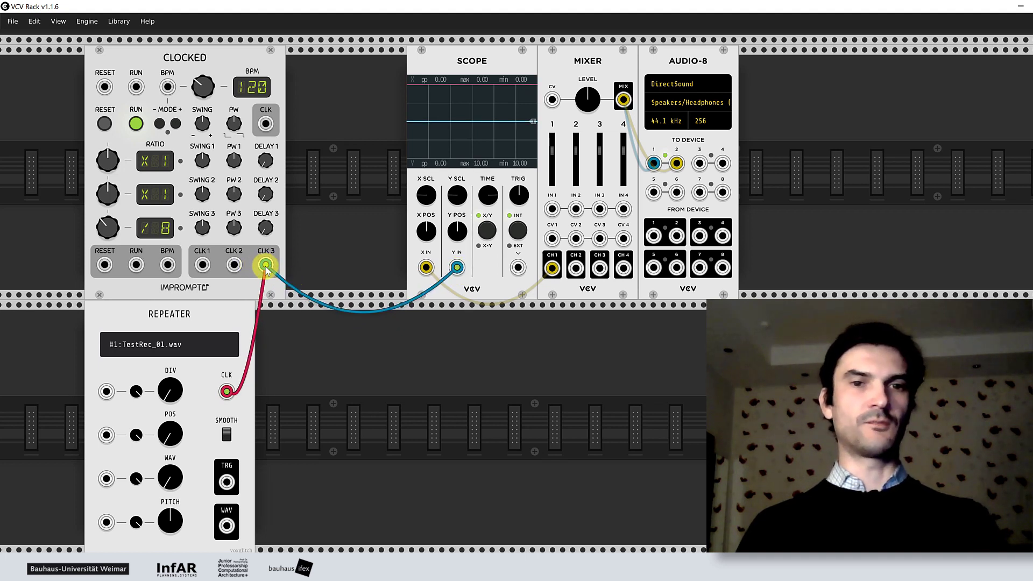
pyautogui.moveTo(464, 268); pyautogui.dragTo(277, 255)
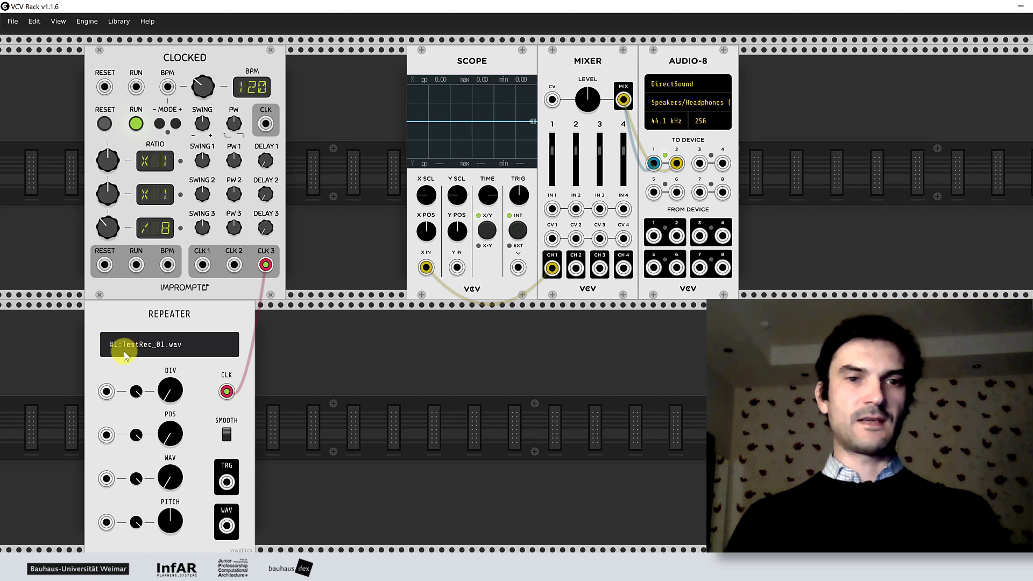
pyautogui.moveTo(274, 265); pyautogui.dragTo(223, 399)
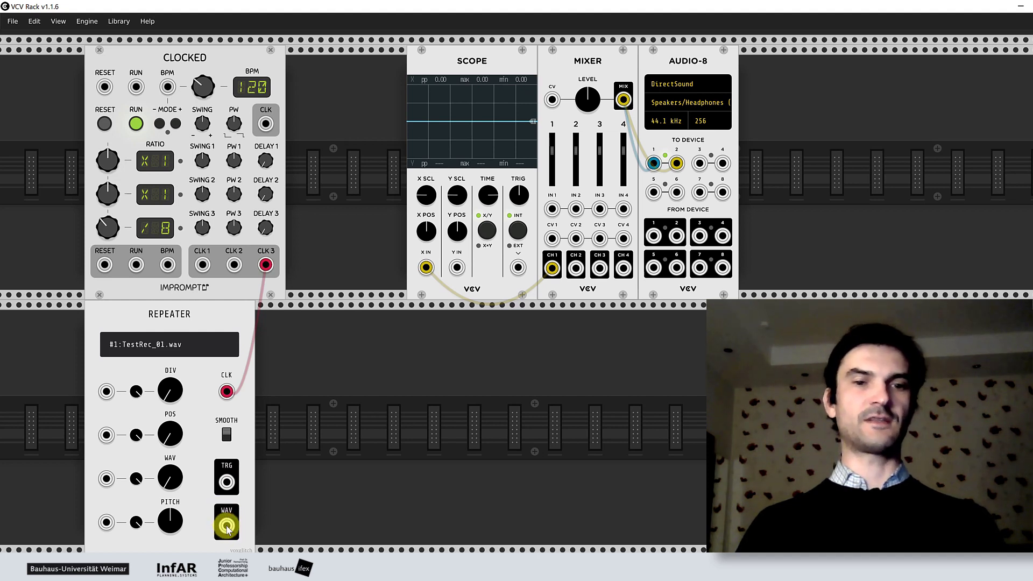
# Patch the Repeater's WAV output to the Scope's X IN and the Mixer's IN 1, and set Clocked's third ratio to /14.
pyautogui.moveTo(425, 267); pyautogui.dragTo(417, 291)
pyautogui.moveTo(226, 526)
pyautogui.mouseDown()
pyautogui.moveTo(396, 334)
pyautogui.moveTo(428, 270)
pyautogui.mouseUp()
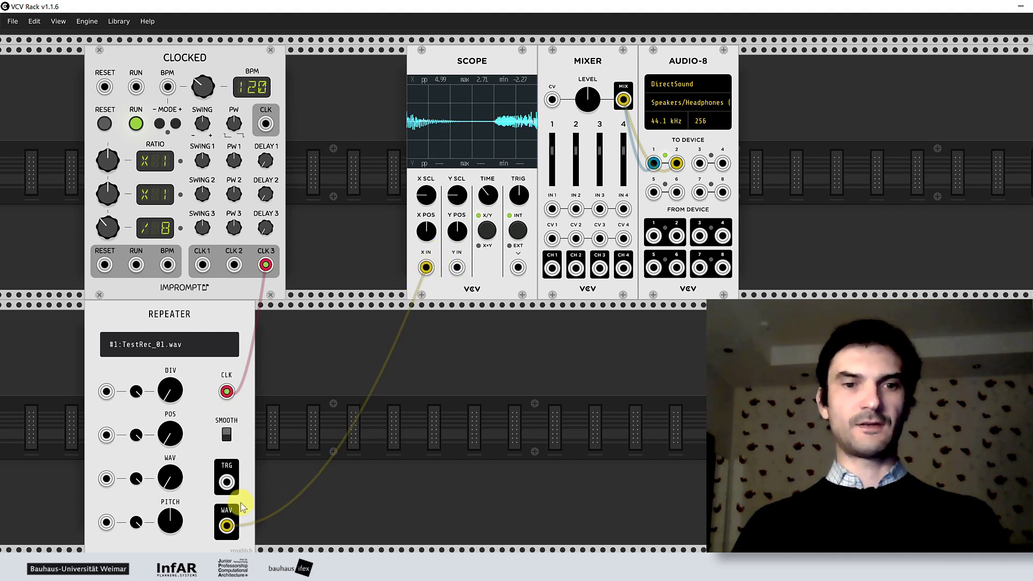
pyautogui.moveTo(227, 526)
pyautogui.mouseDown()
pyautogui.moveTo(507, 323)
pyautogui.moveTo(552, 210)
pyautogui.mouseUp()
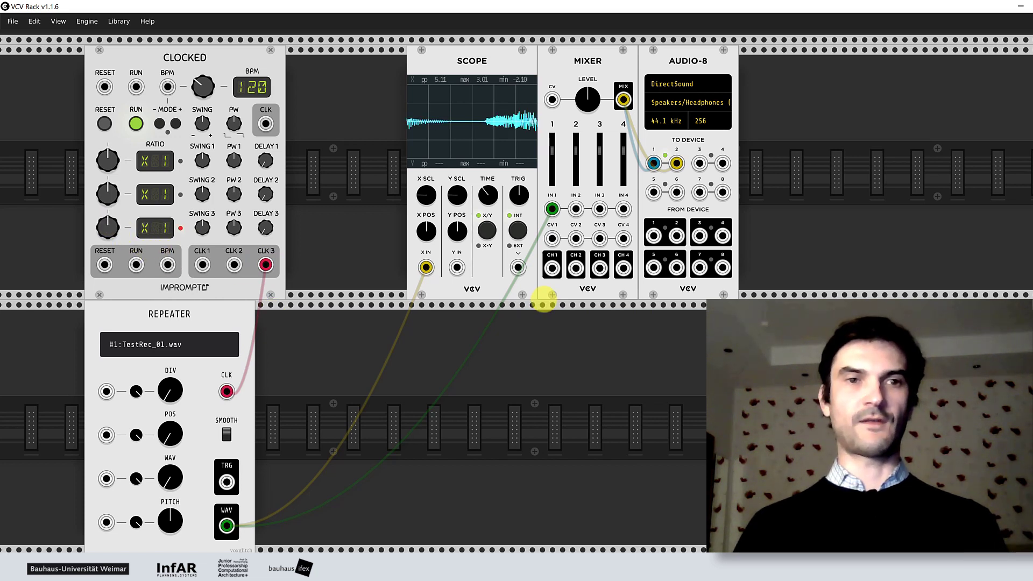
pyautogui.moveTo(108, 227); pyautogui.dragTo(108, 290)
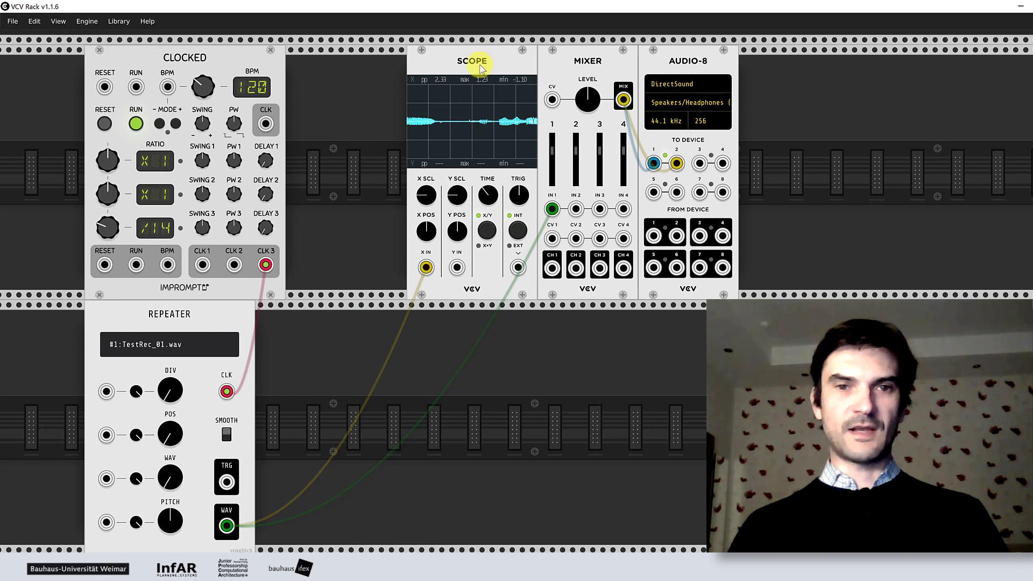
# Add the NYEnvFollower module from the Envelope follower tag to the Repeater's row and line up the Scope directly above it.
pyautogui.rightClick(393, 431)
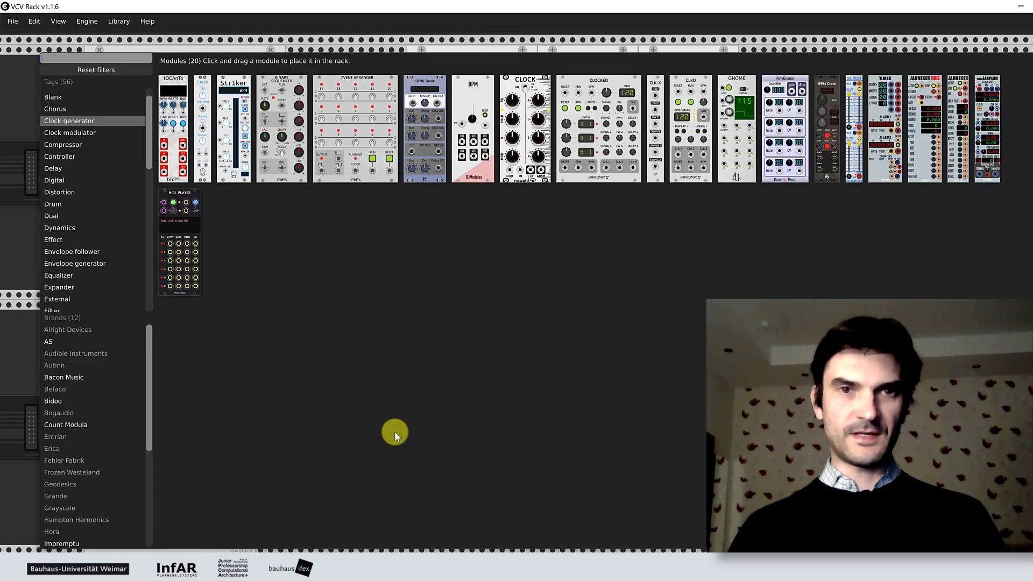
pyautogui.click(86, 70)
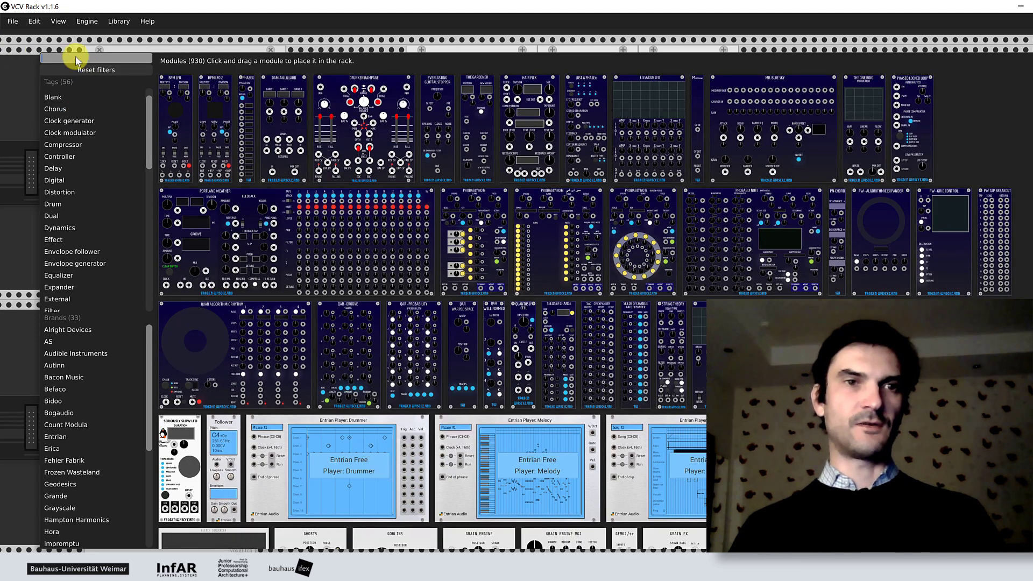
pyautogui.moveTo(150, 127); pyautogui.dragTo(150, 144)
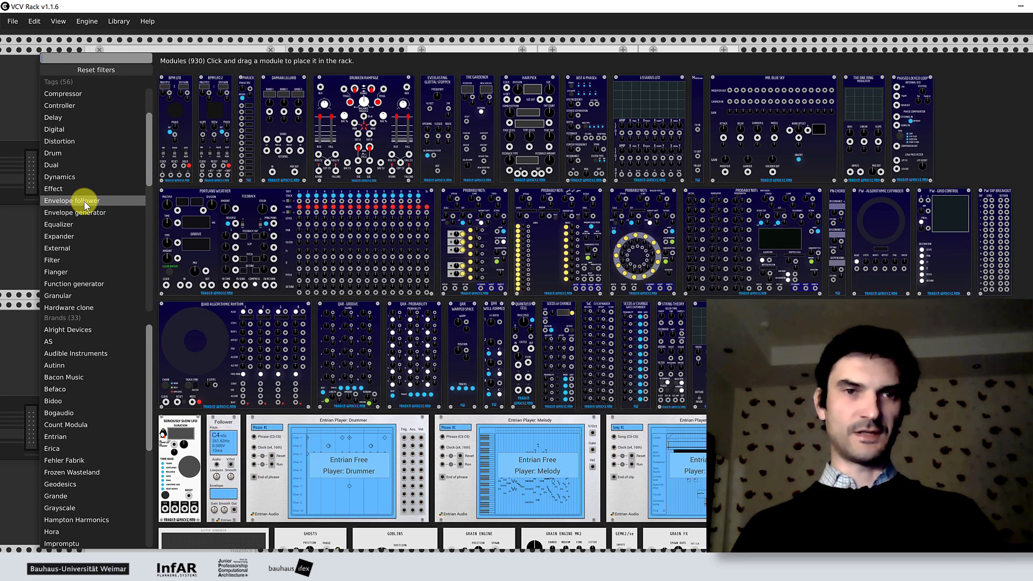
pyautogui.click(87, 204)
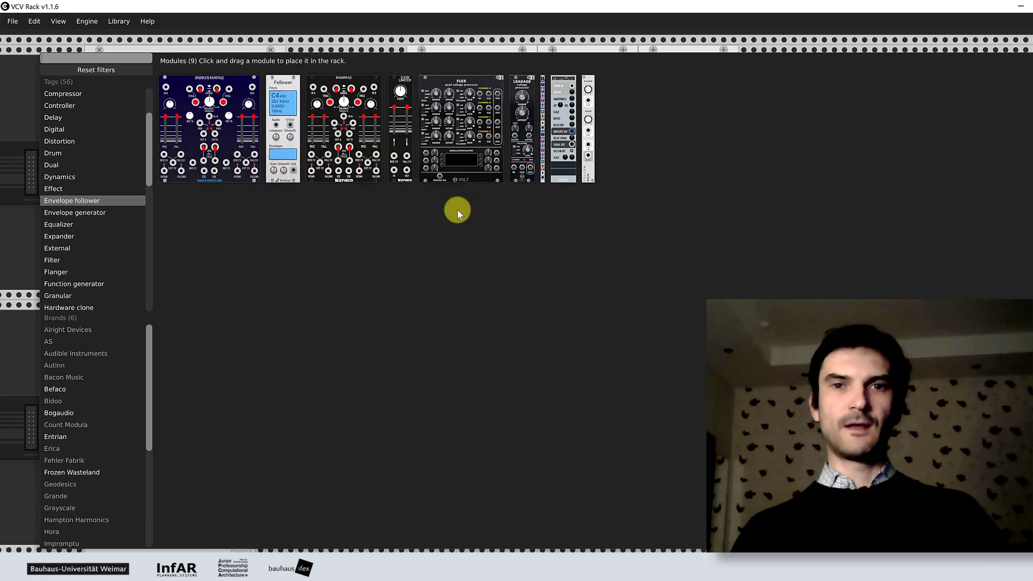
pyautogui.click(568, 117)
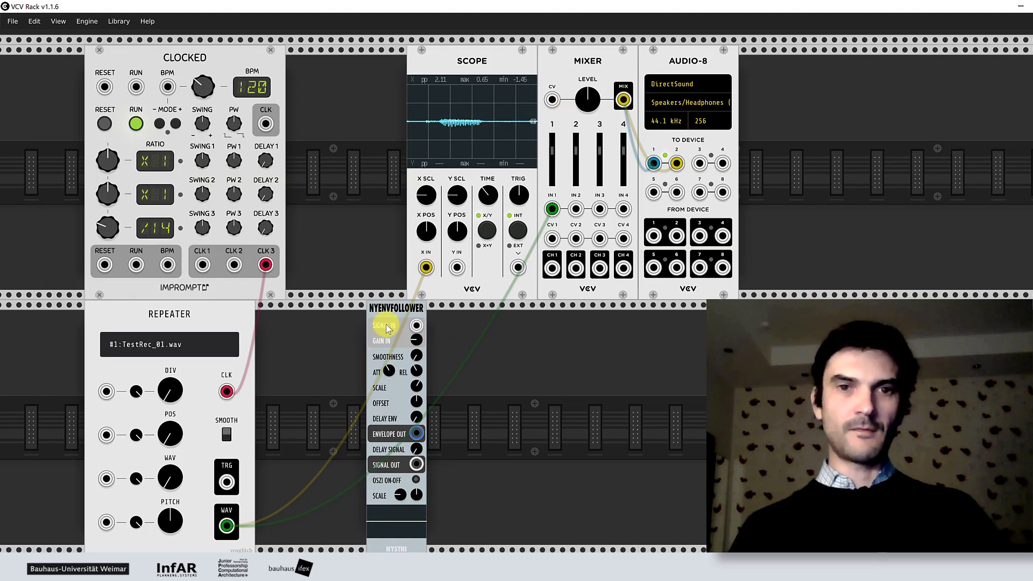
pyautogui.moveTo(399, 321)
pyautogui.mouseDown()
pyautogui.moveTo(349, 319)
pyautogui.moveTo(398, 319)
pyautogui.mouseUp()
pyautogui.moveTo(466, 57); pyautogui.dragTo(417, 56)
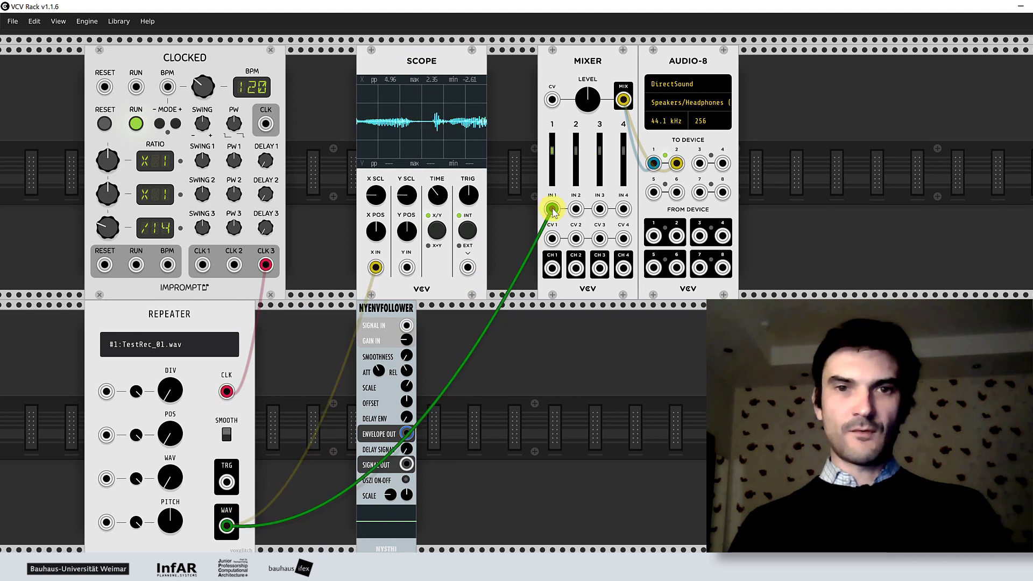
# Patch the Repeater's WAV output to the envelope follower's SIGNAL IN, and its ENVELOPE OUT to the Scope's Y IN.
pyautogui.moveTo(552, 209); pyautogui.dragTo(553, 210)
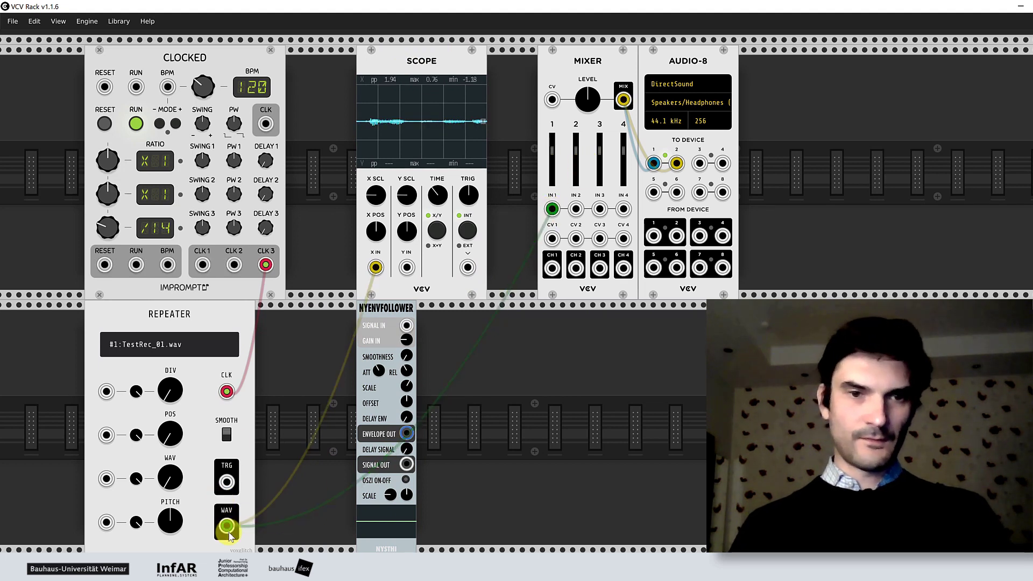
pyautogui.moveTo(227, 525); pyautogui.dragTo(406, 327)
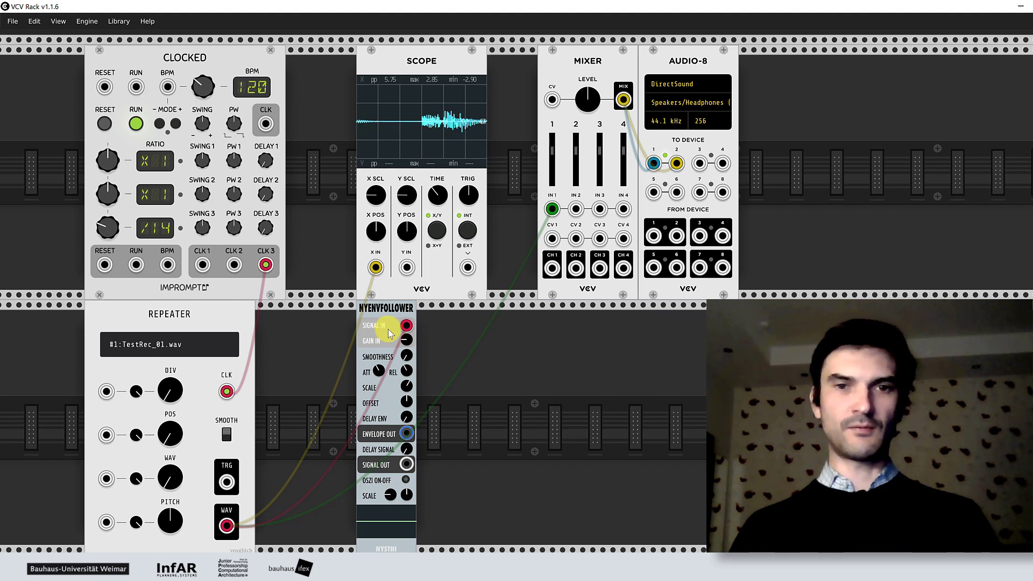
pyautogui.moveTo(406, 326); pyautogui.dragTo(407, 327)
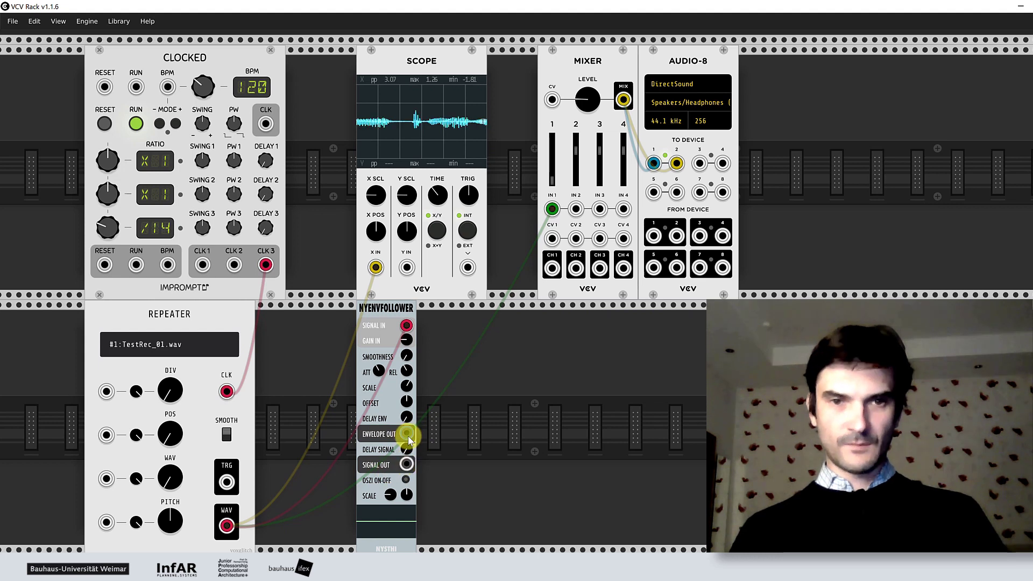
pyautogui.moveTo(406, 434)
pyautogui.mouseDown()
pyautogui.moveTo(429, 281)
pyautogui.moveTo(409, 265)
pyautogui.mouseUp()
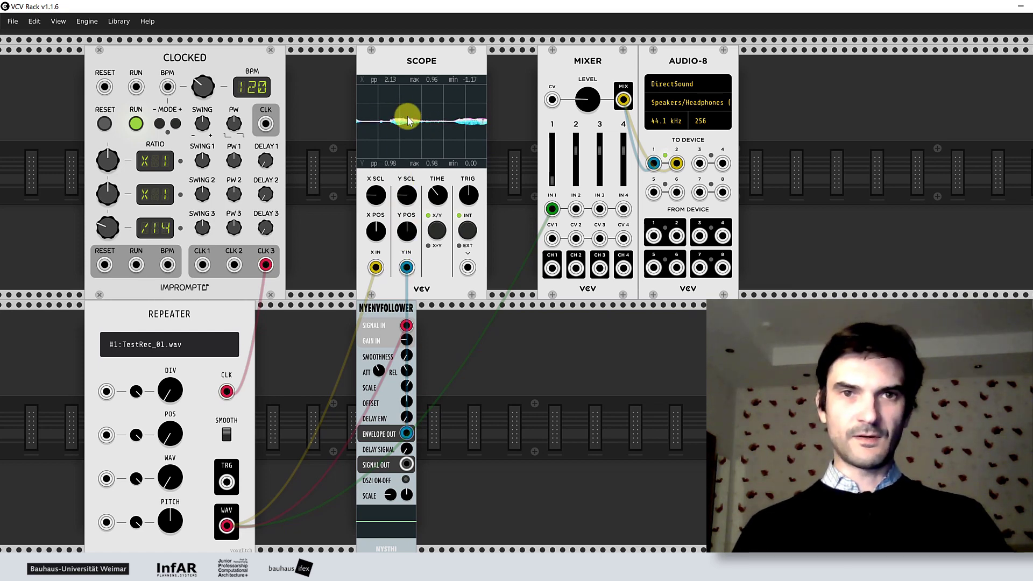
# Adjust the envelope follower's gain and release knobs, and change the TIME of the Scope showing the signal and its envelope.
pyautogui.scroll(1, 419, 118)
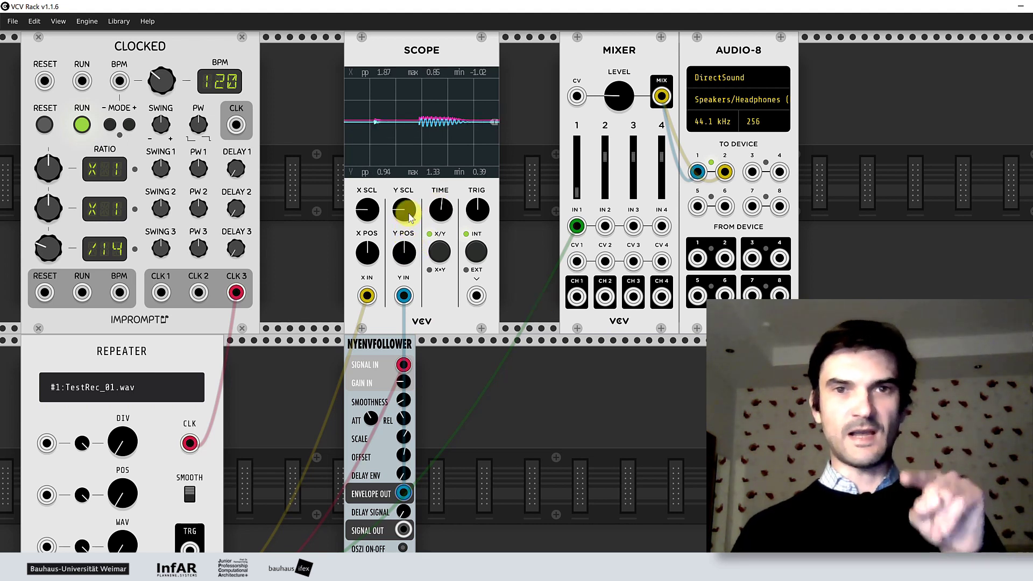
pyautogui.moveTo(402, 375); pyautogui.dragTo(542, 299)
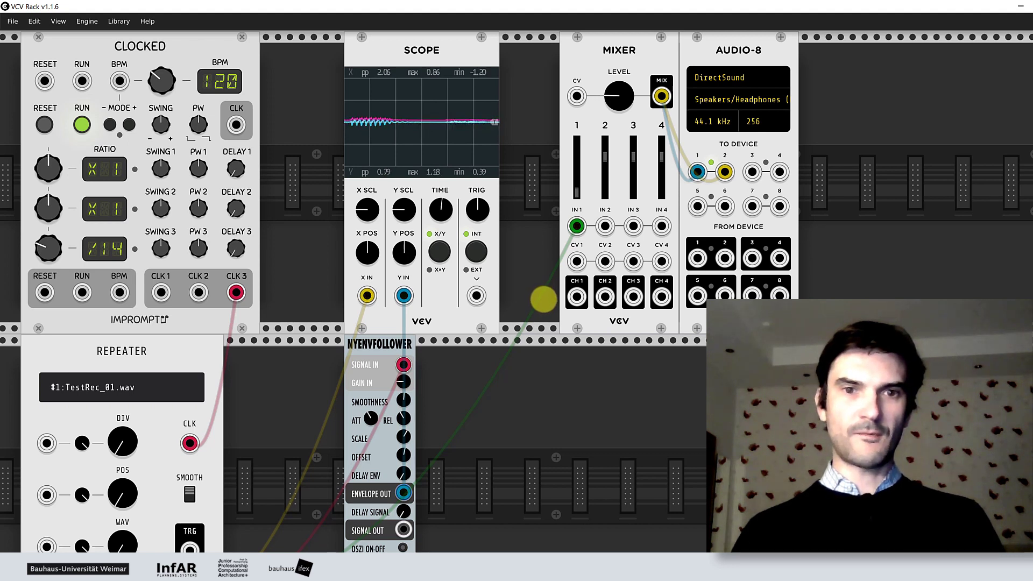
pyautogui.moveTo(404, 419)
pyautogui.mouseDown()
pyautogui.moveTo(543, 296)
pyautogui.moveTo(539, 303)
pyautogui.mouseUp()
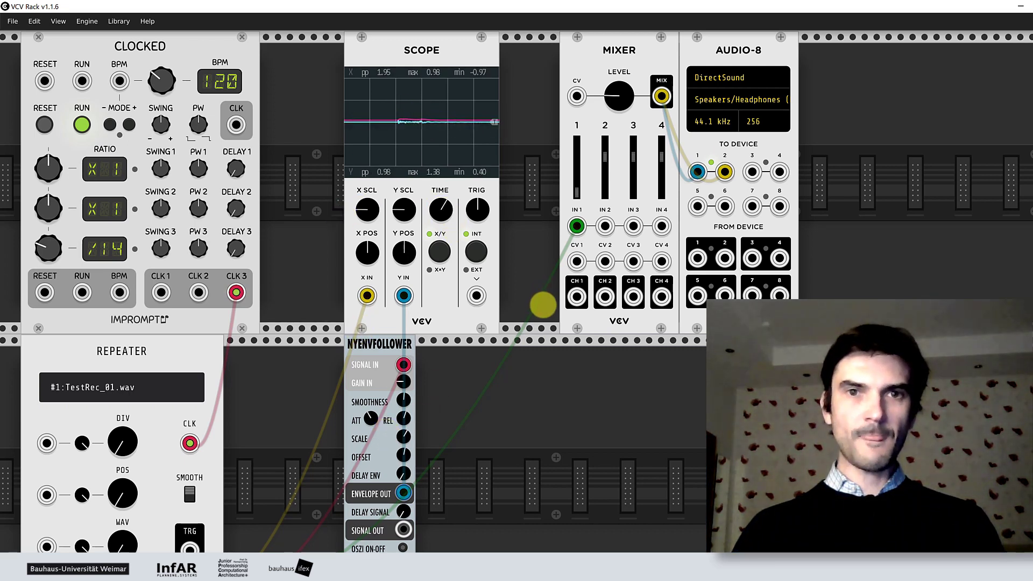
pyautogui.moveTo(440, 209); pyautogui.dragTo(440, 237)
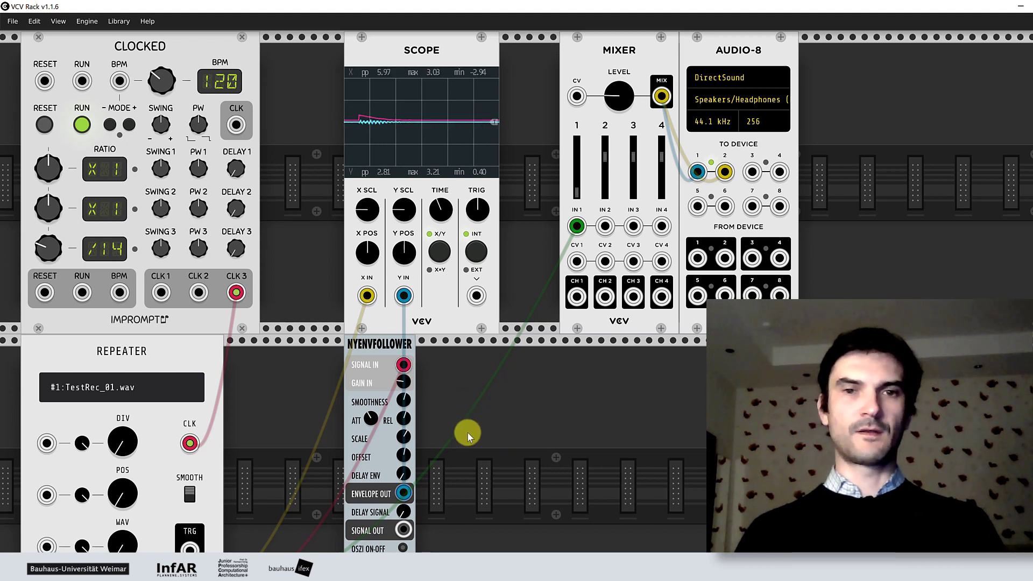
# Find the Quantum module by searching the unfiltered module library for "quant" and place it beside the envelope follower.
pyautogui.rightClick(483, 488)
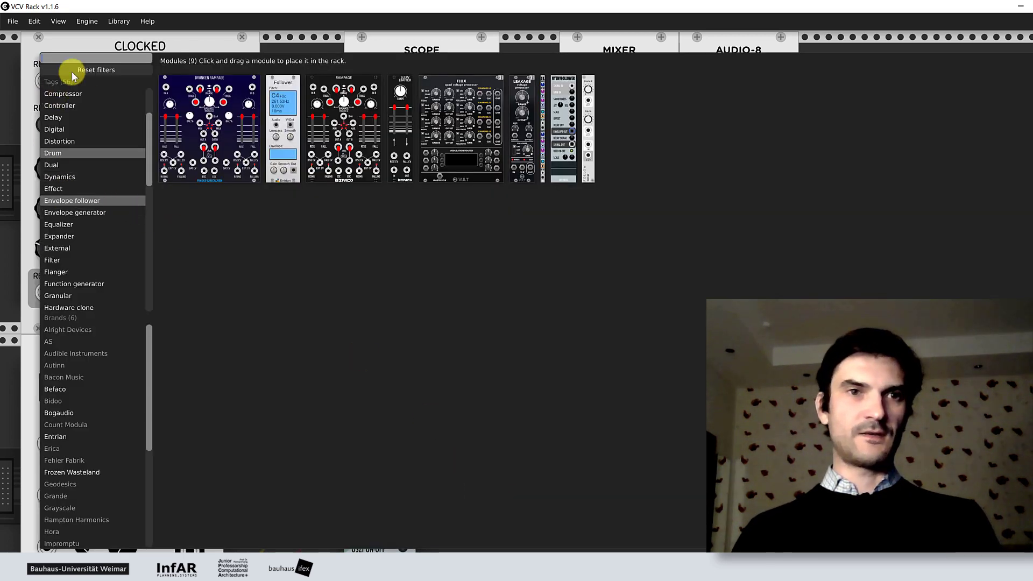
pyautogui.click(95, 70)
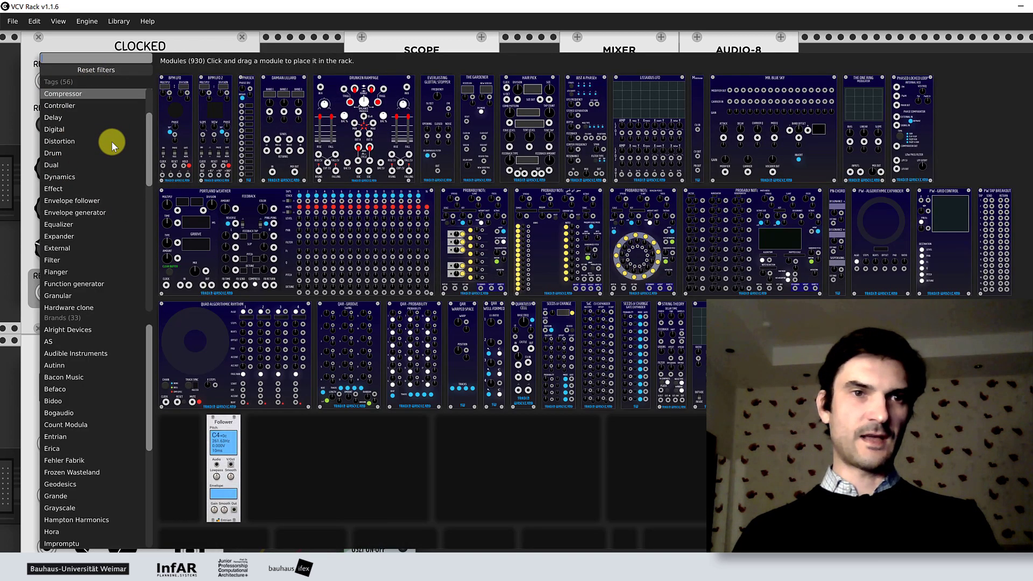
pyautogui.scroll(3, 149, 156)
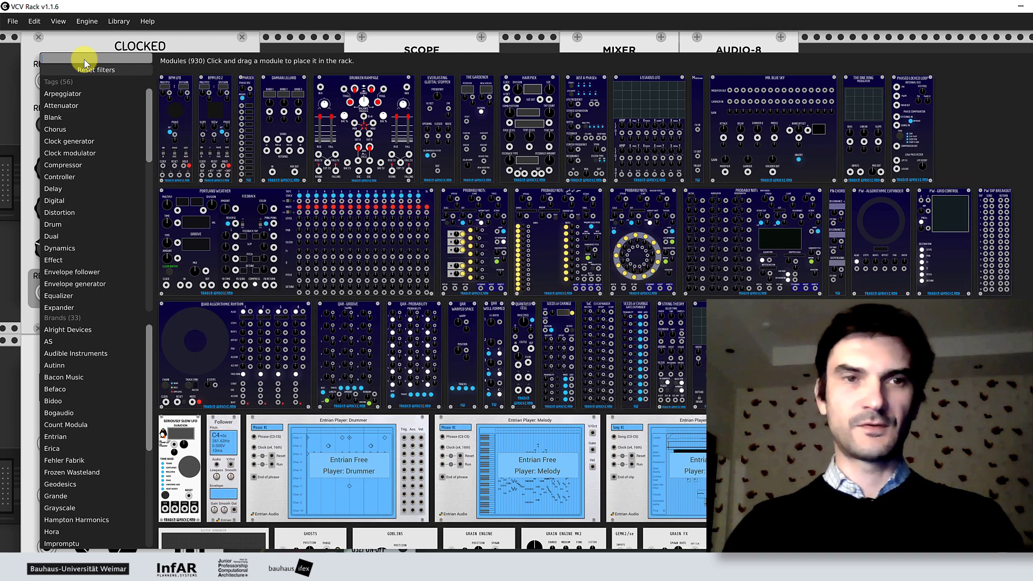
pyautogui.write('qu')
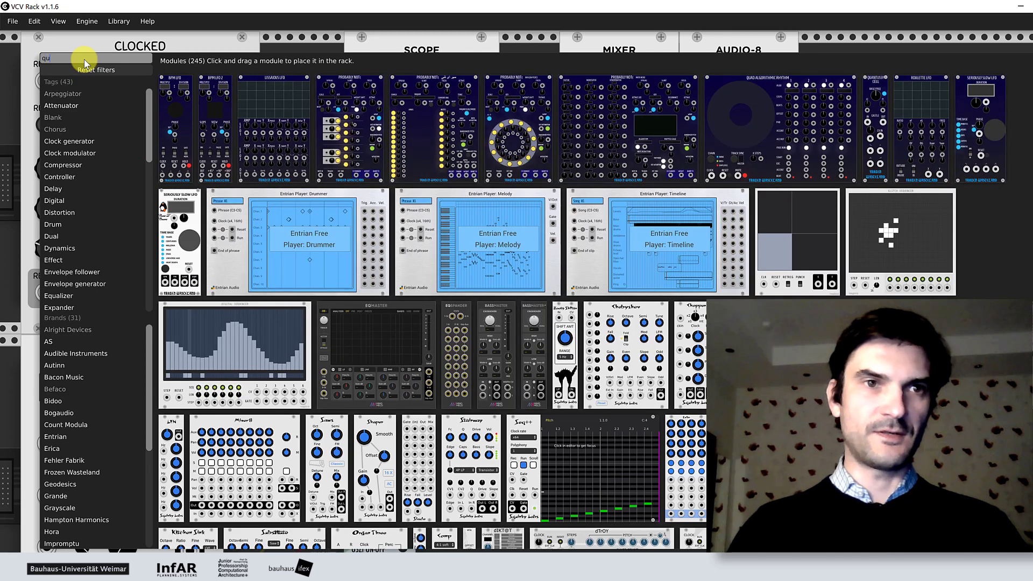
pyautogui.write('ant')
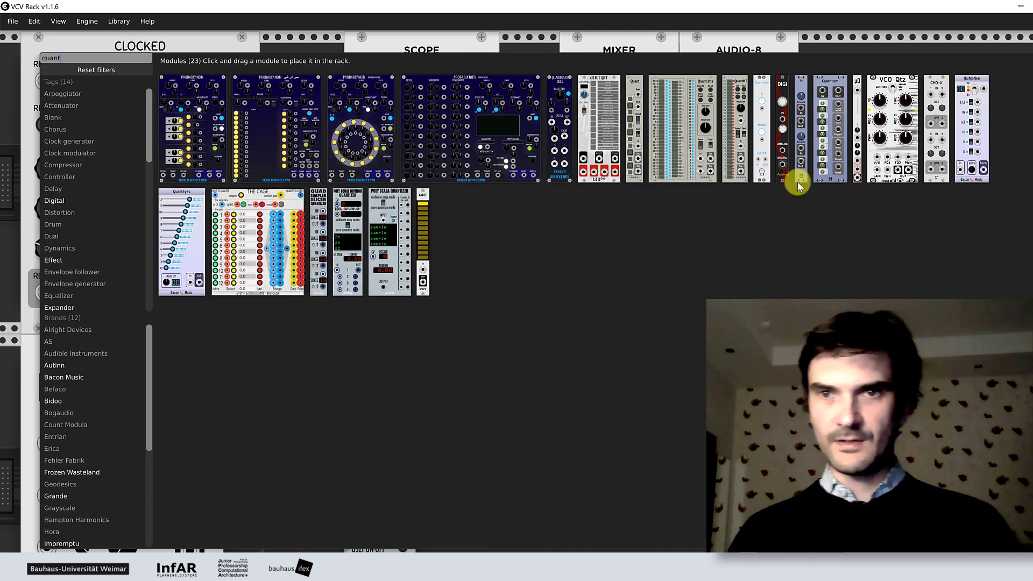
pyautogui.click(826, 86)
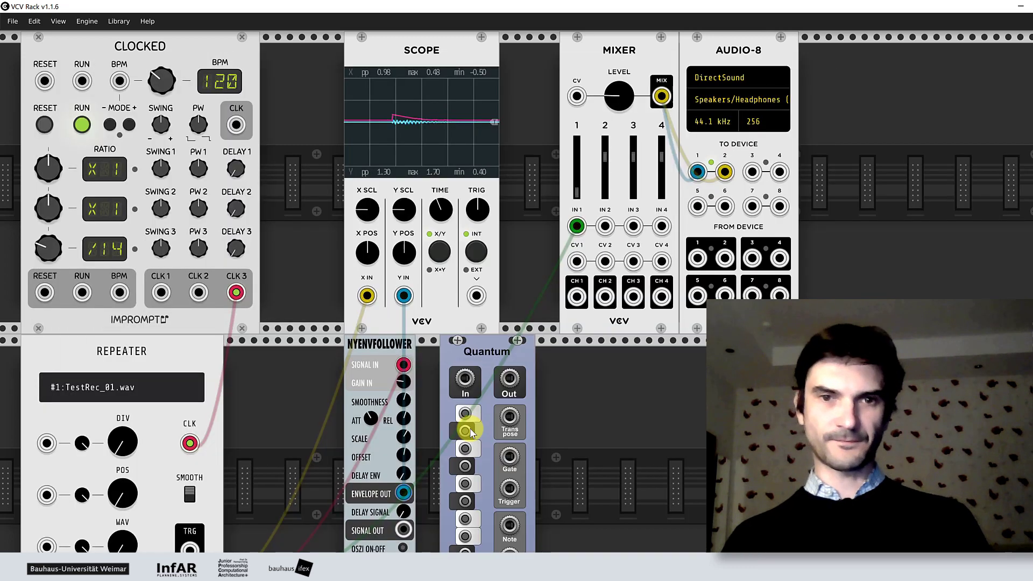
pyautogui.scroll(-1, 564, 434)
pyautogui.scroll(-1, 564, 433)
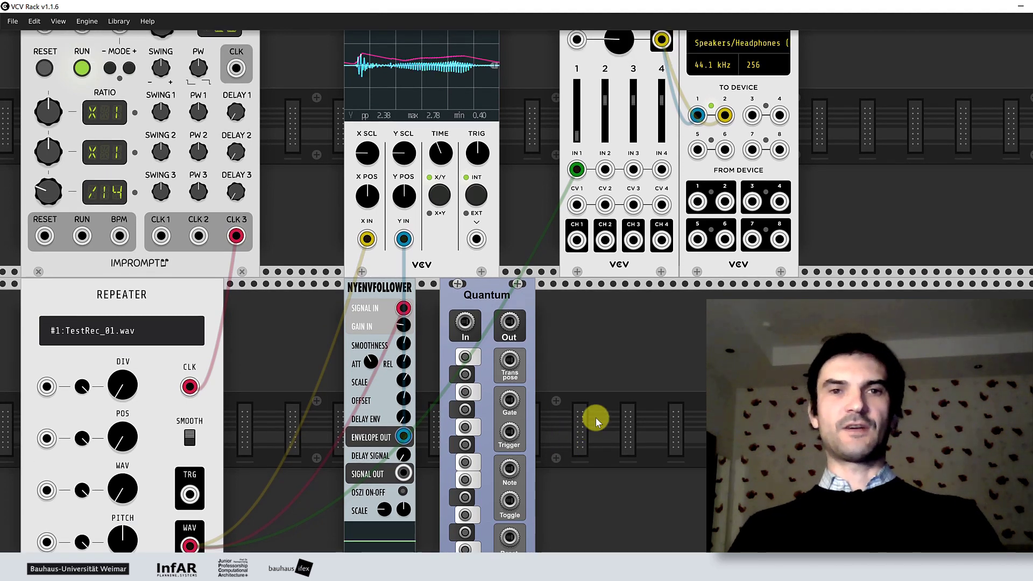
pyautogui.scroll(-1, 595, 417)
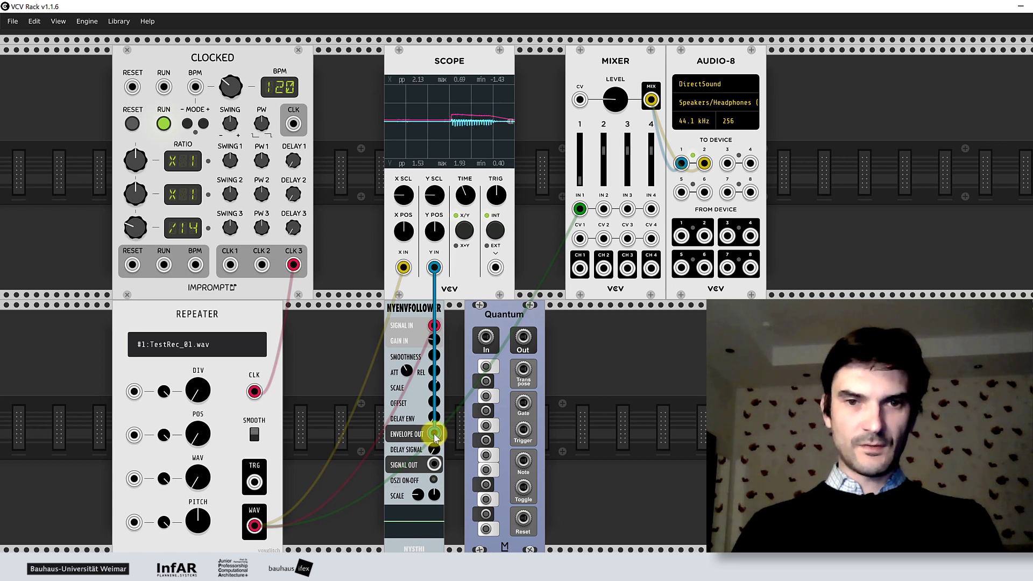
# Patch the envelope follower's ENVELOPE OUT to Quantum's In and enable Quantum's third, fifth, seventh and tenth notes from the top.
pyautogui.moveTo(434, 434); pyautogui.dragTo(485, 336)
pyautogui.moveTo(434, 433); pyautogui.dragTo(486, 337)
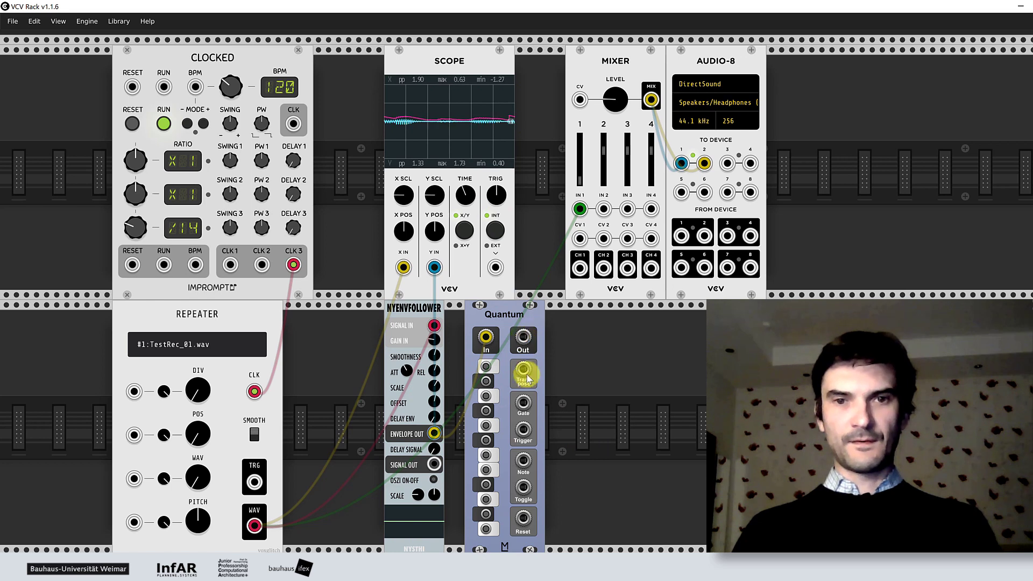
pyautogui.click(486, 396)
pyautogui.click(485, 425)
pyautogui.click(486, 455)
pyautogui.click(487, 500)
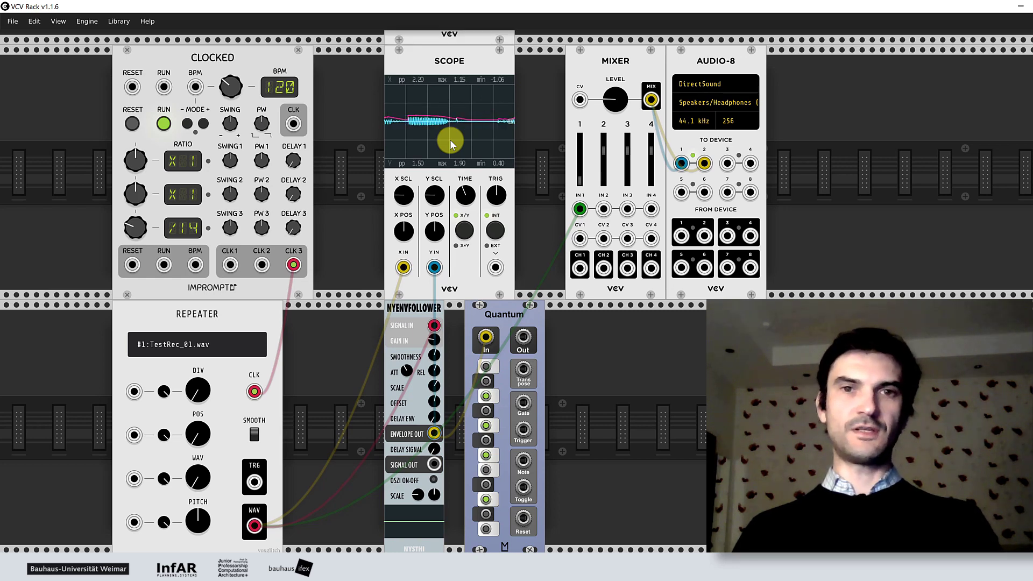
# Move the duplicate Scope down to the Repeater's row, close beside Quantum and aligned under the Mixer.
pyautogui.scroll(3, 451, 136)
pyautogui.moveTo(461, 92); pyautogui.dragTo(672, 517)
pyautogui.rightClick(643, 455)
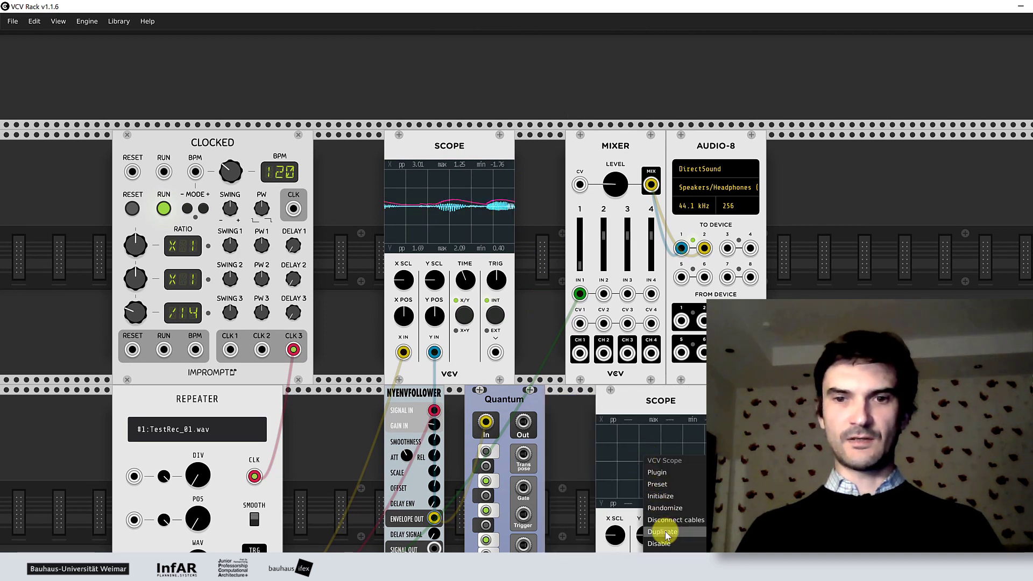
pyautogui.click(633, 399)
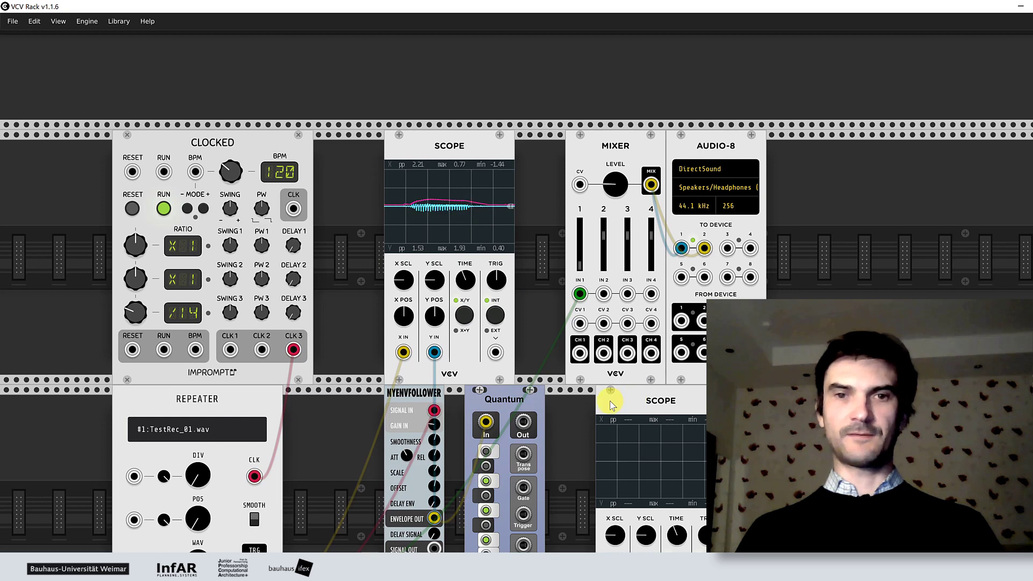
pyautogui.moveTo(632, 402); pyautogui.dragTo(599, 401)
pyautogui.scroll(-2, 637, 413)
pyautogui.scroll(-1, 636, 409)
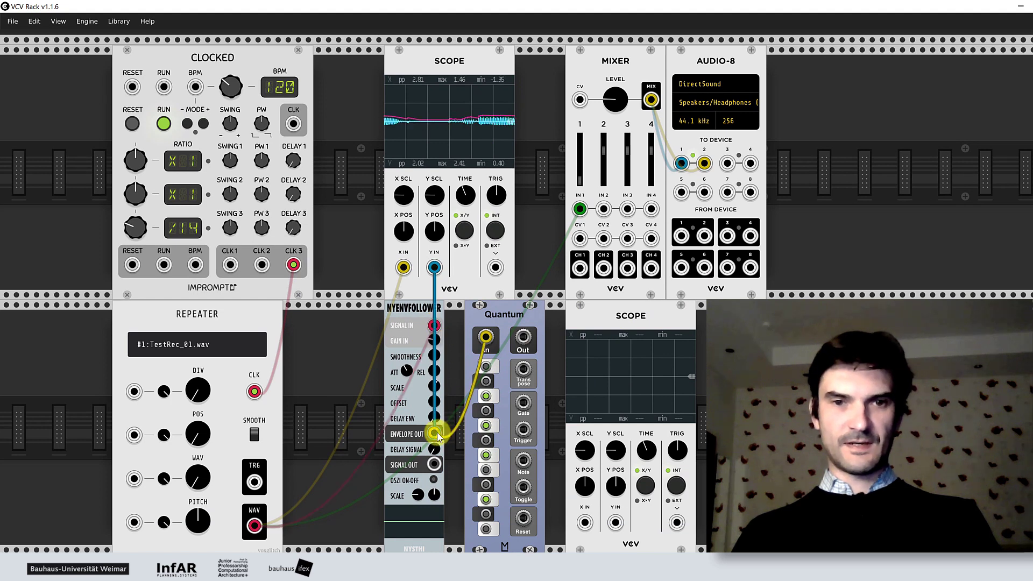
# Patch ENVELOPE OUT to the second Scope's Y IN and Quantum's Out to its X IN, then shift that Scope away from Quantum.
pyautogui.moveTo(436, 434)
pyautogui.mouseDown()
pyautogui.moveTo(519, 530)
pyautogui.moveTo(585, 525)
pyautogui.mouseUp()
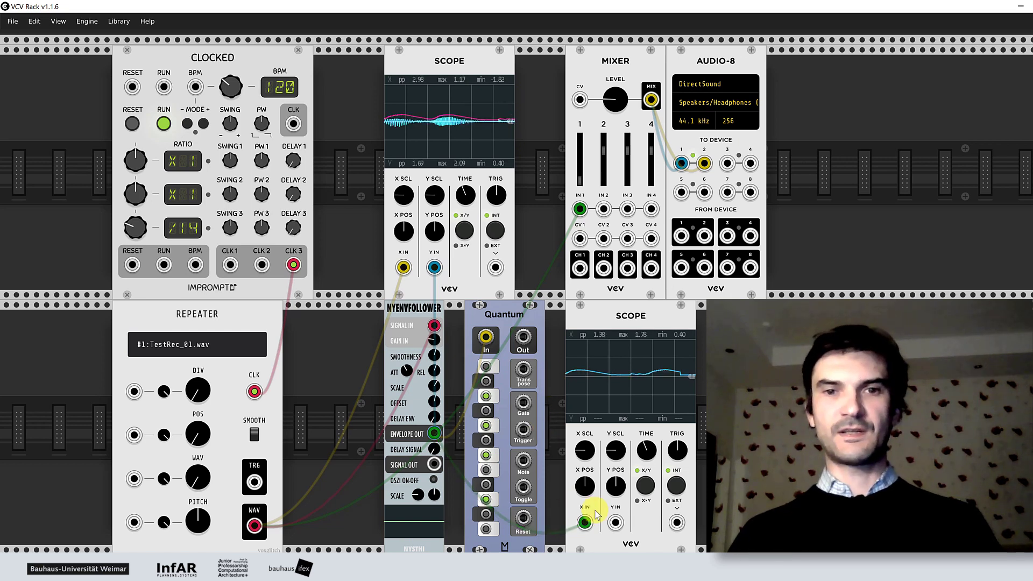
pyautogui.moveTo(585, 522); pyautogui.dragTo(617, 522)
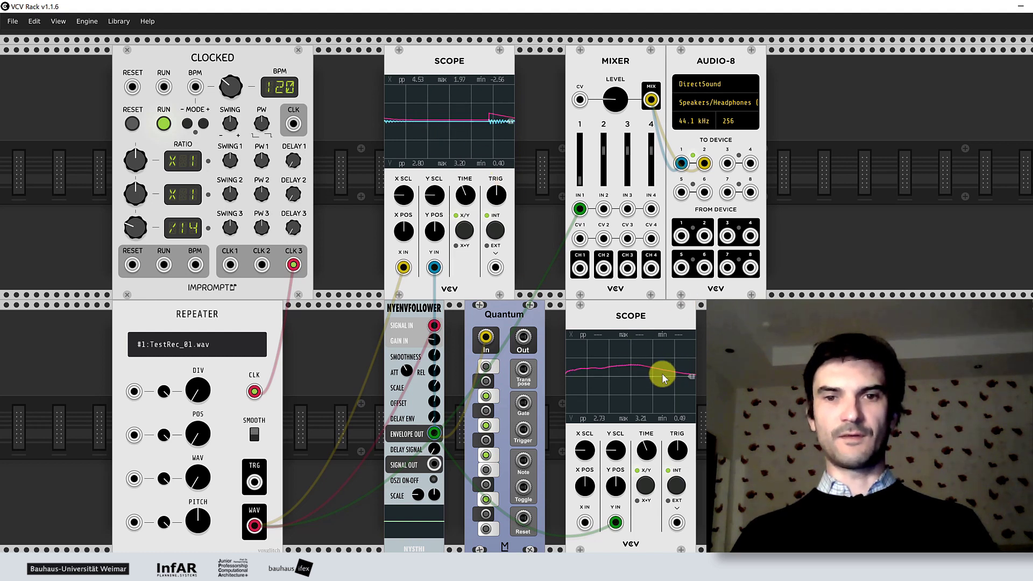
pyautogui.moveTo(523, 337)
pyautogui.mouseDown()
pyautogui.moveTo(580, 447)
pyautogui.moveTo(585, 521)
pyautogui.mouseUp()
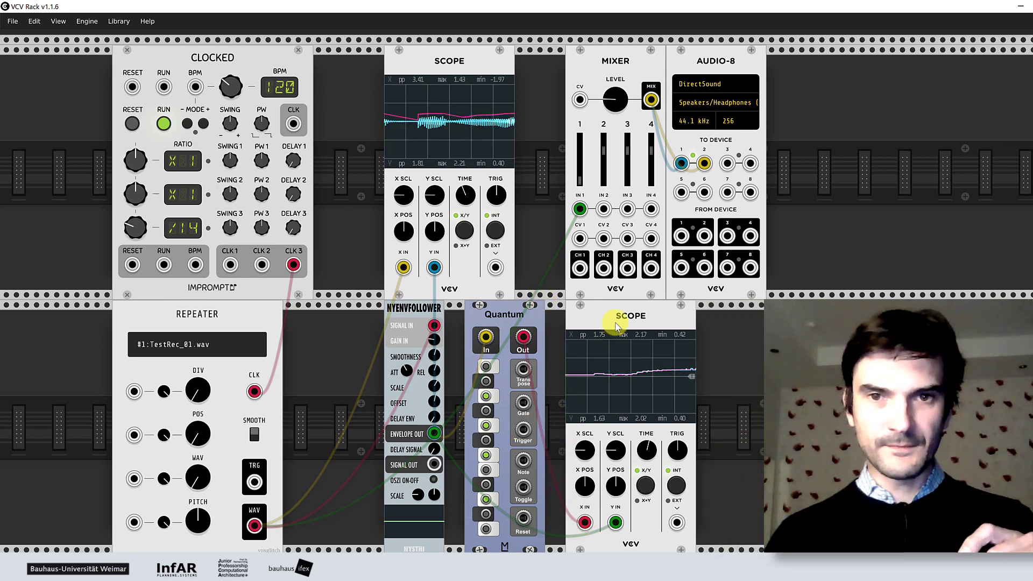
pyautogui.moveTo(614, 324); pyautogui.dragTo(651, 318)
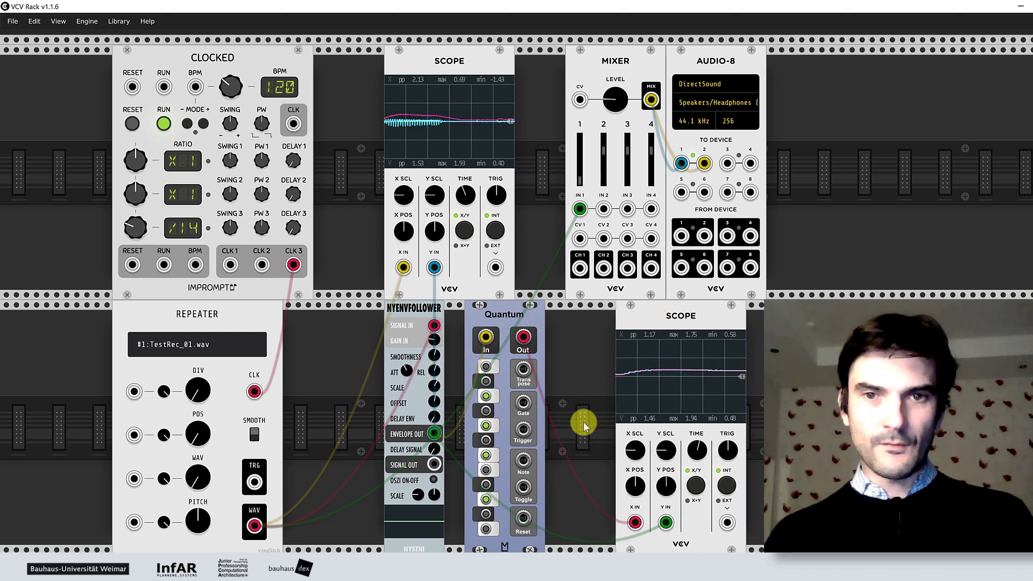
pyautogui.moveTo(660, 304); pyautogui.dragTo(676, 307)
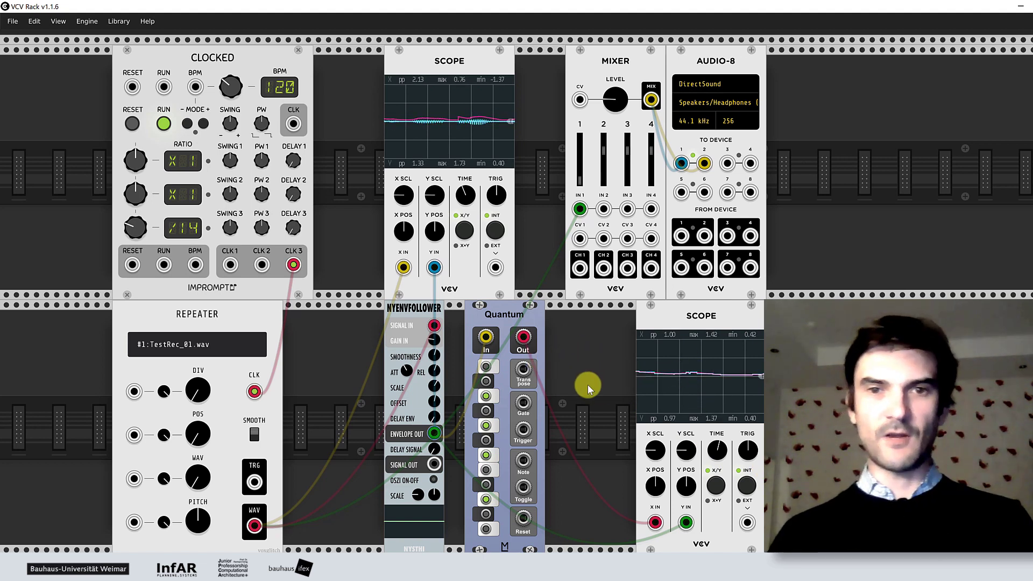
# Add Bogaudio's Offset module from the Attenuator tag beside Quantum and route Quantum's Out through it to the second Scope's X IN.
pyautogui.rightClick(582, 430)
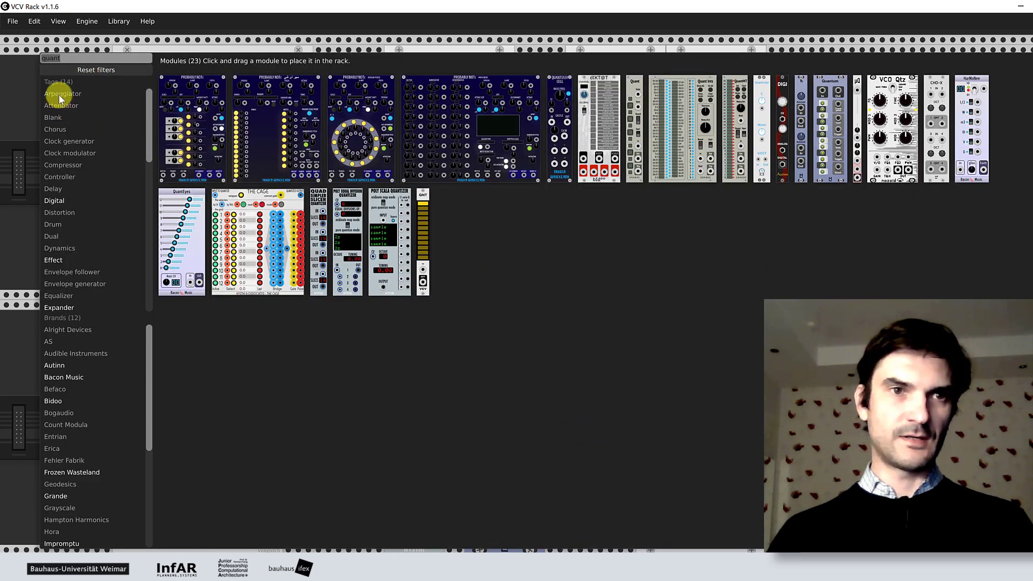
pyautogui.click(94, 69)
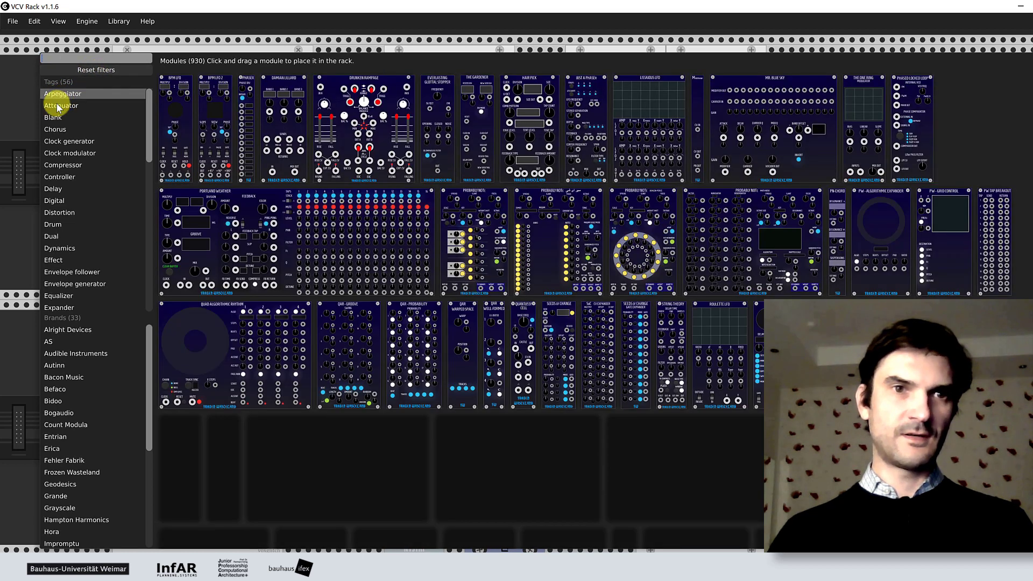
pyautogui.click(59, 106)
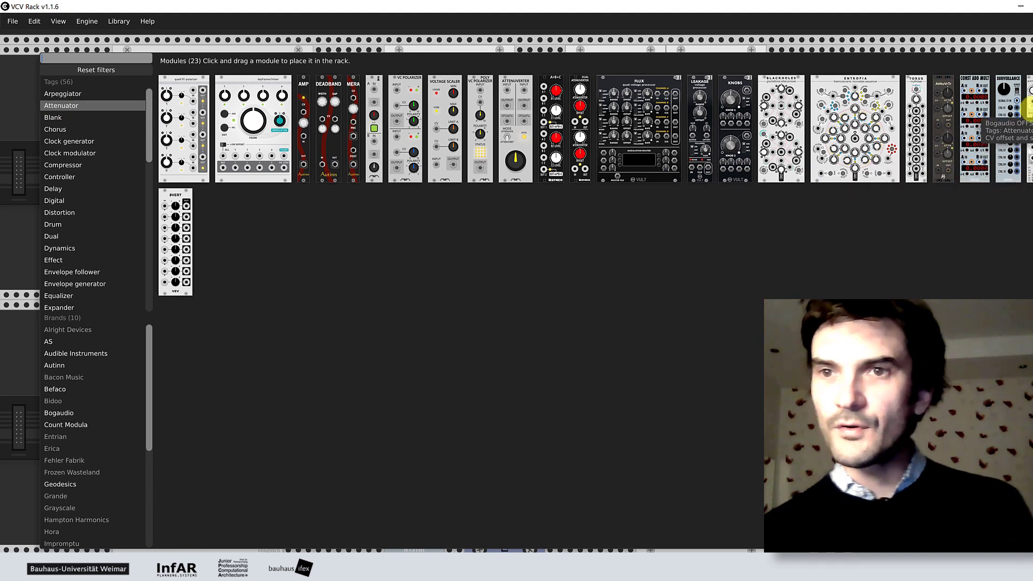
pyautogui.click(1027, 103)
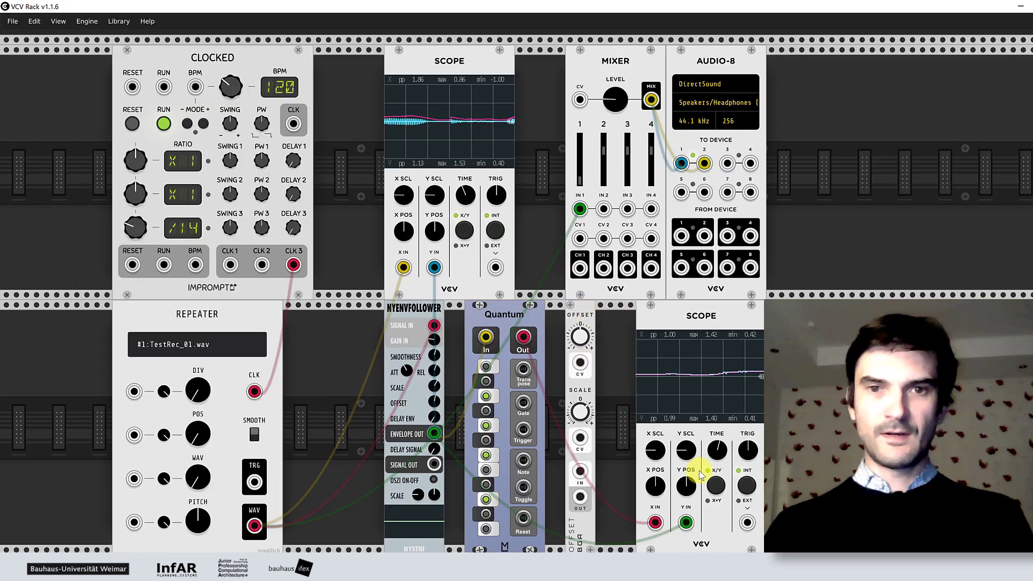
pyautogui.moveTo(655, 522); pyautogui.dragTo(580, 473)
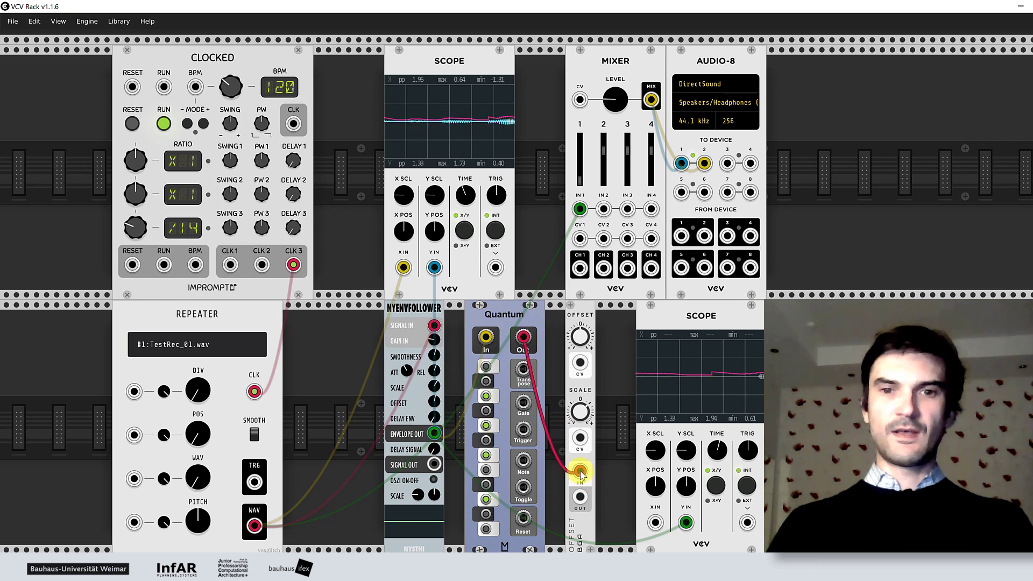
pyautogui.moveTo(579, 498); pyautogui.dragTo(655, 521)
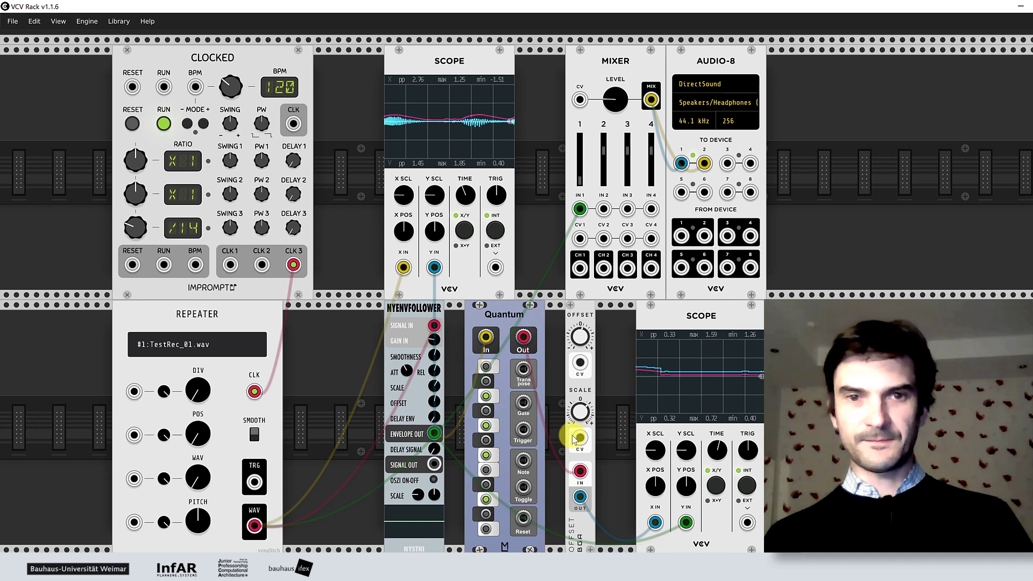
# Change Quantum's enabled notes to the first, fifth and tenth from the top, and raise the Offset module's SCALE.
pyautogui.click(486, 395)
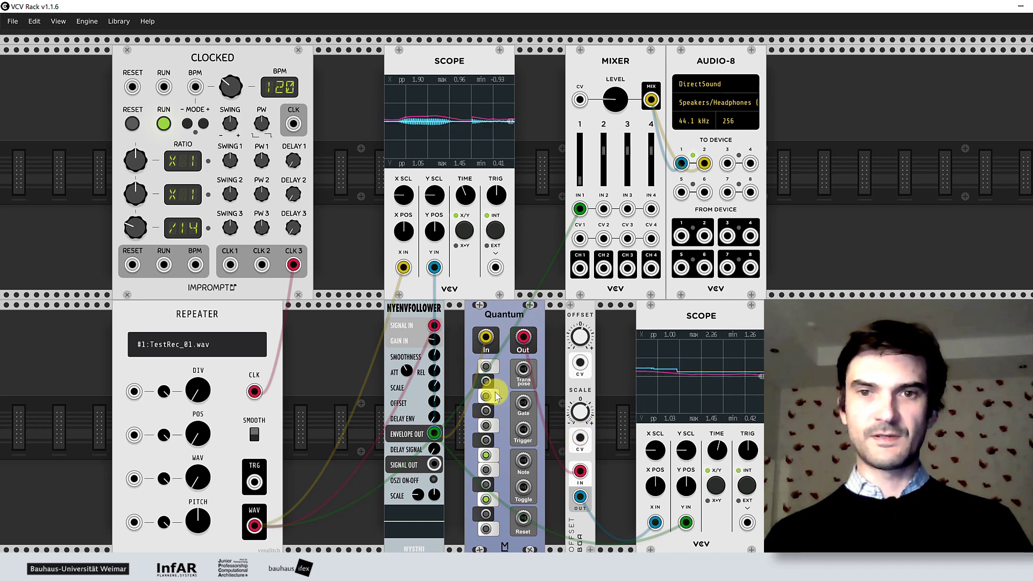
pyautogui.click(485, 455)
pyautogui.click(486, 426)
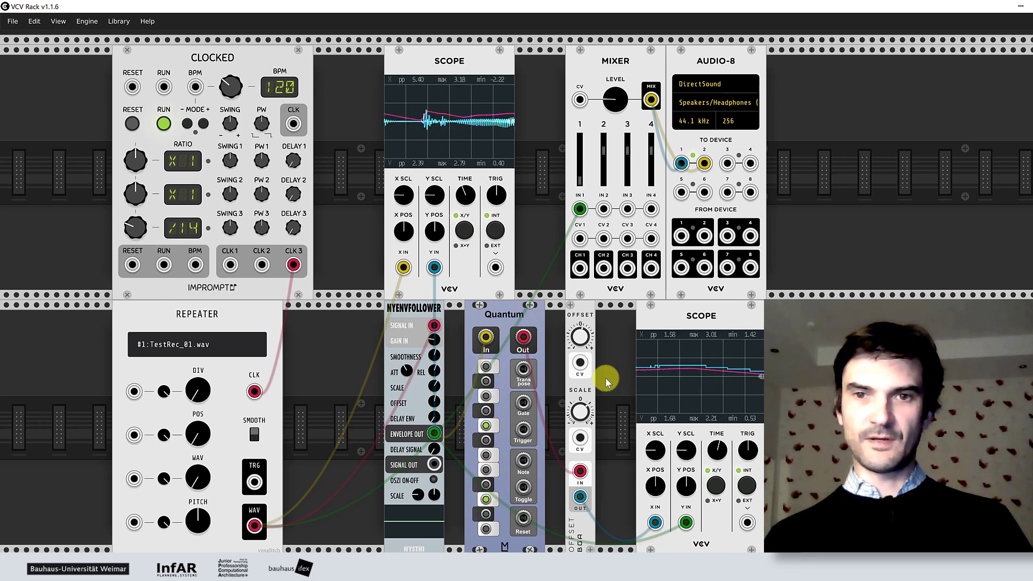
pyautogui.click(486, 368)
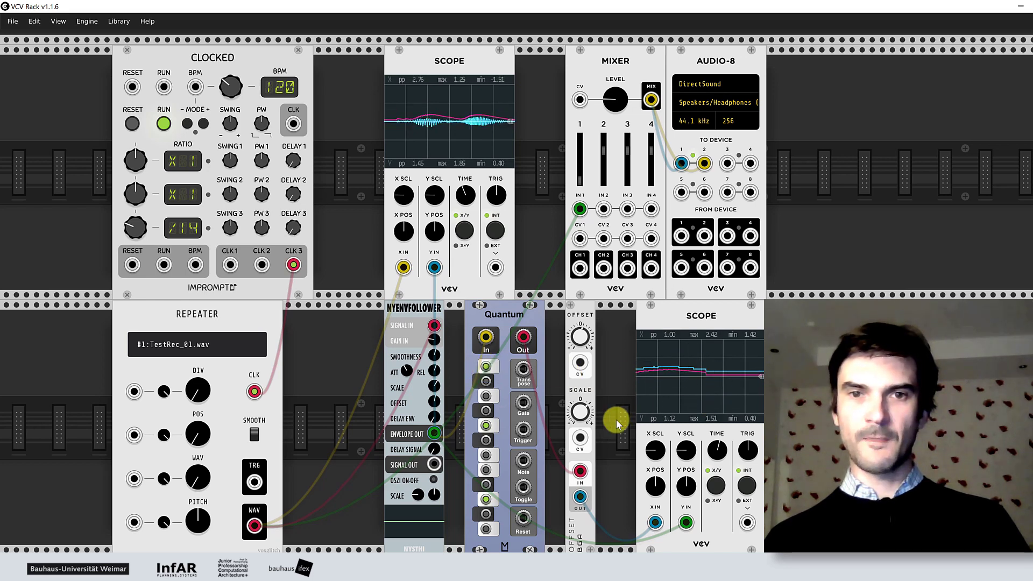
pyautogui.moveTo(579, 413); pyautogui.dragTo(579, 404)
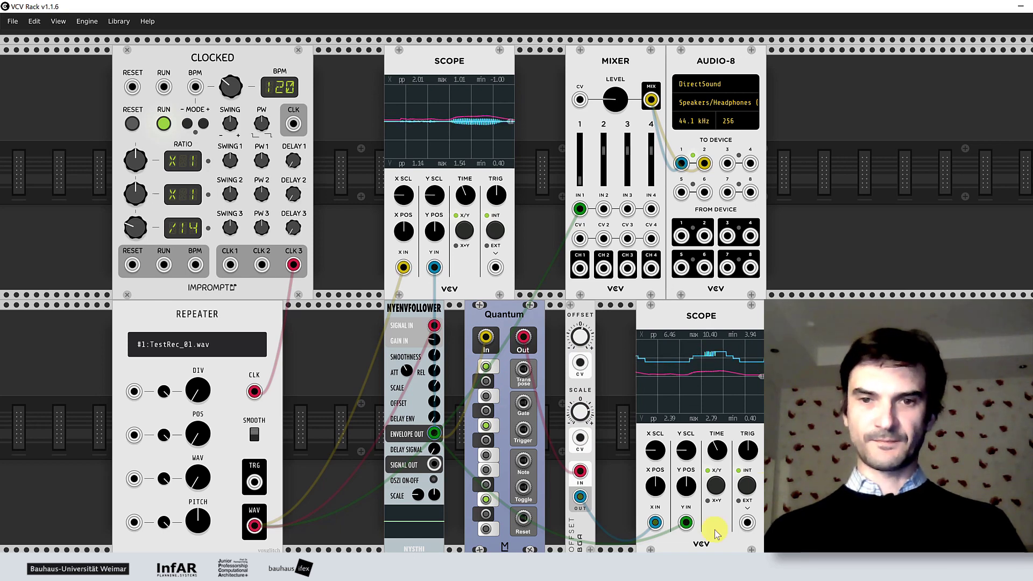
# Add Voxglitch's Wav Bank module from the Sampler tag and place it a short distance beside the second Scope.
pyautogui.hscroll(3, 538, 297)
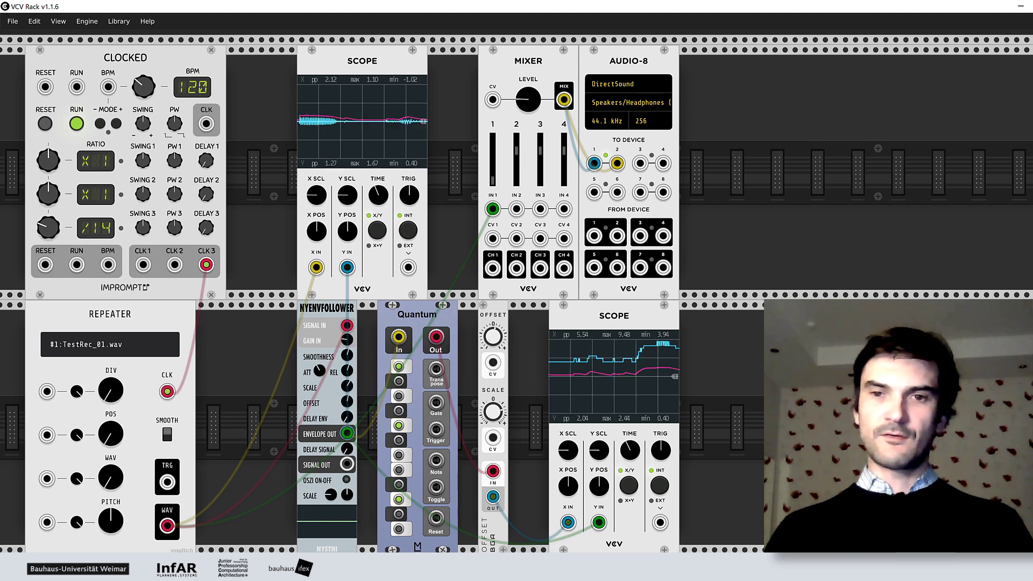
pyautogui.press('Return')
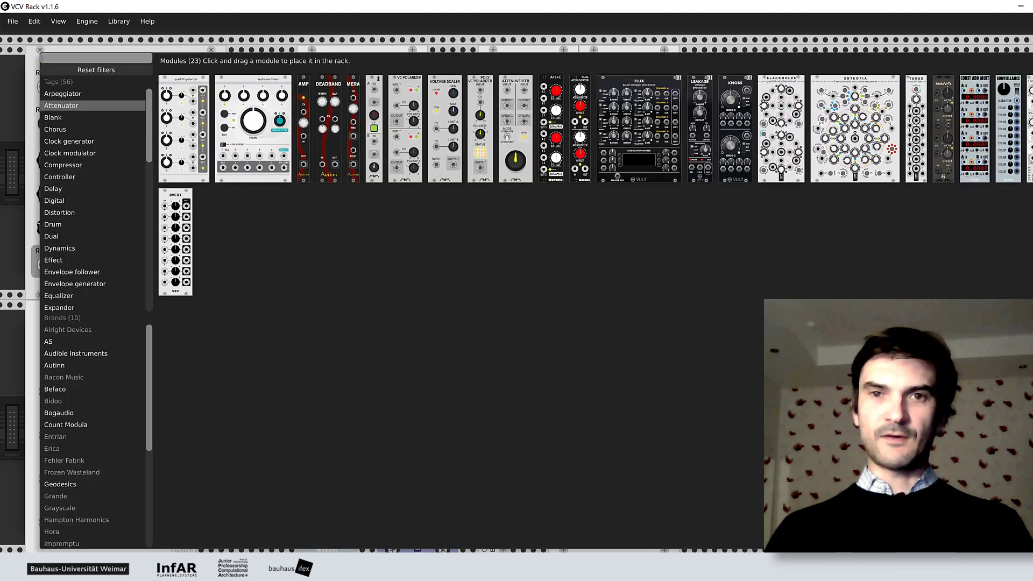
pyautogui.click(84, 70)
pyautogui.scroll(-4, 89, 236)
pyautogui.scroll(-5, 86, 237)
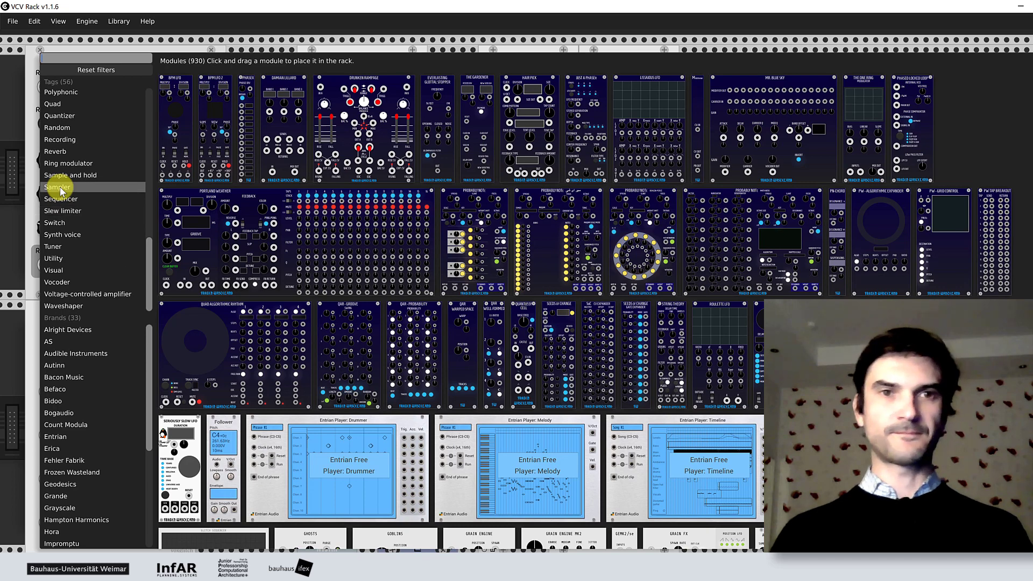
pyautogui.click(60, 187)
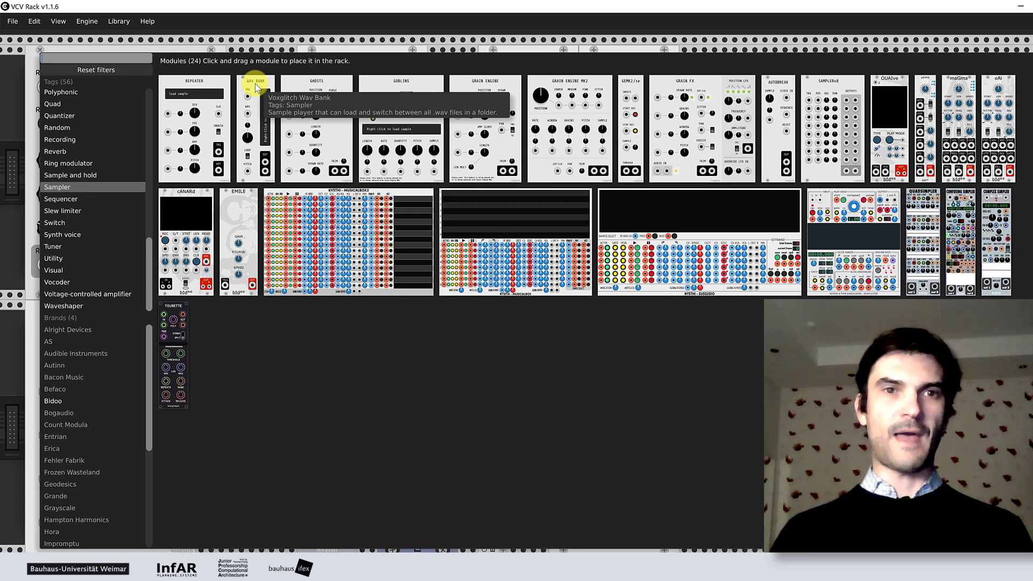
pyautogui.press('Escape')
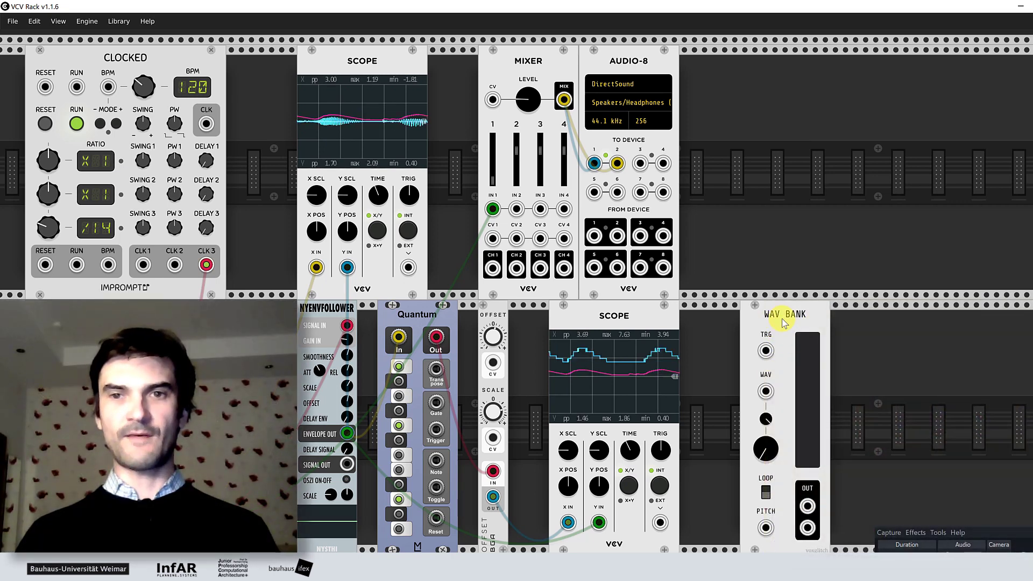
pyautogui.moveTo(776, 317); pyautogui.dragTo(766, 321)
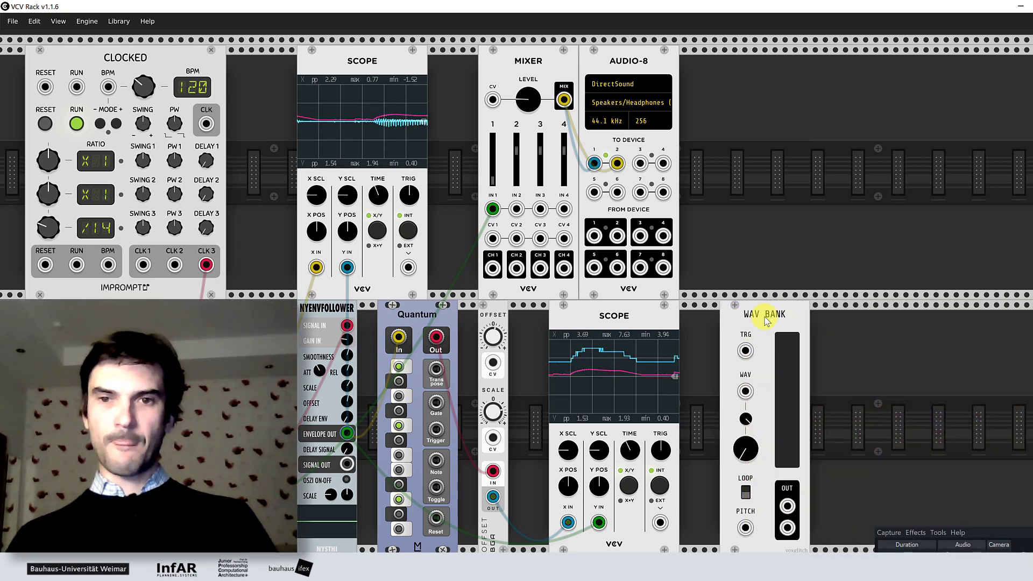
# Load the TestSamples folder on the Desktop as Wav Bank's directory of WAV files.
pyautogui.rightClick(763, 467)
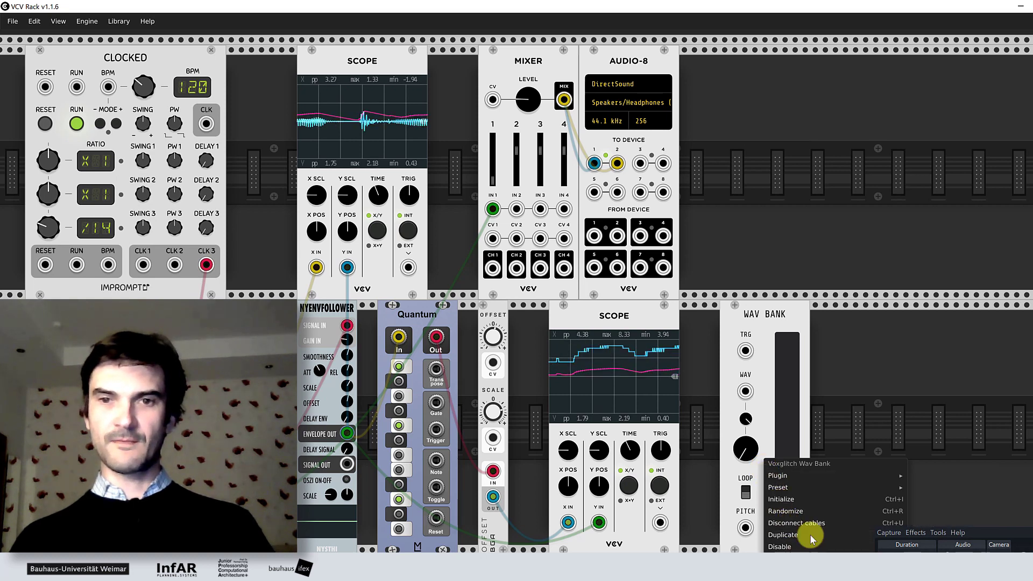
pyautogui.click(765, 369)
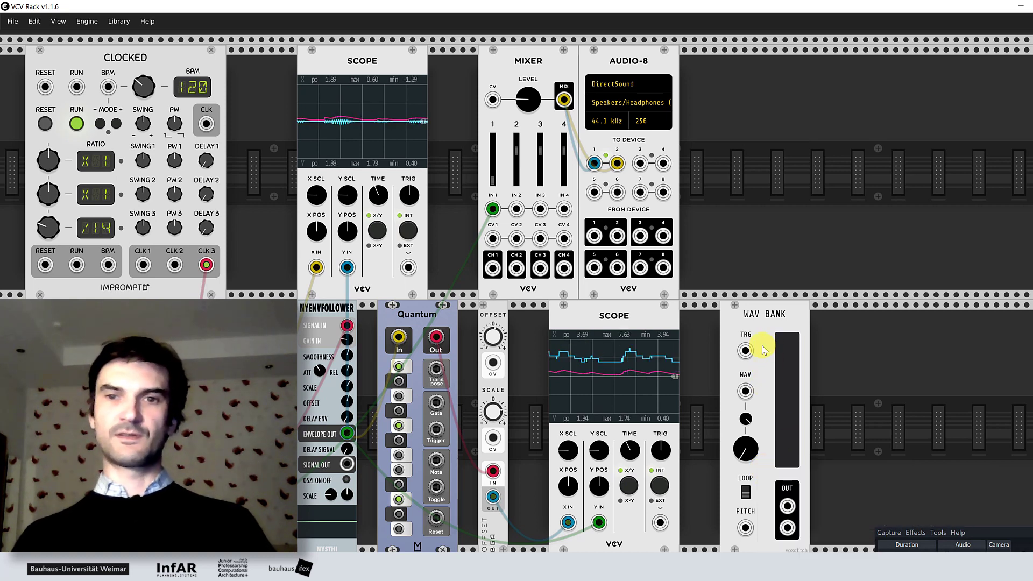
pyautogui.rightClick(763, 349)
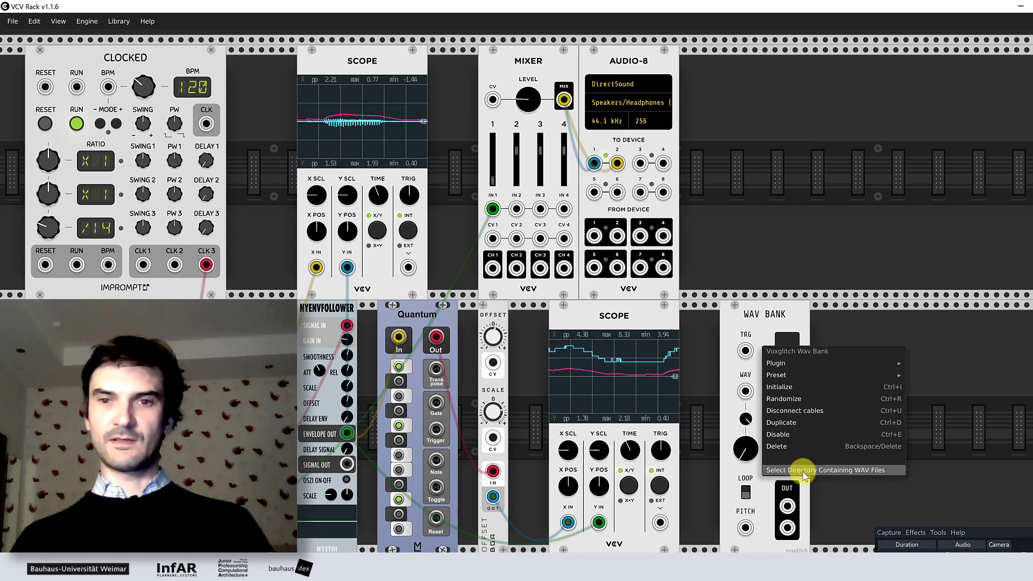
pyautogui.click(863, 470)
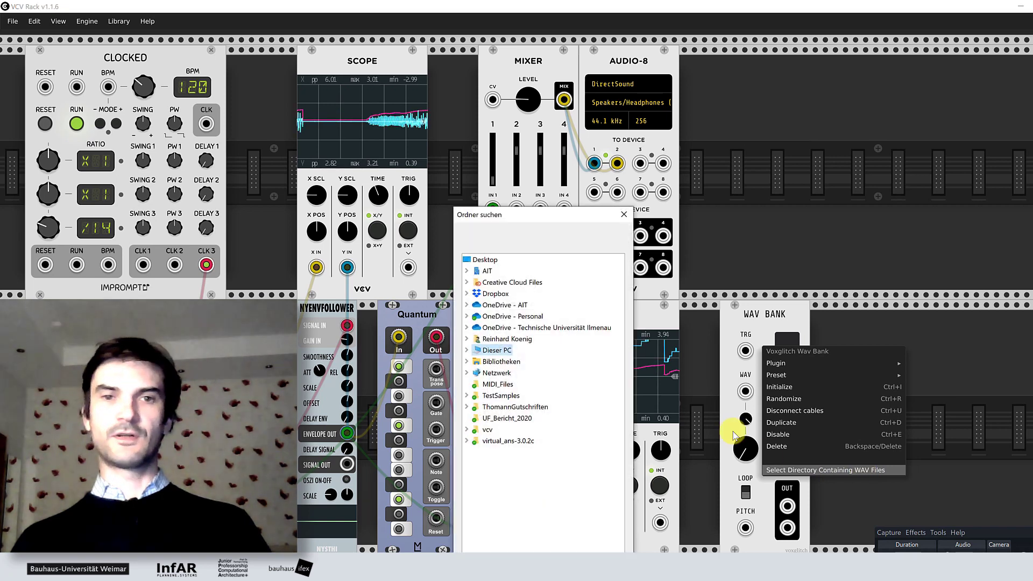
pyautogui.moveTo(549, 216); pyautogui.dragTo(484, 74)
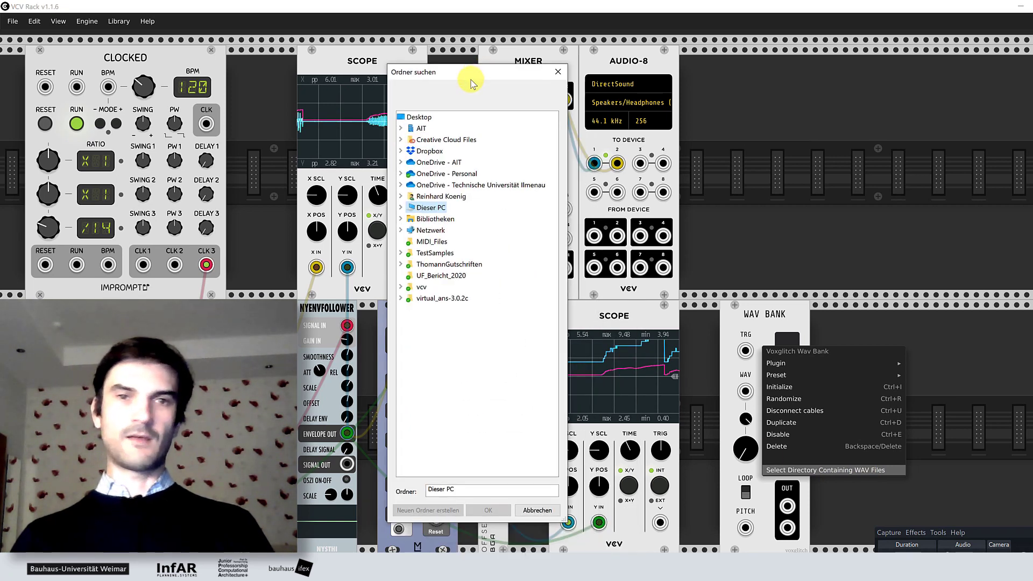
pyautogui.click(400, 207)
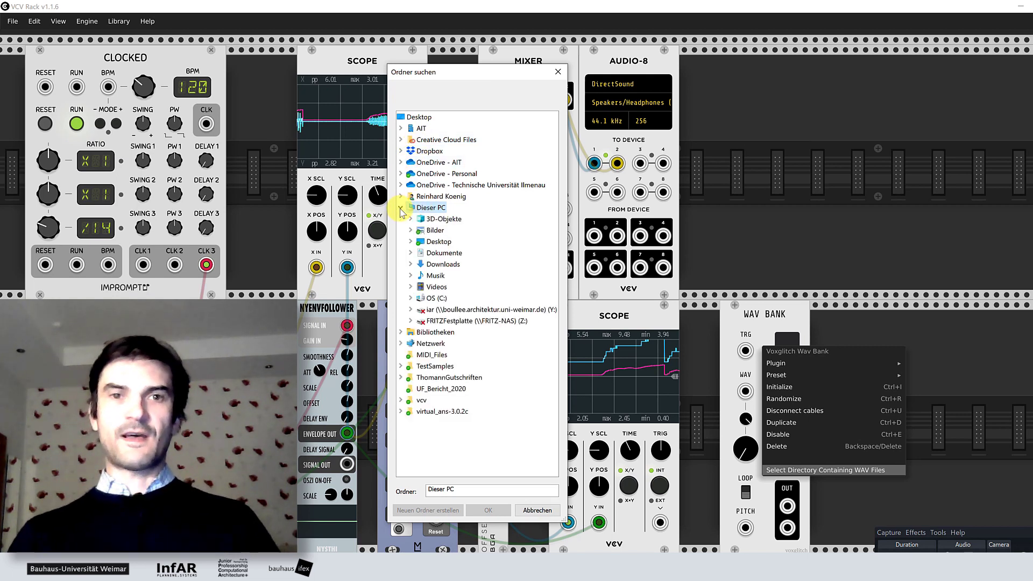
pyautogui.doubleClick(438, 242)
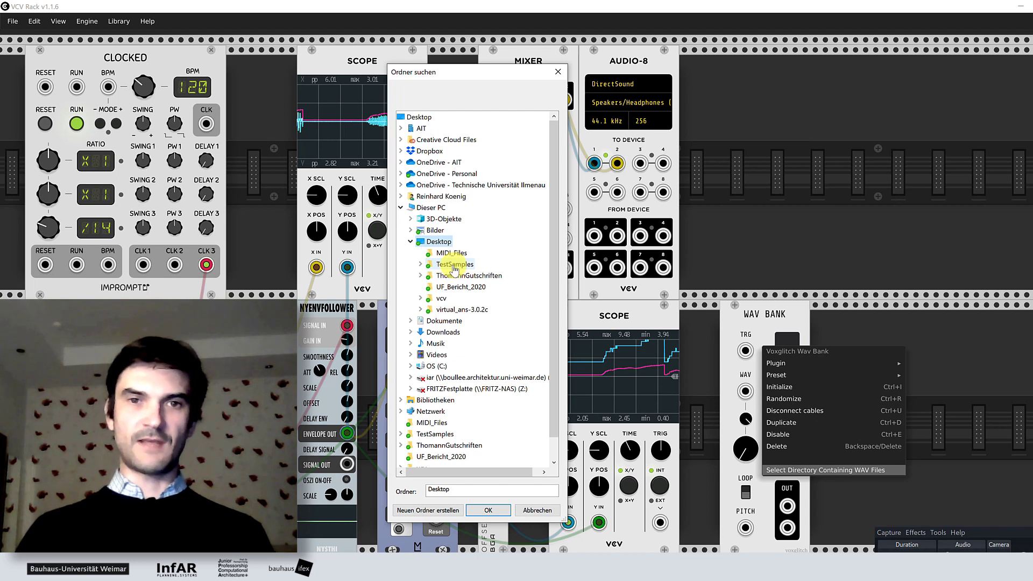
pyautogui.click(454, 265)
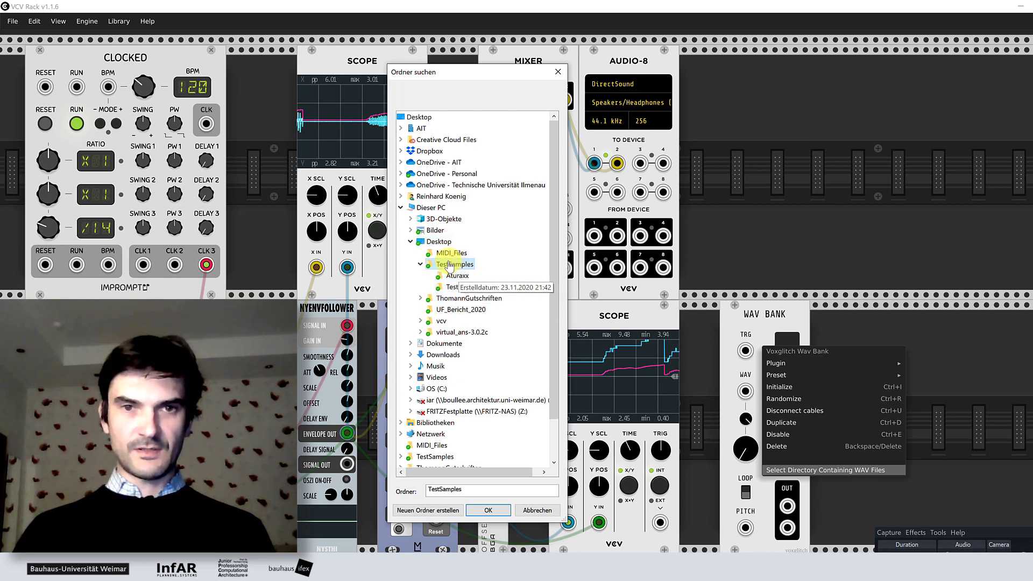
pyautogui.click(491, 510)
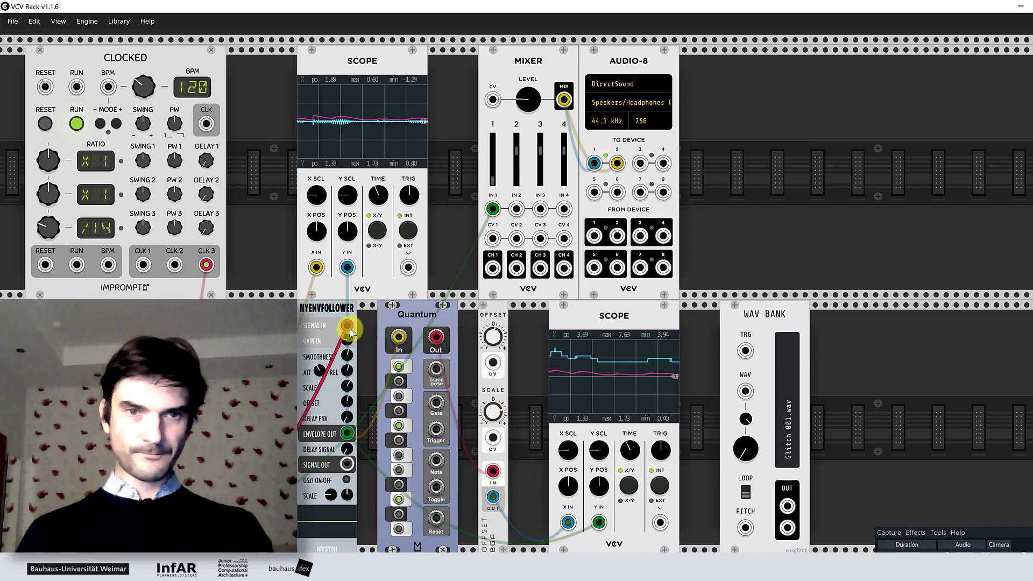
# Patch Clocked's CLK 2 to Wav Bank's TRG and Wav Bank's upper OUT to the Mixer's IN 2.
pyautogui.moveTo(173, 263); pyautogui.dragTo(745, 350)
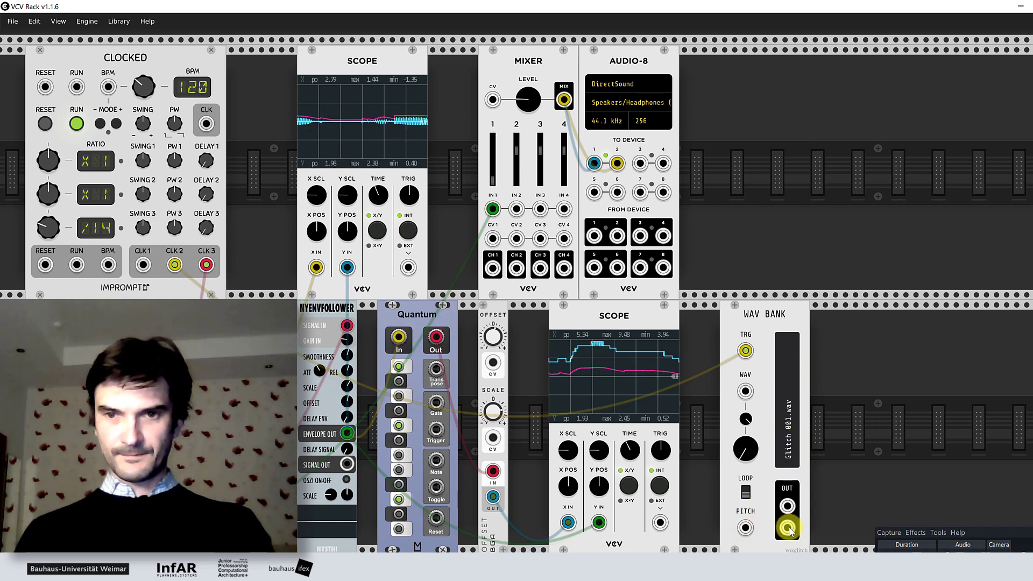
pyautogui.moveTo(786, 506); pyautogui.dragTo(519, 209)
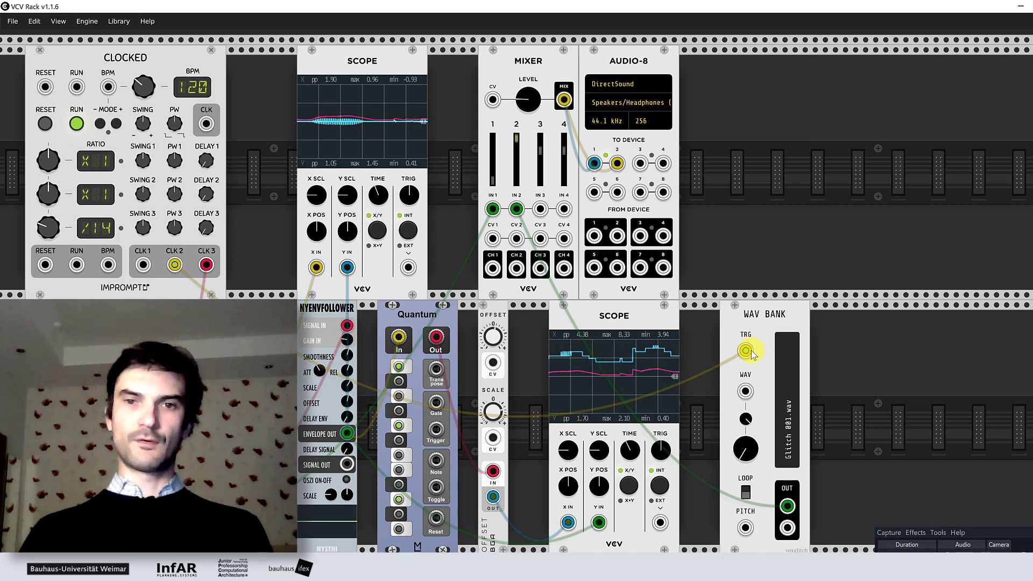
pyautogui.moveTo(745, 350); pyautogui.dragTo(651, 357)
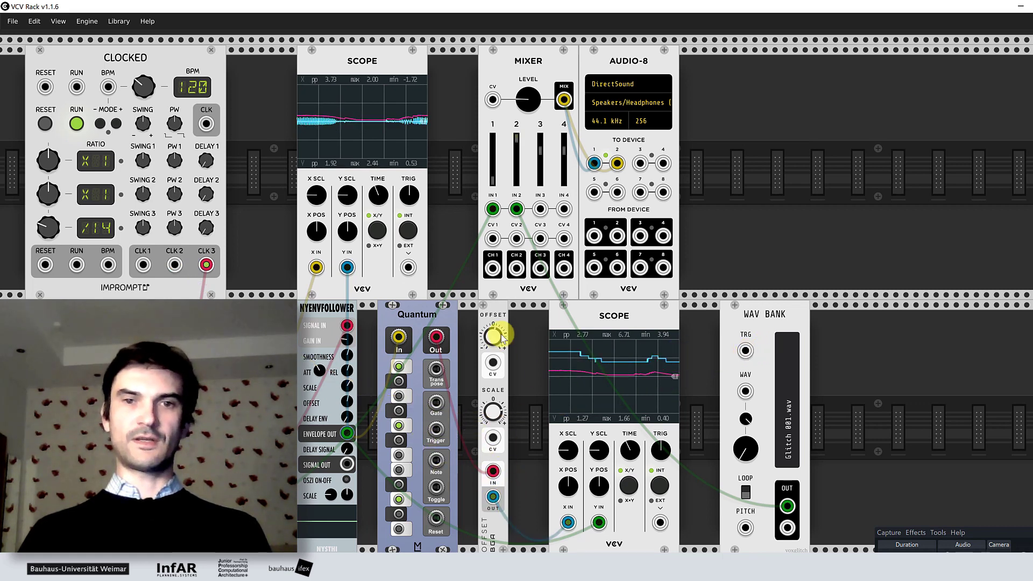
pyautogui.moveTo(495, 496); pyautogui.dragTo(745, 391)
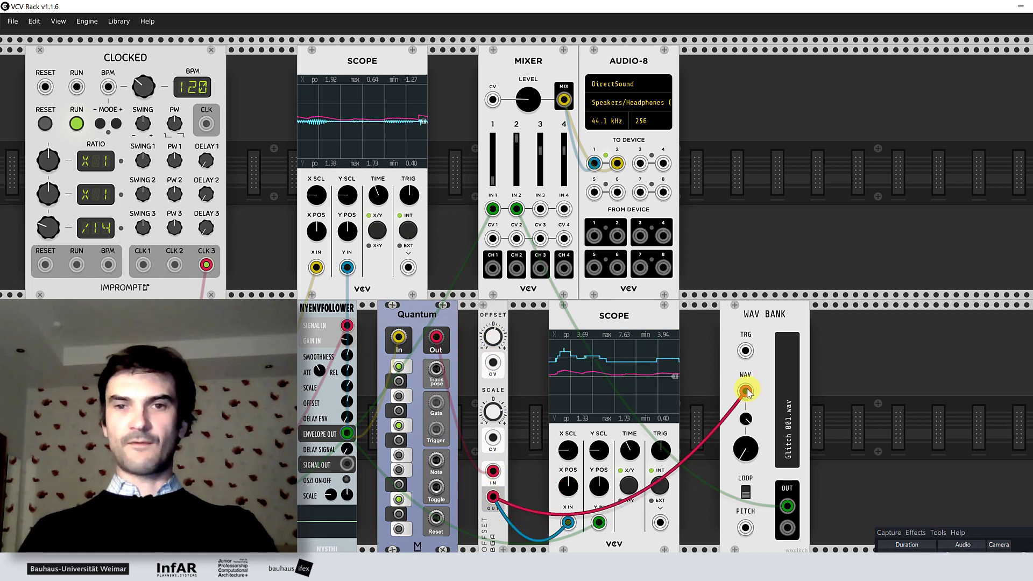
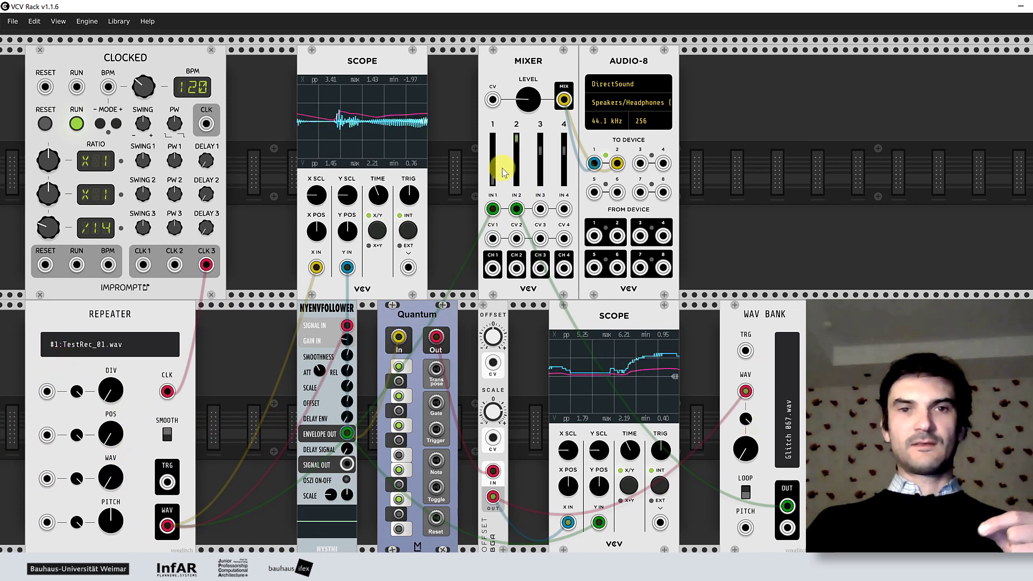
pyautogui.moveTo(492, 179); pyautogui.dragTo(492, 177)
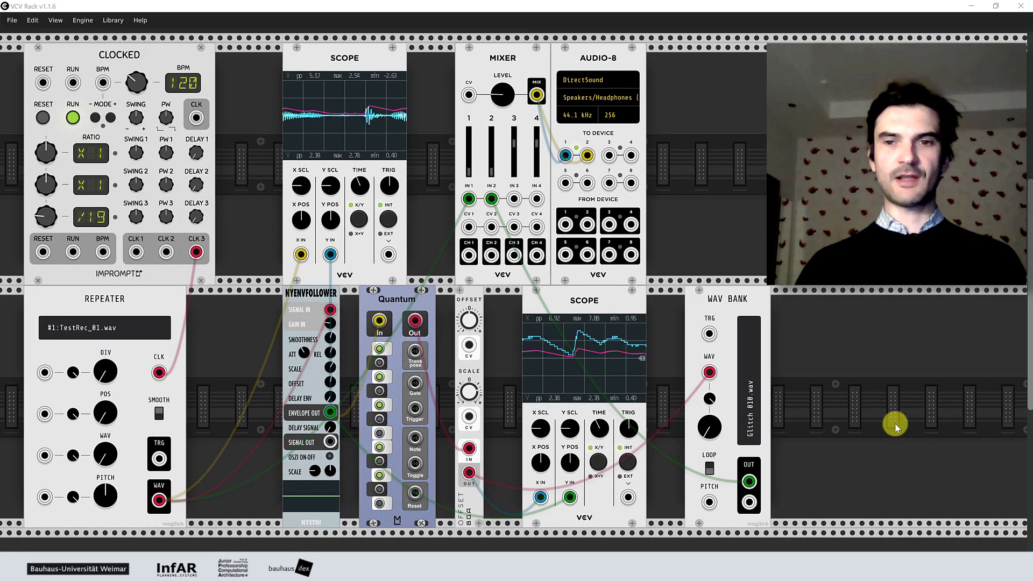
# Add Audible Instruments' Macro Oscillator 2 from the Oscillator tag to the lower row beside Wav Bank.
pyautogui.rightClick(895, 405)
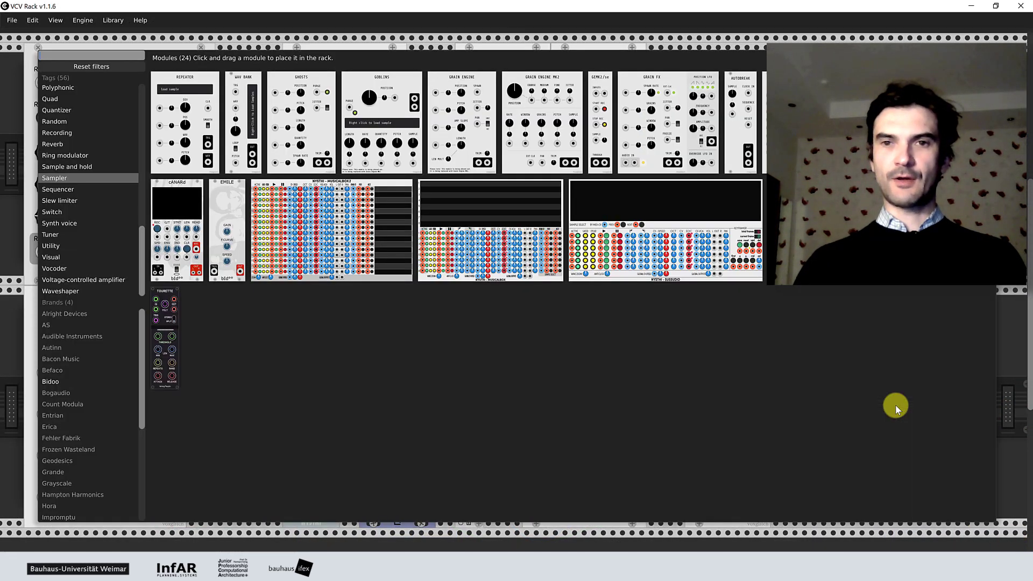
pyautogui.click(86, 67)
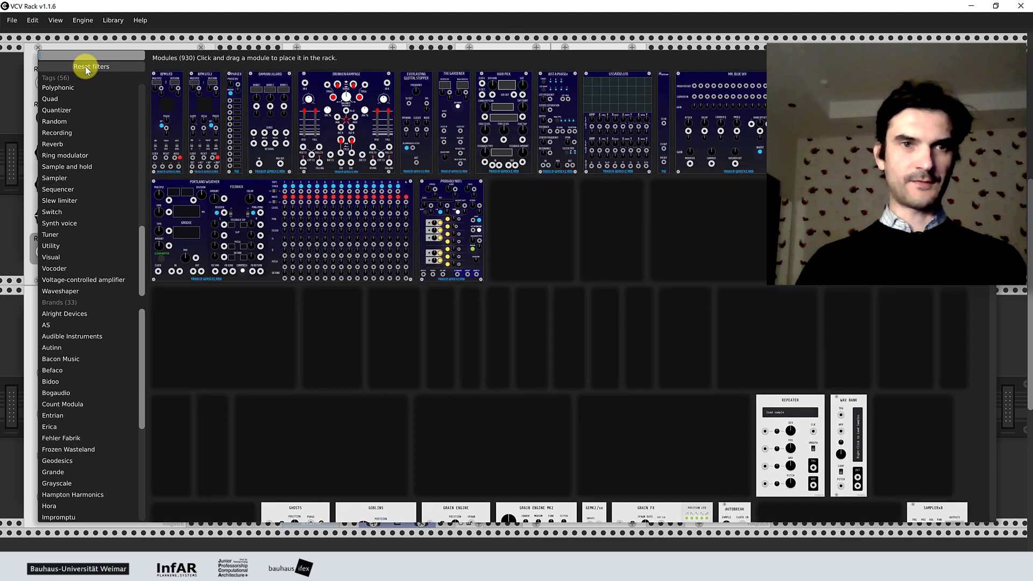
pyautogui.scroll(5, 88, 202)
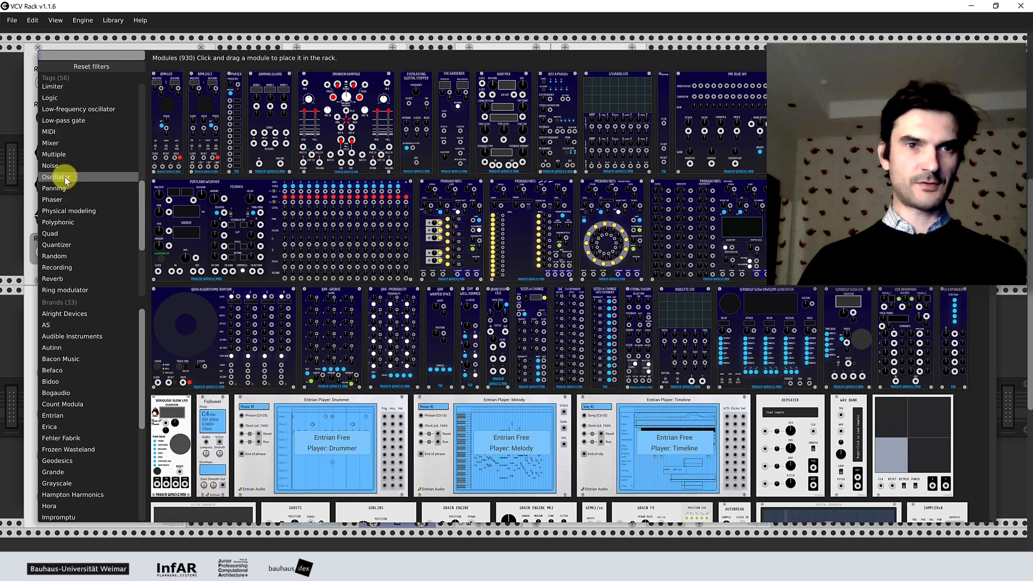
pyautogui.click(64, 177)
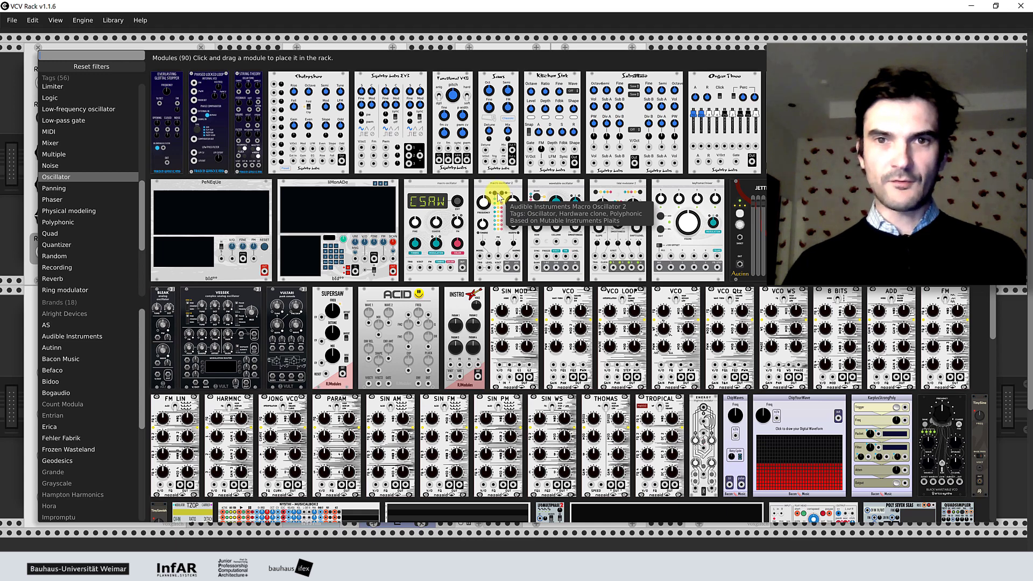
pyautogui.moveTo(495, 196); pyautogui.dragTo(907, 311)
pyautogui.click(886, 318)
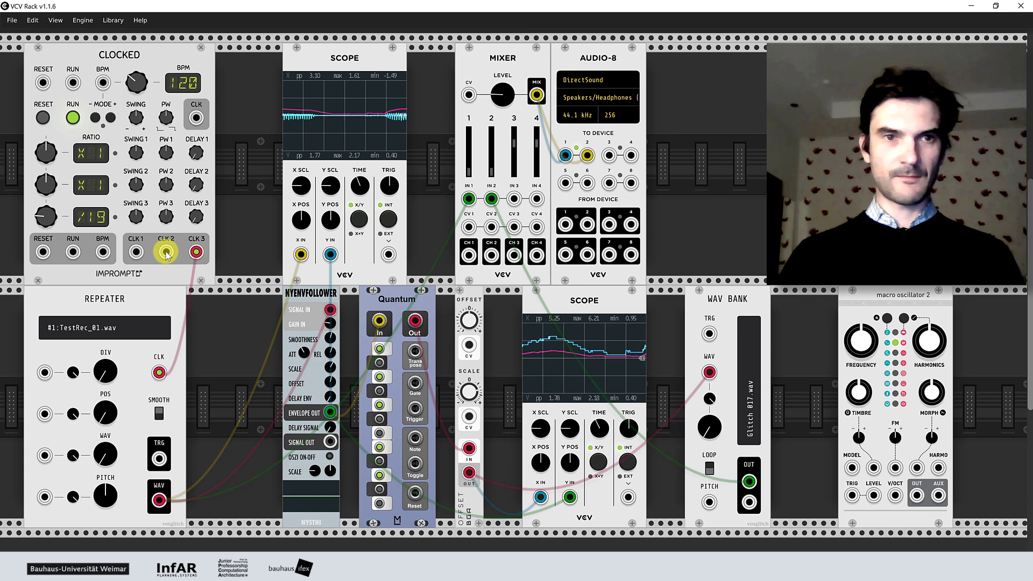
# Patch Clocked's CLK 2 to Macro Oscillator 2's TRIG and Quantum's Out to its V/OCT.
pyautogui.moveTo(167, 254); pyautogui.dragTo(851, 495)
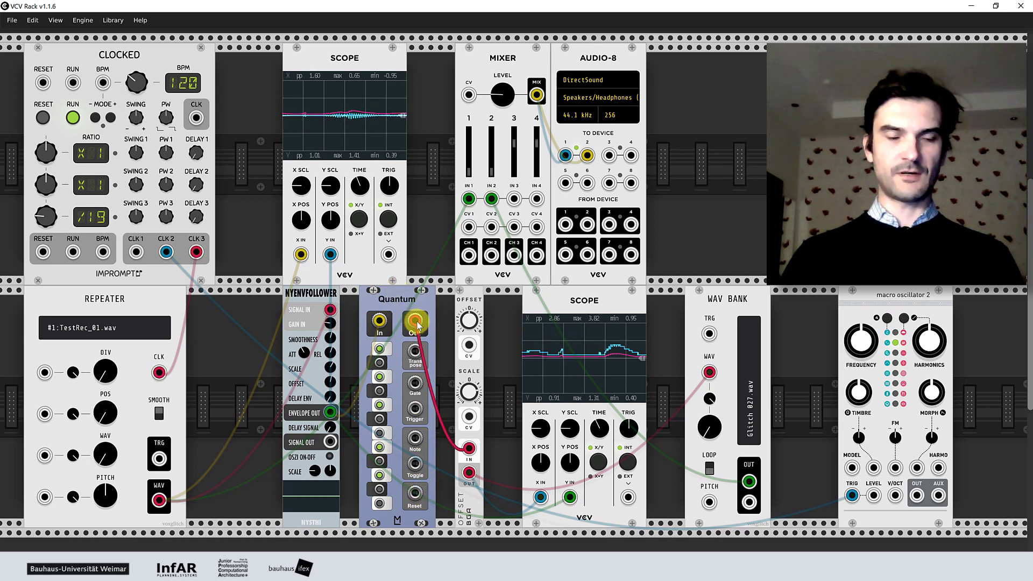
pyautogui.moveTo(417, 323); pyautogui.dragTo(895, 495)
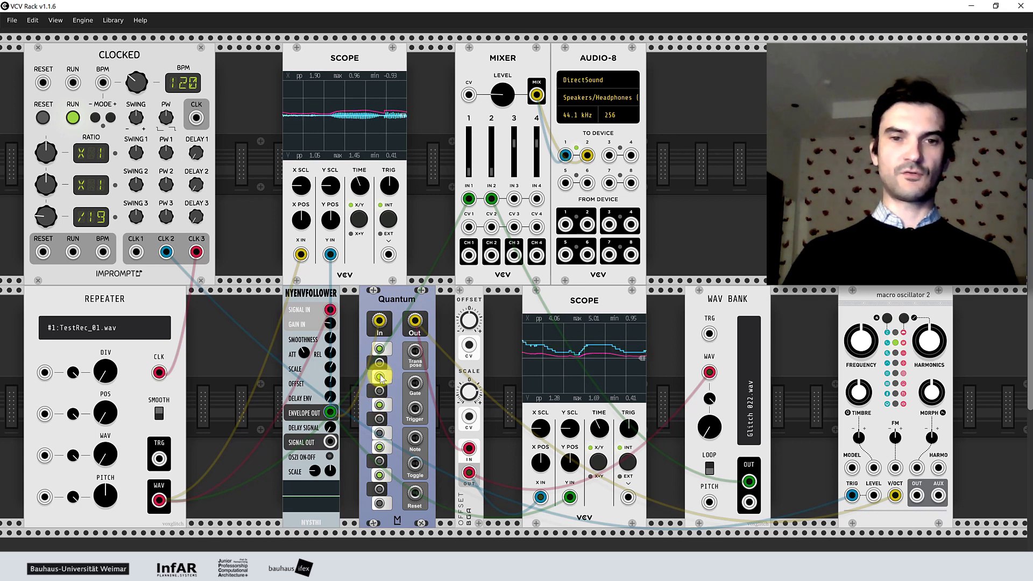
pyautogui.moveTo(873, 495); pyautogui.dragTo(853, 495)
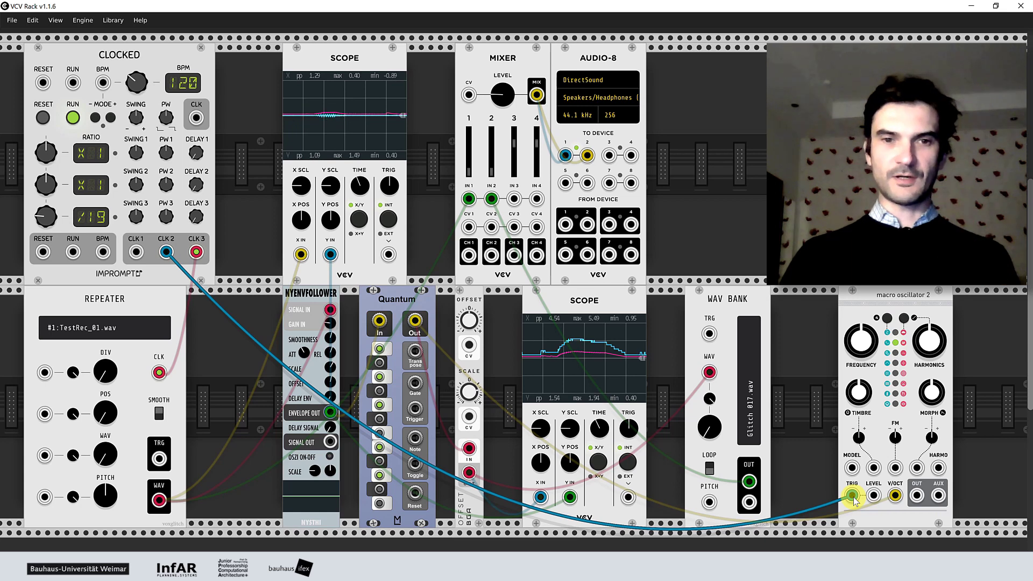
pyautogui.moveTo(853, 497); pyautogui.dragTo(379, 407)
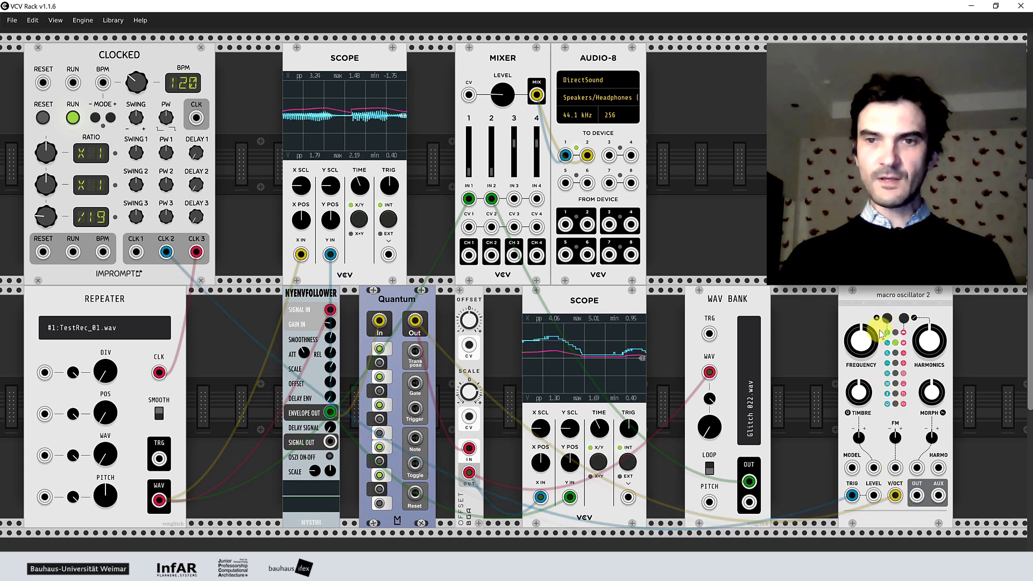
# Patch Macro Oscillator 2's OUT to the Mixer's IN 3 and switch the oscillator to the Chords model.
pyautogui.moveTo(916, 494); pyautogui.dragTo(514, 198)
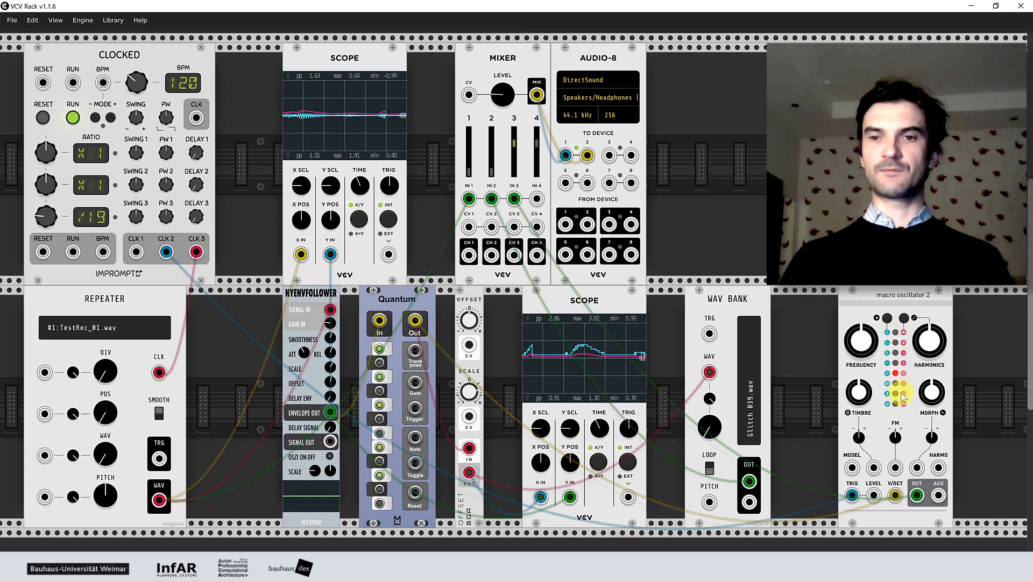
pyautogui.click(886, 319)
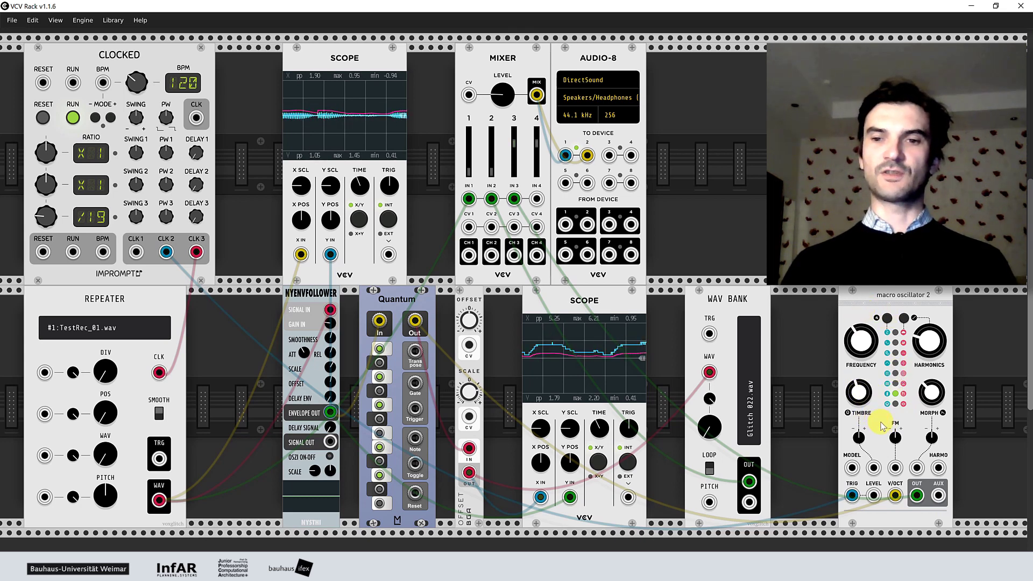
# Enable LPG response/decay editing on Macro Oscillator 2 and switch it back off.
pyautogui.rightClick(874, 419)
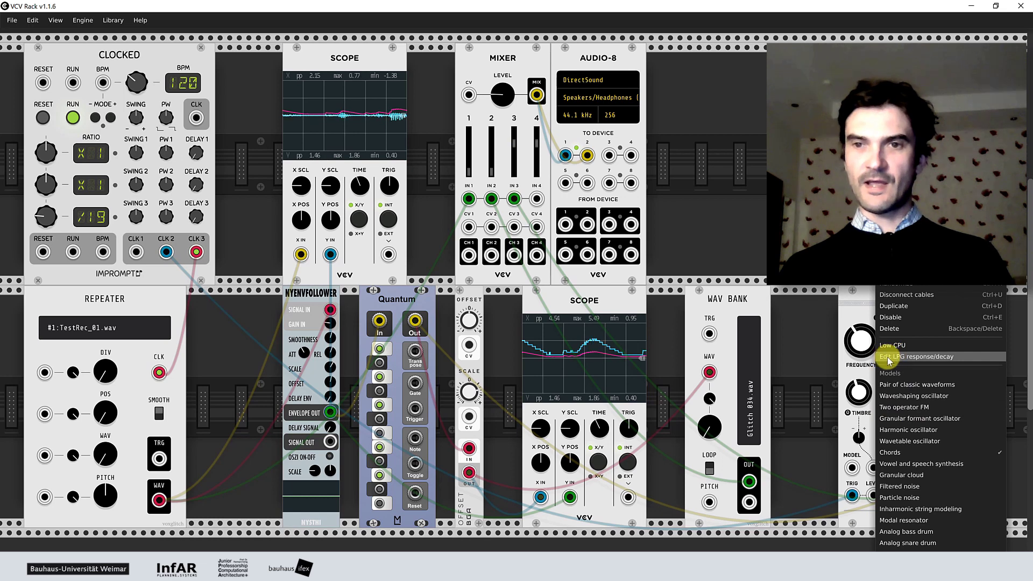
pyautogui.click(937, 359)
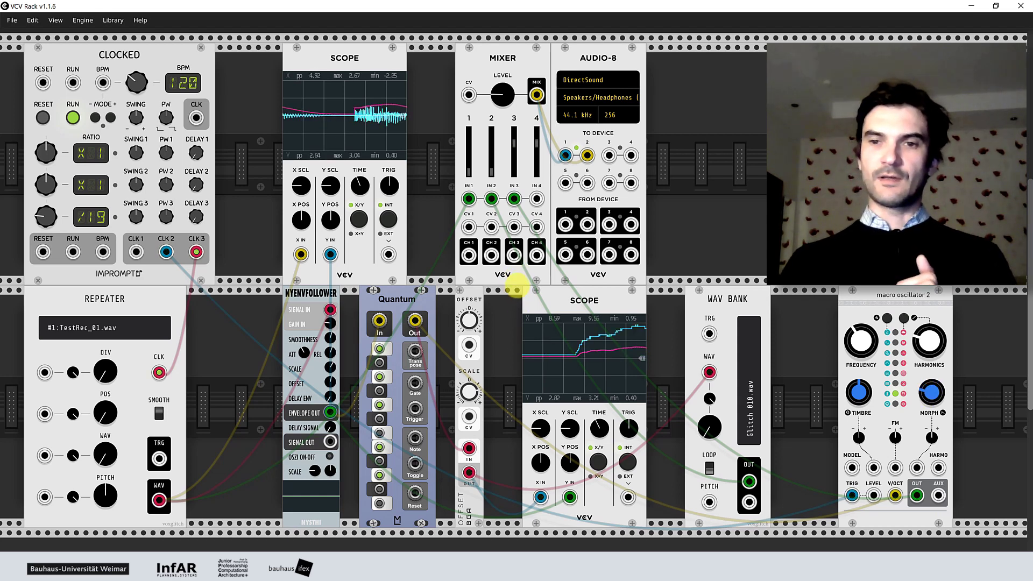
pyautogui.rightClick(916, 378)
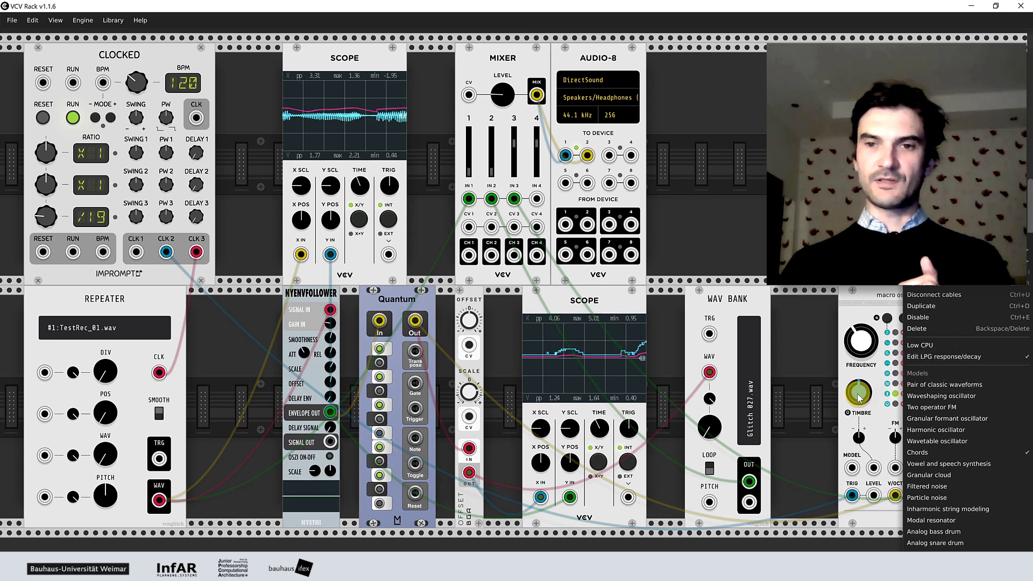
pyautogui.click(885, 396)
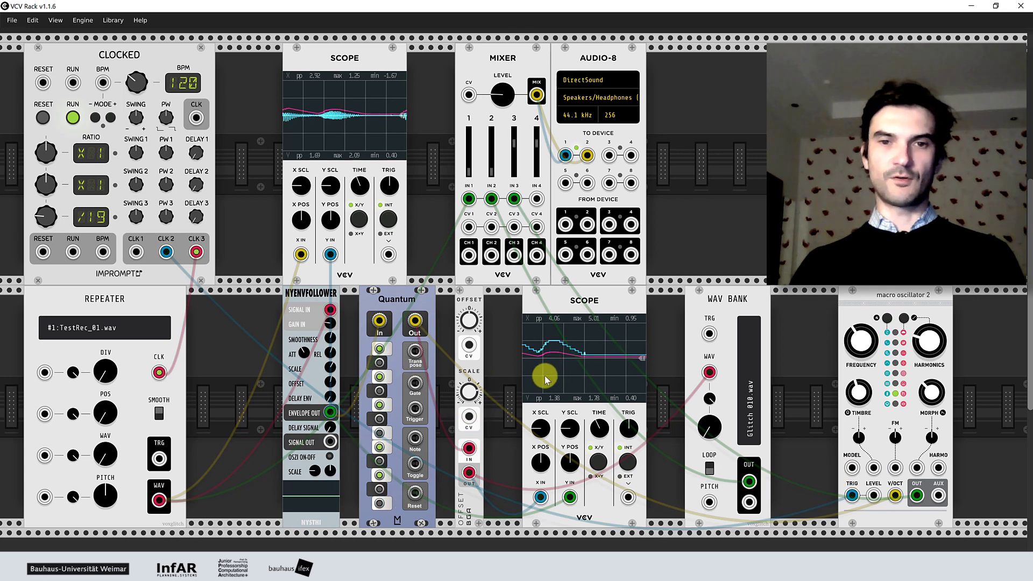
# Try the envelope follower's ENVELOPE OUT on Macro Oscillator 2's MORPH, HARMO, FM and TIMBRE inputs in turn, and unplug the cable.
pyautogui.moveTo(380, 323); pyautogui.dragTo(915, 469)
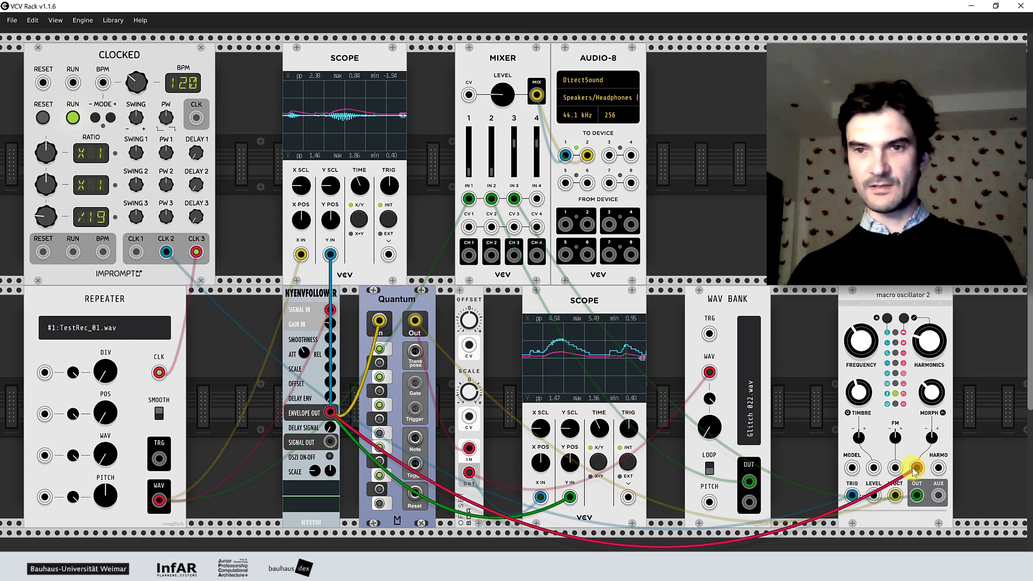
pyautogui.moveTo(914, 470); pyautogui.dragTo(916, 468)
pyautogui.click(932, 392)
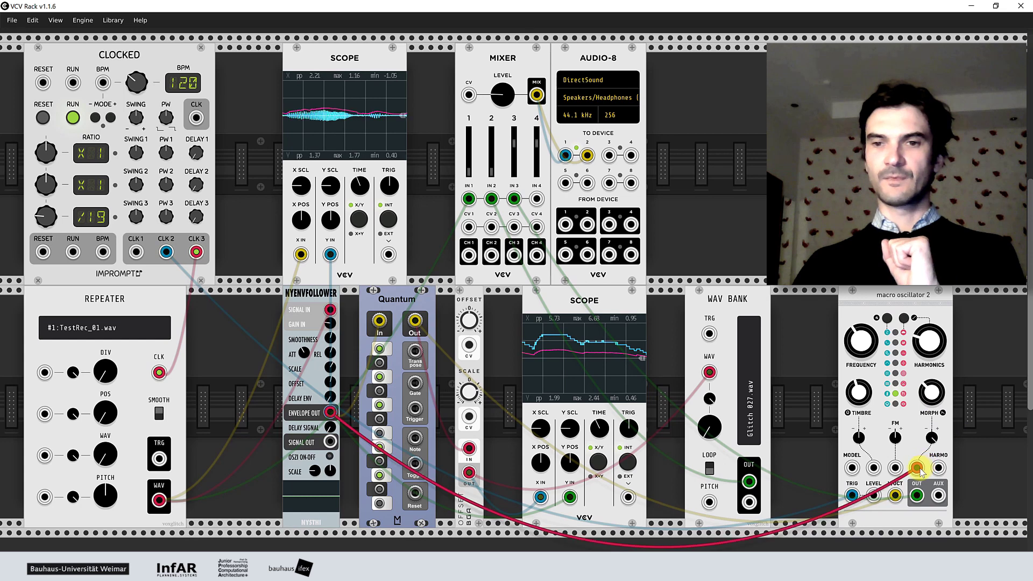
pyautogui.moveTo(915, 467); pyautogui.dragTo(938, 469)
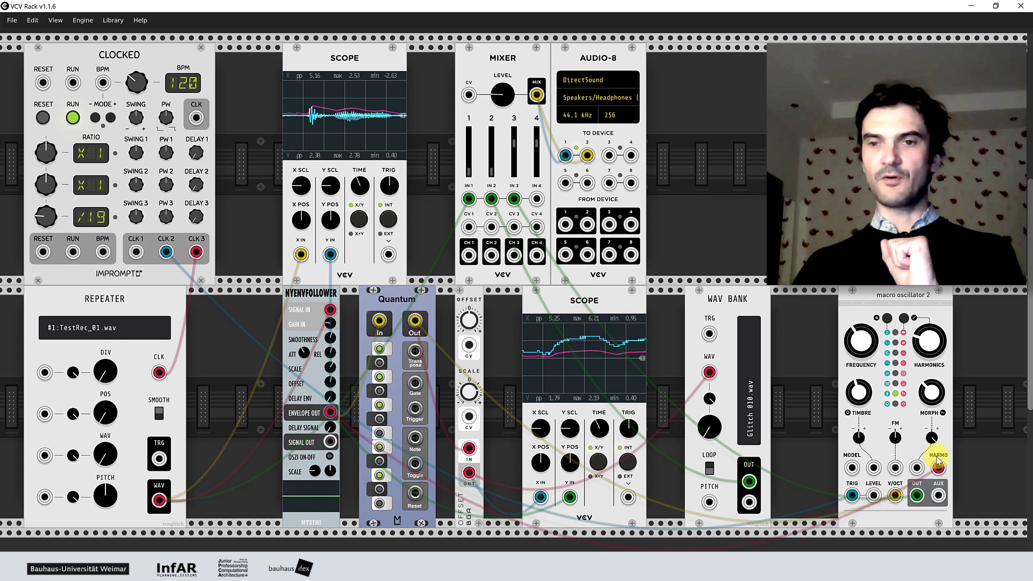
pyautogui.moveTo(938, 467); pyautogui.dragTo(894, 467)
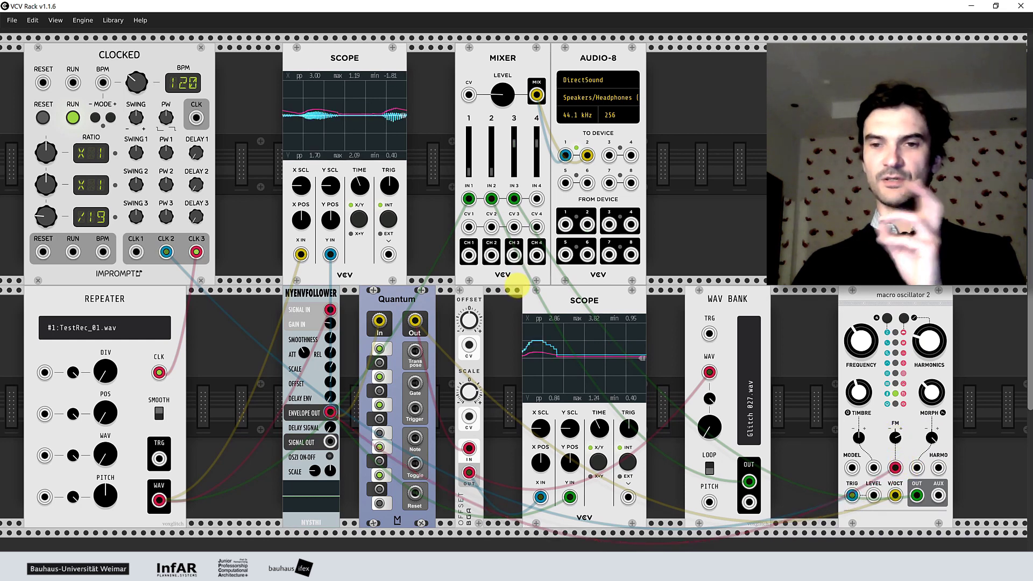
pyautogui.moveTo(894, 467); pyautogui.dragTo(873, 467)
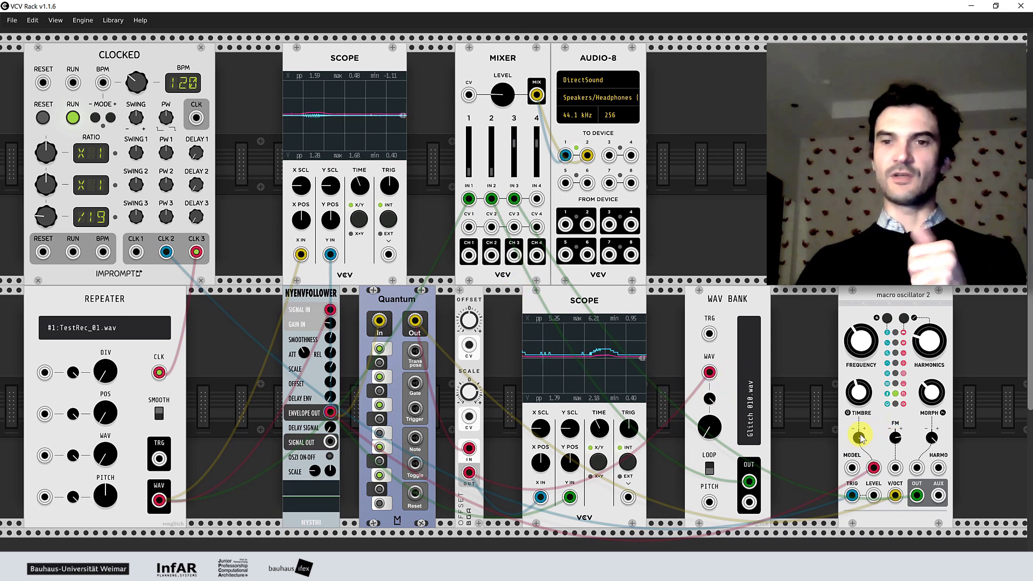
pyautogui.moveTo(867, 472); pyautogui.dragTo(873, 468)
pyautogui.rightClick(873, 469)
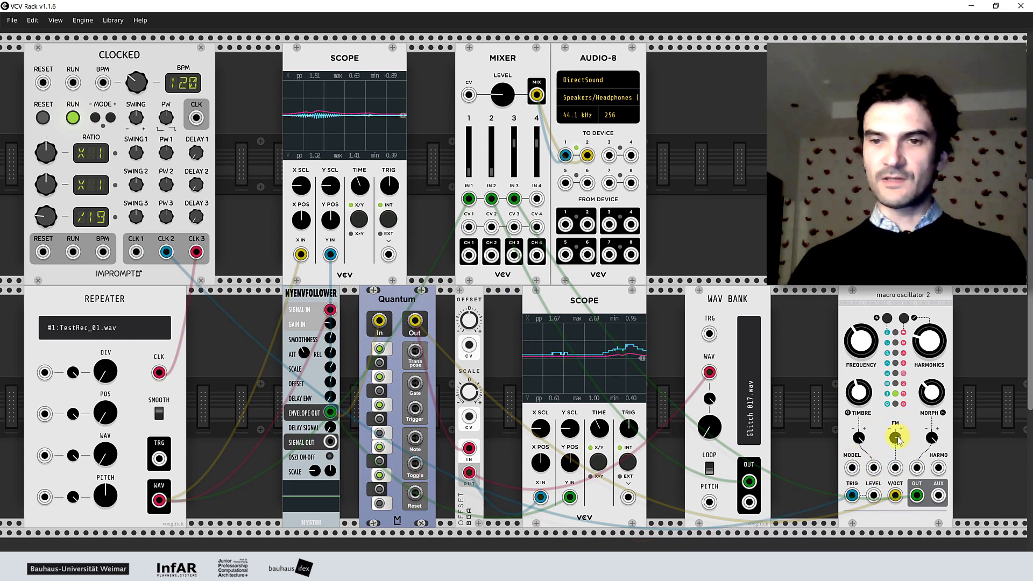
# Nudge Macro Oscillator 2 closer to Wav Bank and replace its CLK 2 trigger cable with Quantum's Gate output into TRIG.
pyautogui.moveTo(881, 494); pyautogui.dragTo(895, 490)
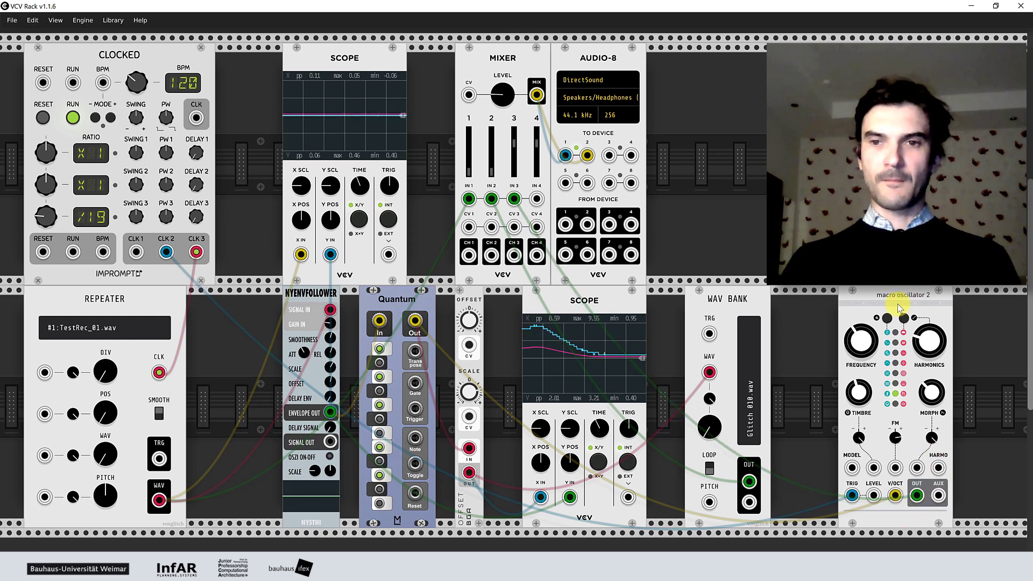
pyautogui.moveTo(897, 303); pyautogui.dragTo(885, 303)
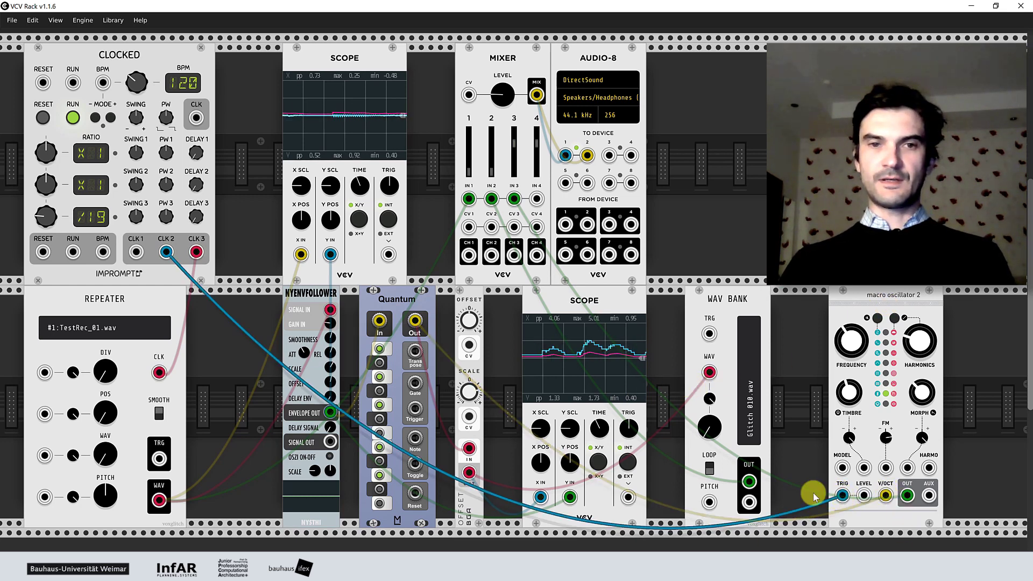
pyautogui.moveTo(164, 256); pyautogui.dragTo(902, 467)
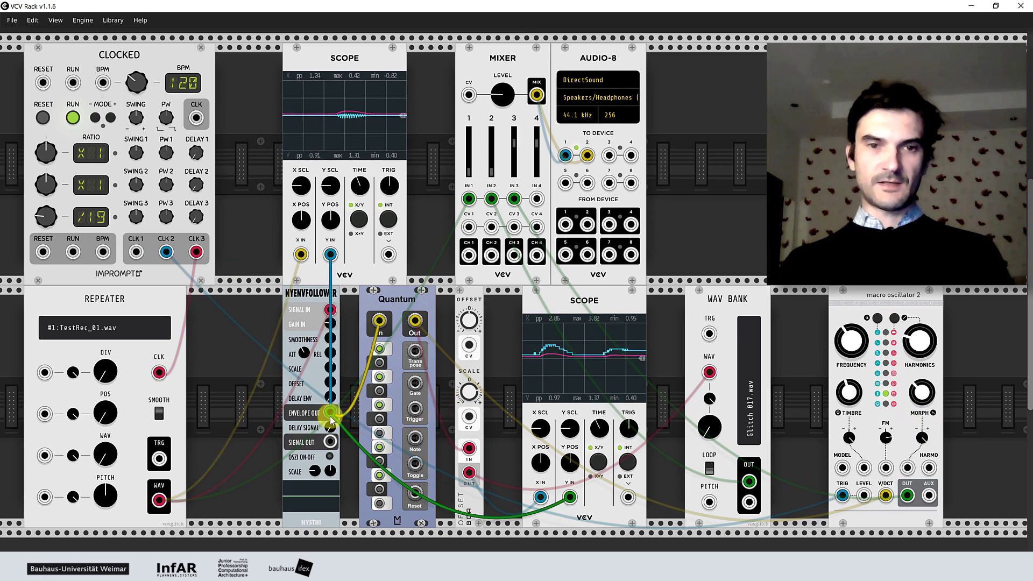
pyautogui.moveTo(330, 420); pyautogui.dragTo(396, 293)
pyautogui.moveTo(421, 353); pyautogui.dragTo(417, 384)
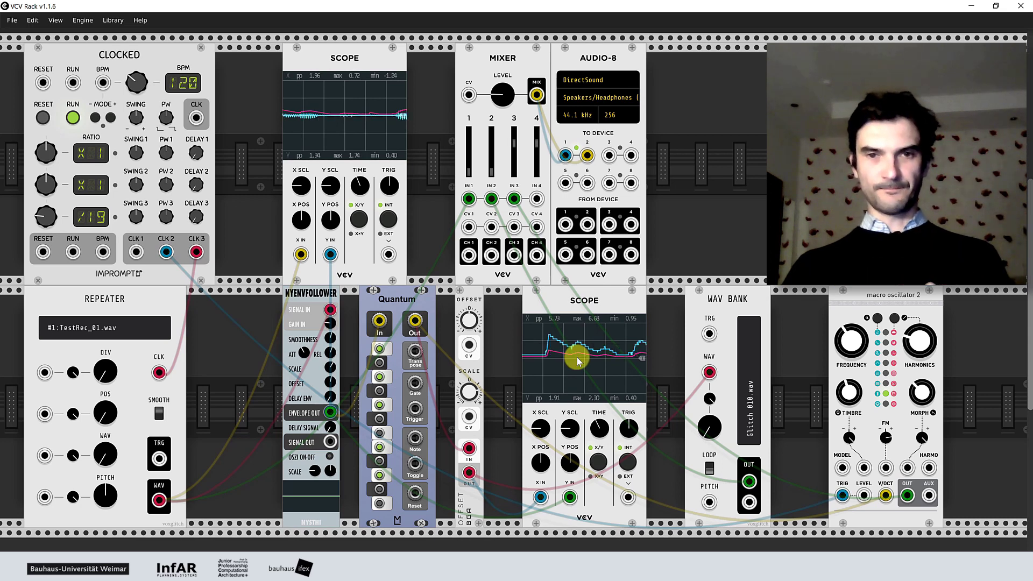
pyautogui.moveTo(842, 495); pyautogui.dragTo(831, 494)
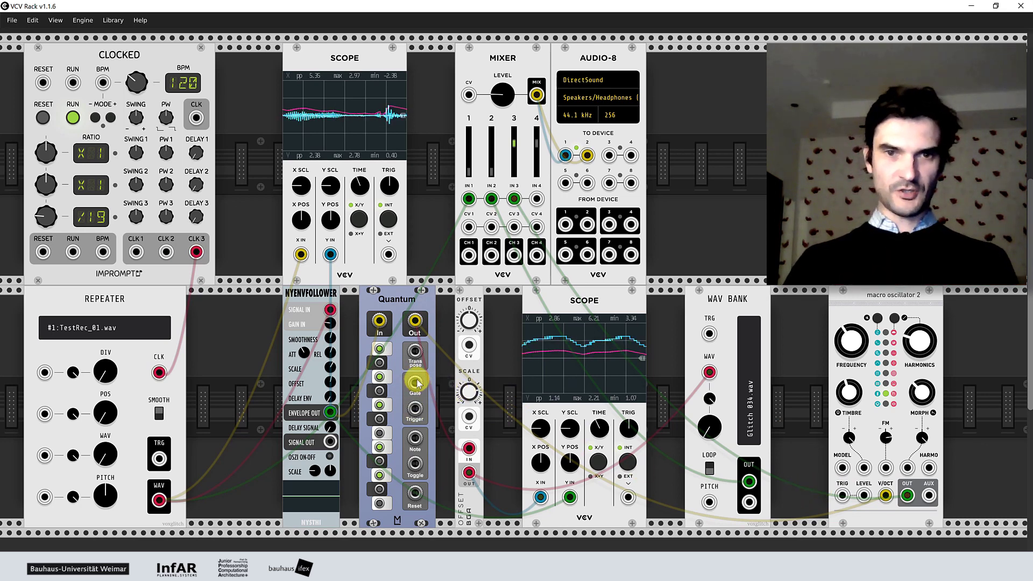
pyautogui.moveTo(414, 382); pyautogui.dragTo(849, 497)
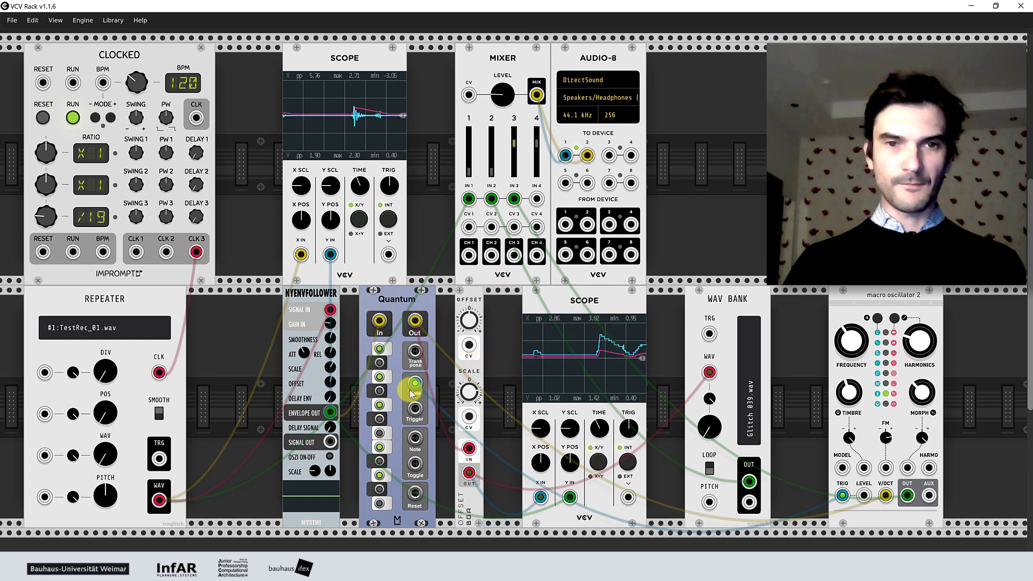
# Switch off several of Quantum's active scale notes and move Macro Oscillator 2 farther from Wav Bank.
pyautogui.click(379, 376)
pyautogui.click(379, 349)
pyautogui.click(379, 447)
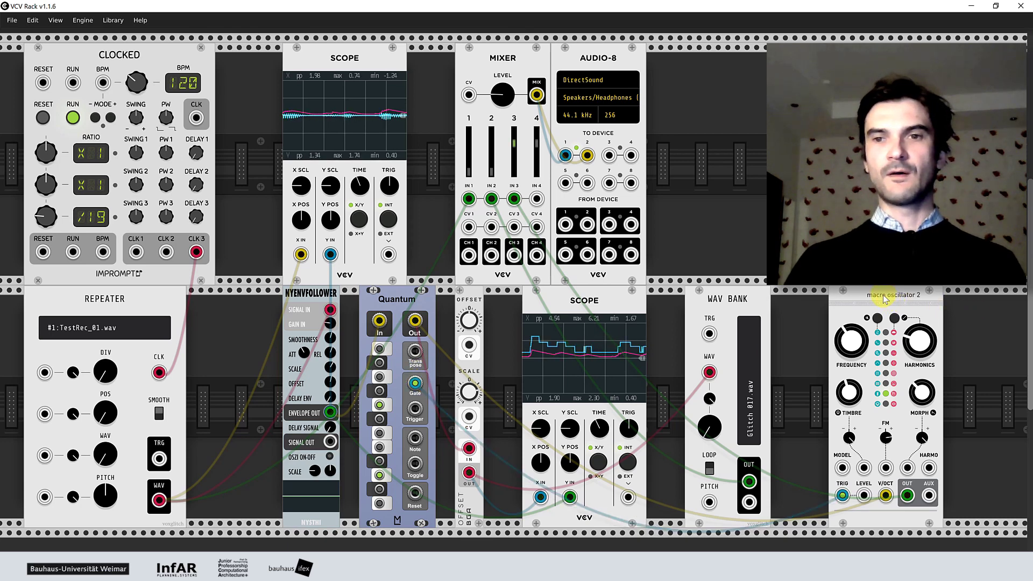
pyautogui.moveTo(888, 294); pyautogui.dragTo(916, 294)
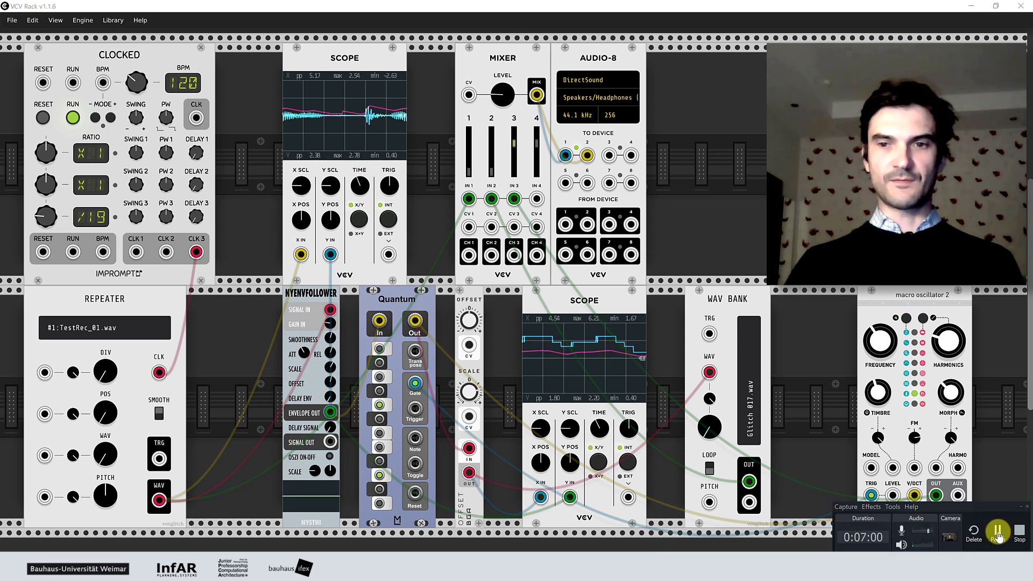
pyautogui.click(997, 535)
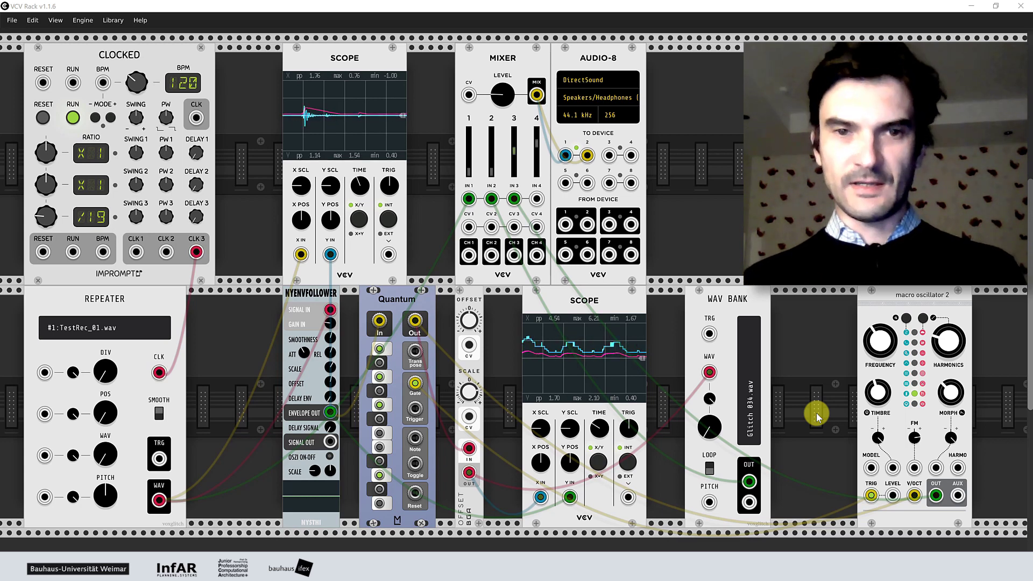
# Add Bogaudio's VISH envelope generator in the gap between Wav Bank and Macro Oscillator 2.
pyautogui.moveTo(414, 383); pyautogui.dragTo(801, 407)
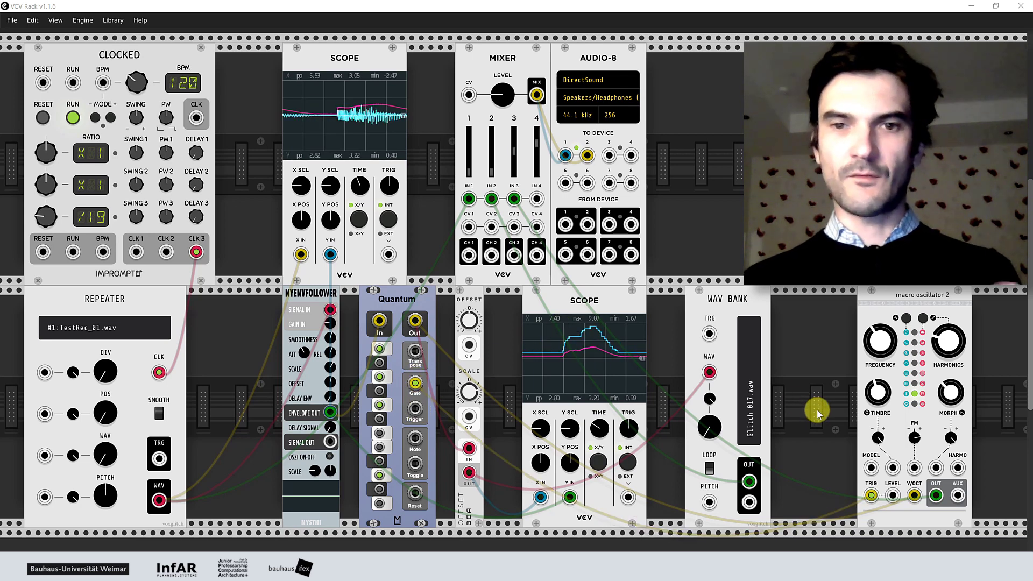
pyautogui.rightClick(816, 410)
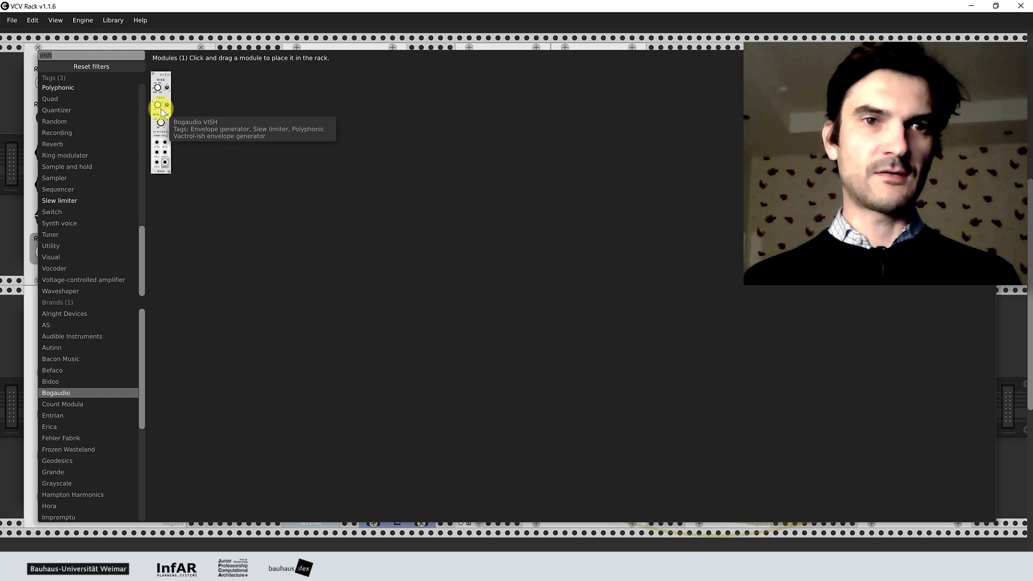
pyautogui.click(58, 202)
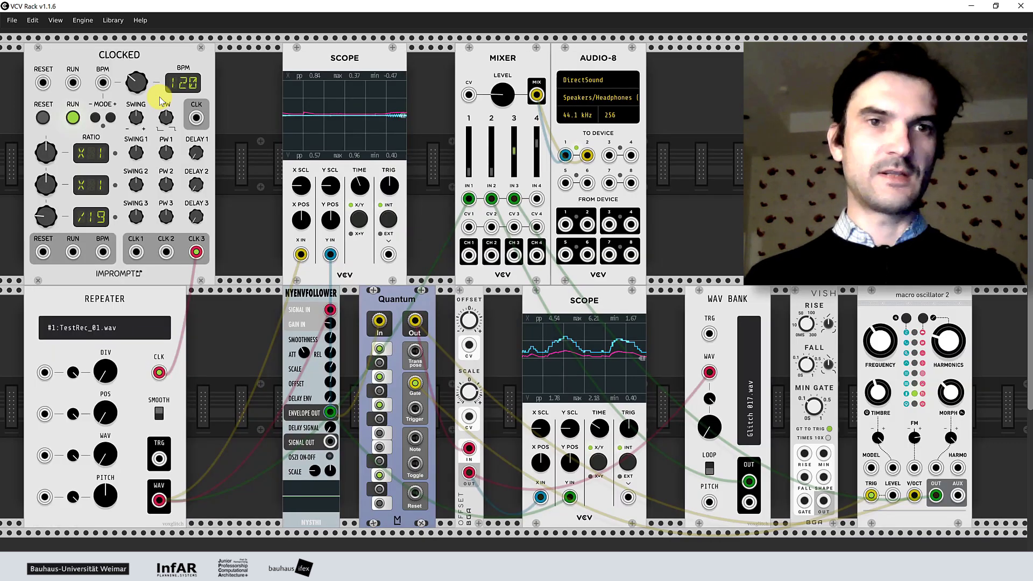
pyautogui.moveTo(157, 88); pyautogui.dragTo(828, 438)
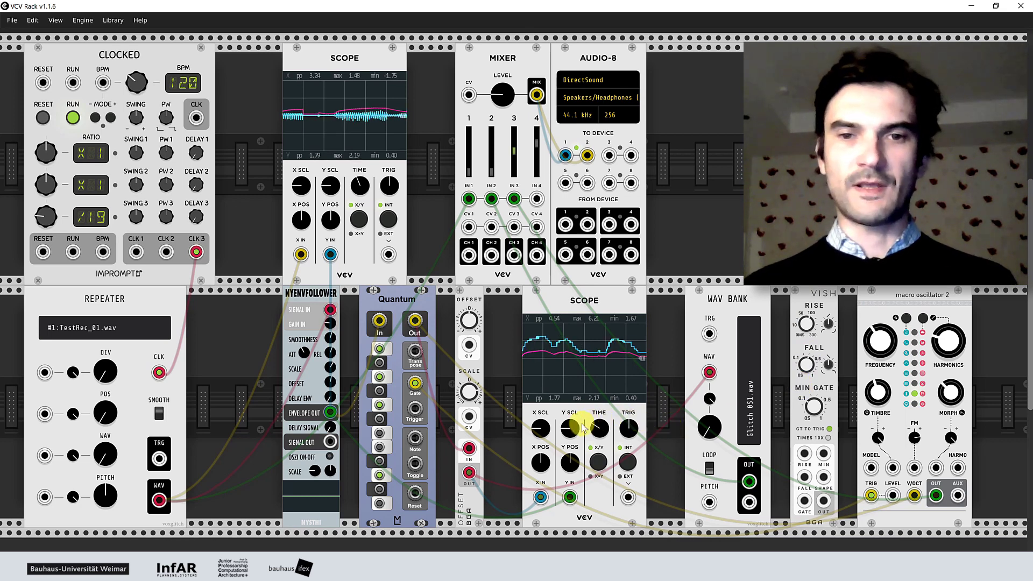
# Move the Quantum Gate cable into VISH's GATE input and patch VISH's OUT to Macro Oscillator 2's TRIG.
pyautogui.moveTo(779, 530); pyautogui.dragTo(805, 502)
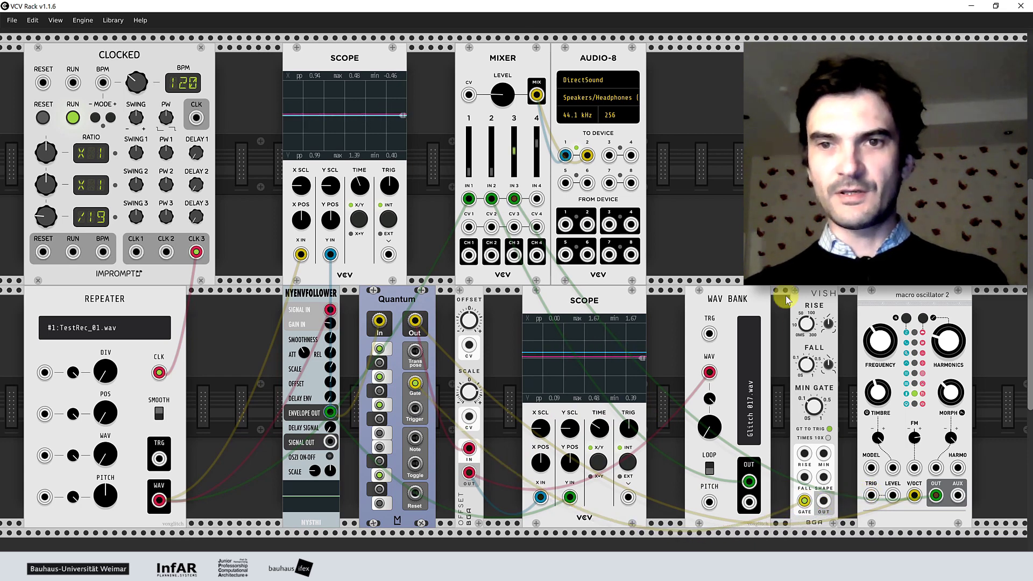
pyautogui.moveTo(823, 502); pyautogui.dragTo(871, 500)
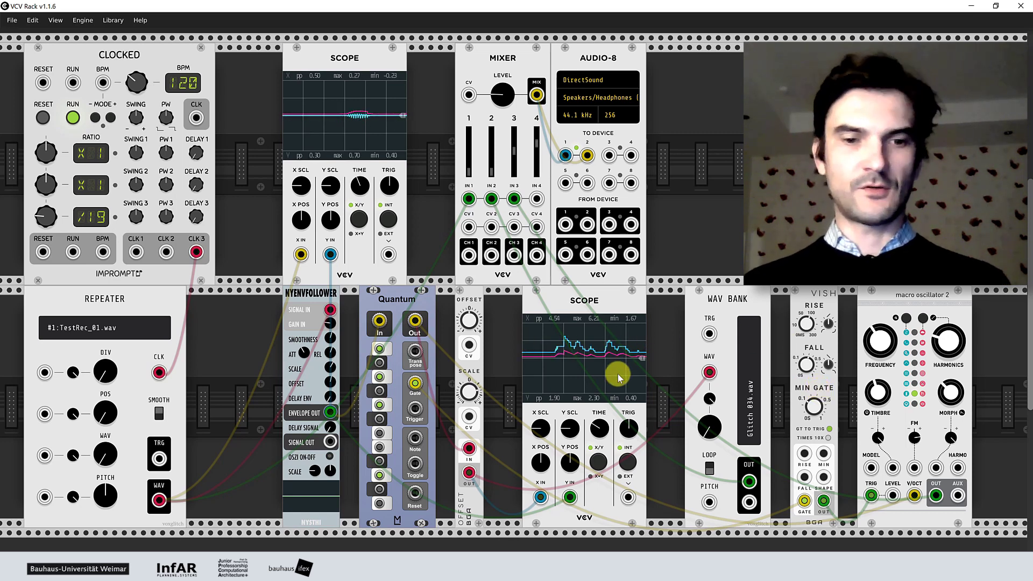
# Duplicate the lower Scope into the upper row above VISH and patch VISH's OUT to the copy's X IN.
pyautogui.hotkey('ctrl', 'd')
pyautogui.moveTo(701, 115); pyautogui.dragTo(759, 55)
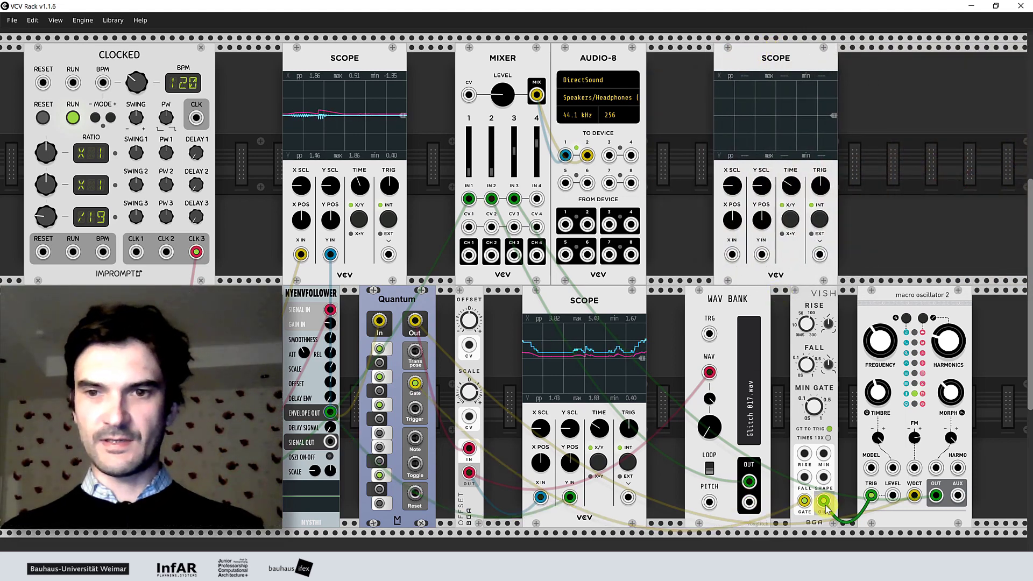
pyautogui.moveTo(823, 500)
pyautogui.mouseDown()
pyautogui.moveTo(761, 207)
pyautogui.moveTo(736, 244)
pyautogui.moveTo(762, 256)
pyautogui.moveTo(731, 255)
pyautogui.mouseUp()
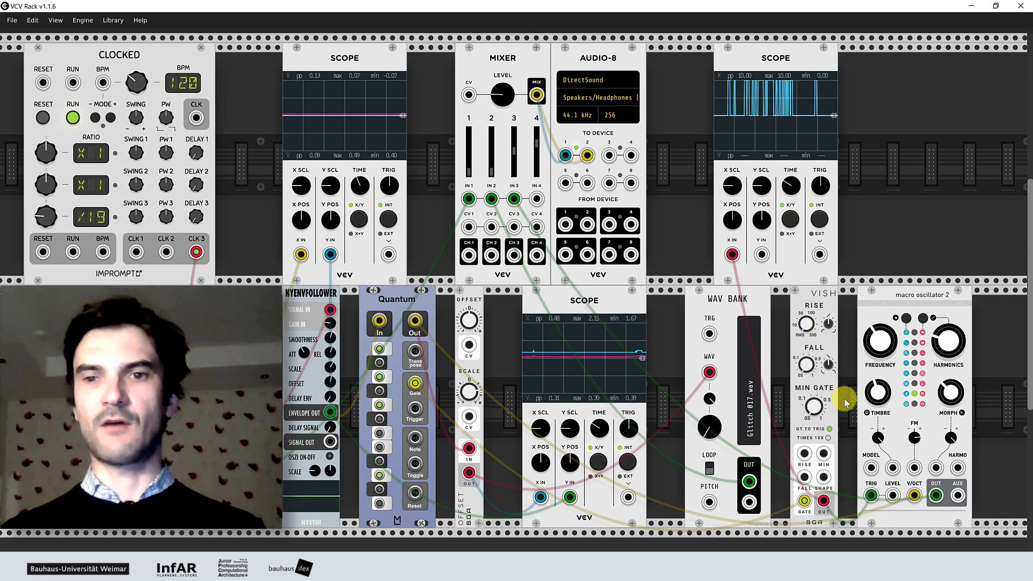
pyautogui.moveTo(514, 152); pyautogui.dragTo(514, 150)
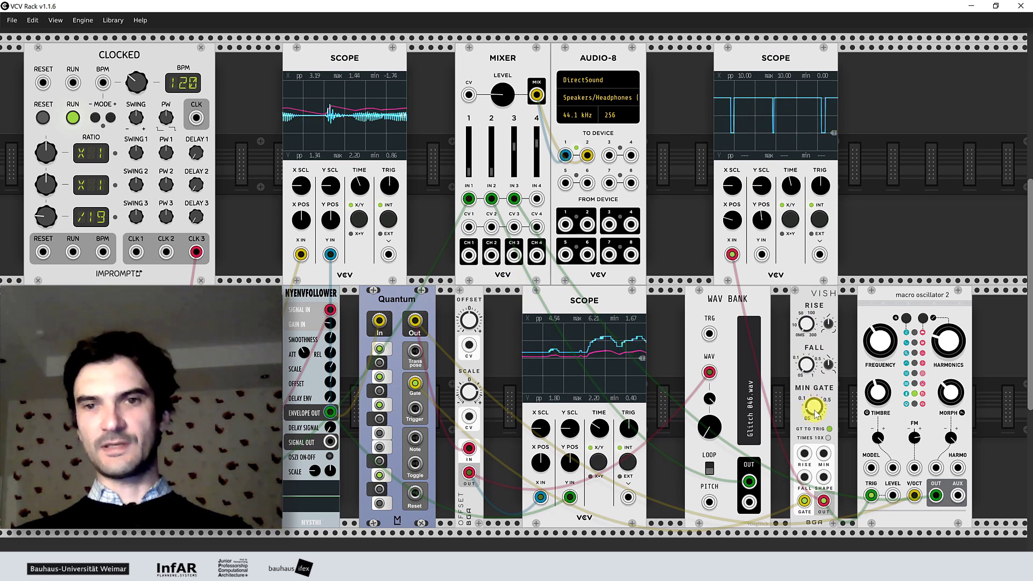
pyautogui.moveTo(905, 295); pyautogui.dragTo(933, 298)
pyautogui.moveTo(788, 42); pyautogui.dragTo(920, 59)
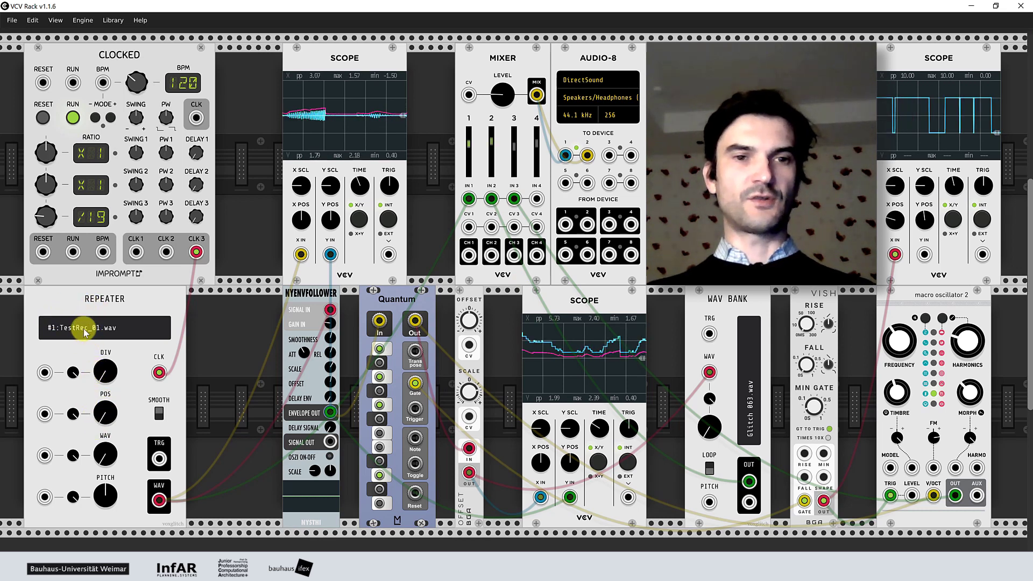
# Check the sample slots loaded in the Repeater module.
pyautogui.rightClick(80, 349)
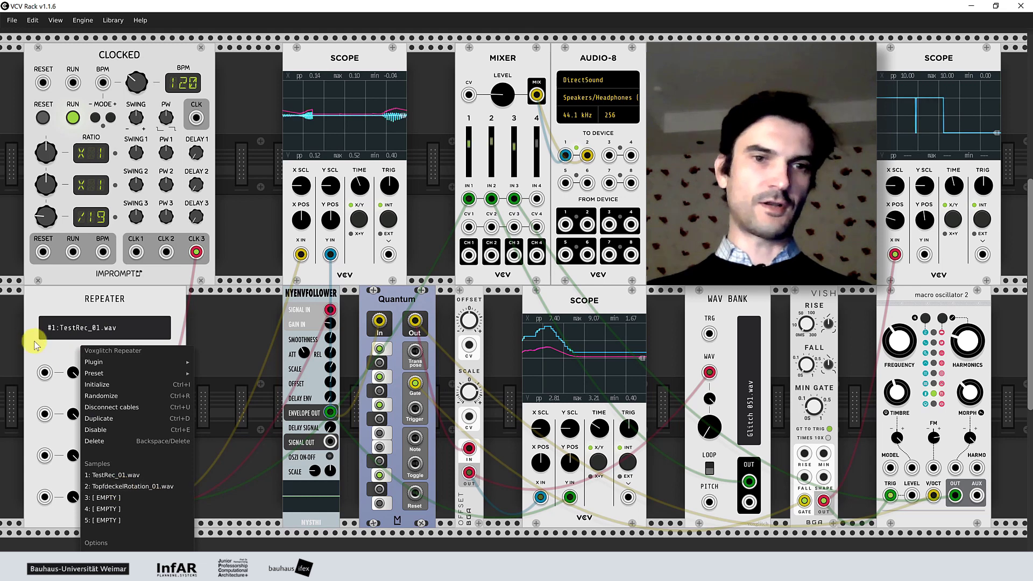
pyautogui.click(52, 352)
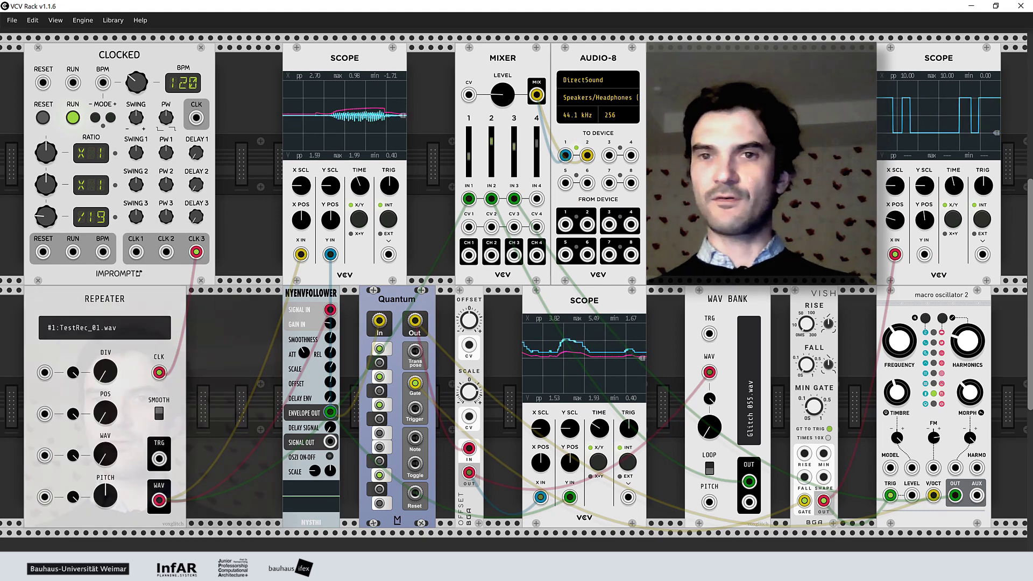
# Add the pico DRUMS module, found under the Drum tag, to the upper row between Audio-8 and the Scope.
pyautogui.rightClick(740, 173)
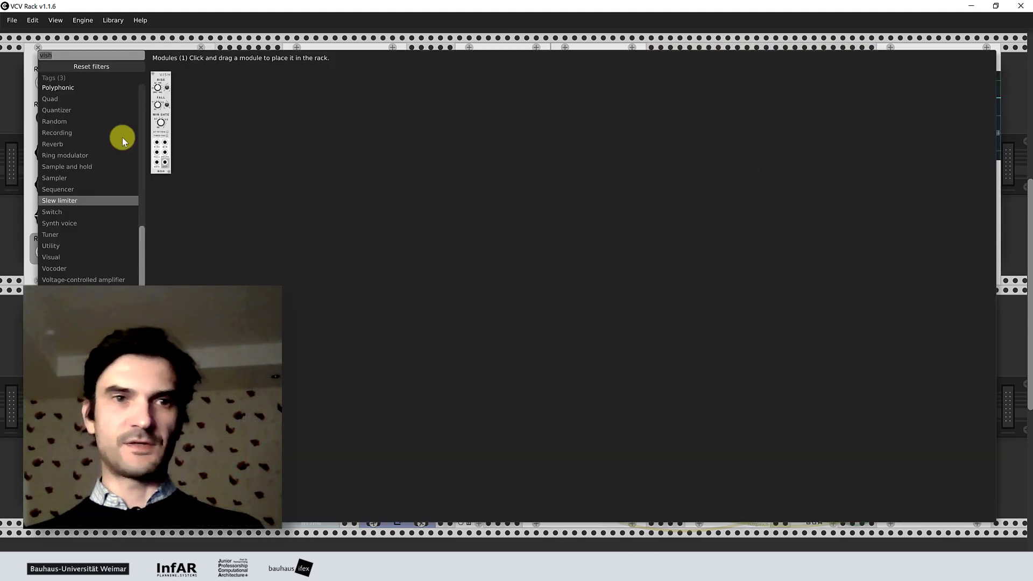
pyautogui.click(76, 67)
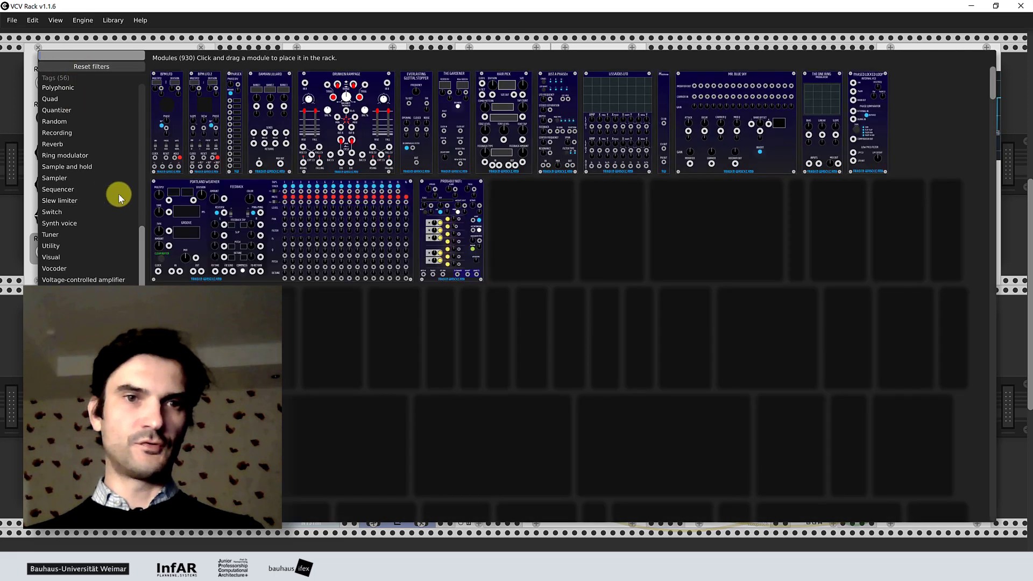
pyautogui.moveTo(141, 250); pyautogui.dragTo(141, 109)
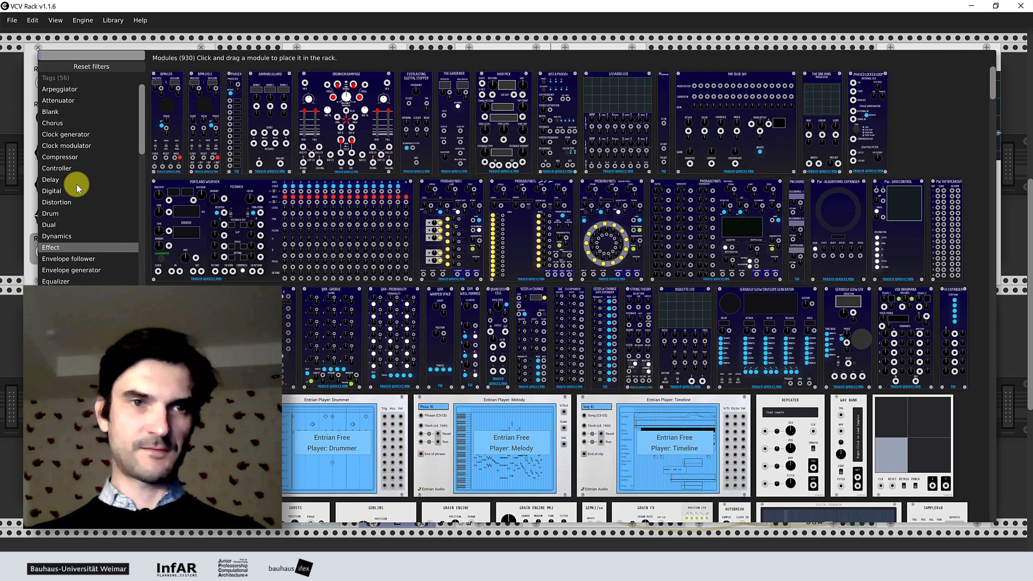
pyautogui.click(52, 215)
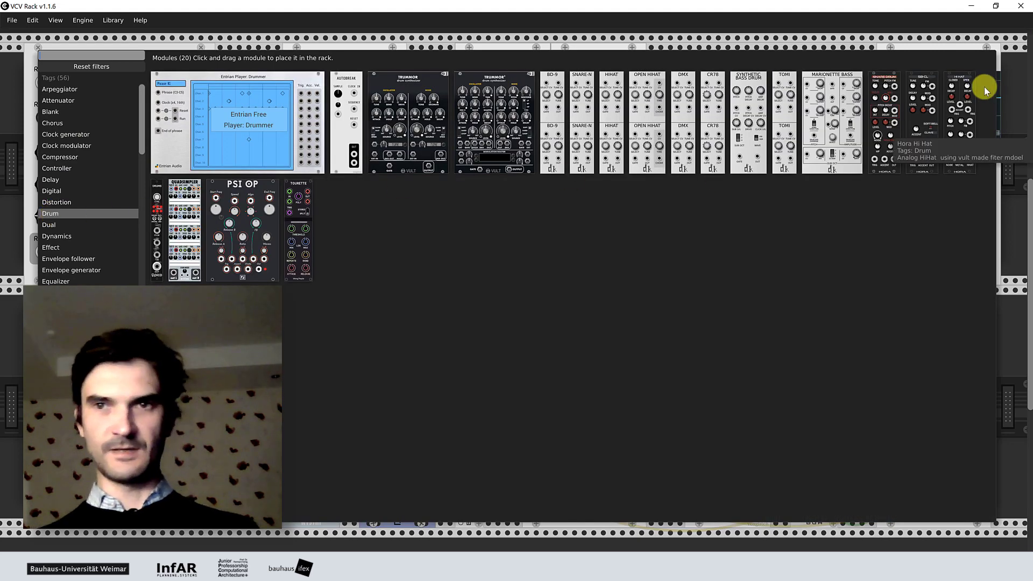
pyautogui.click(157, 221)
pyautogui.moveTo(228, 67); pyautogui.dragTo(707, 94)
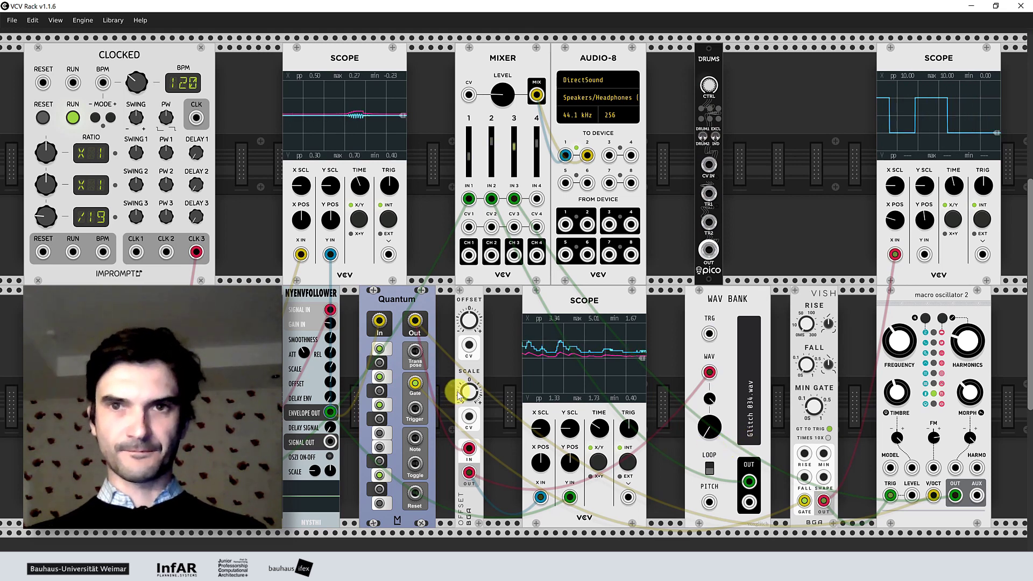
# Patch Quantum's Gate output into DRUMS' TR1 and DRUMS' OUT into the Mixer's IN 4.
pyautogui.moveTo(703, 202)
pyautogui.mouseDown()
pyautogui.moveTo(526, 273)
pyautogui.moveTo(491, 352)
pyautogui.moveTo(447, 384)
pyautogui.moveTo(414, 389)
pyautogui.moveTo(657, 318)
pyautogui.moveTo(730, 245)
pyautogui.mouseUp()
pyautogui.moveTo(503, 310); pyautogui.dragTo(709, 194)
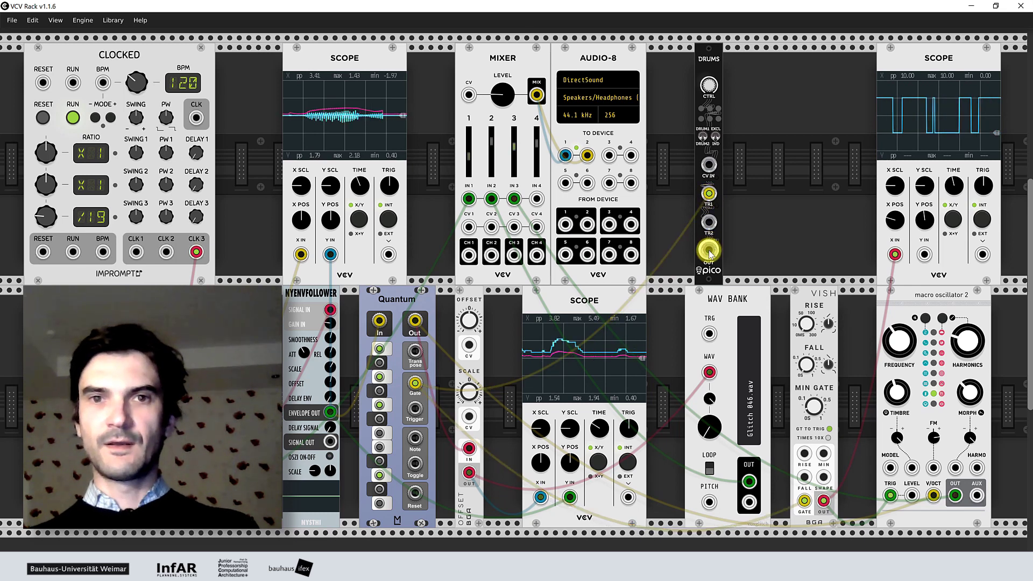
pyautogui.moveTo(709, 251); pyautogui.dragTo(536, 199)
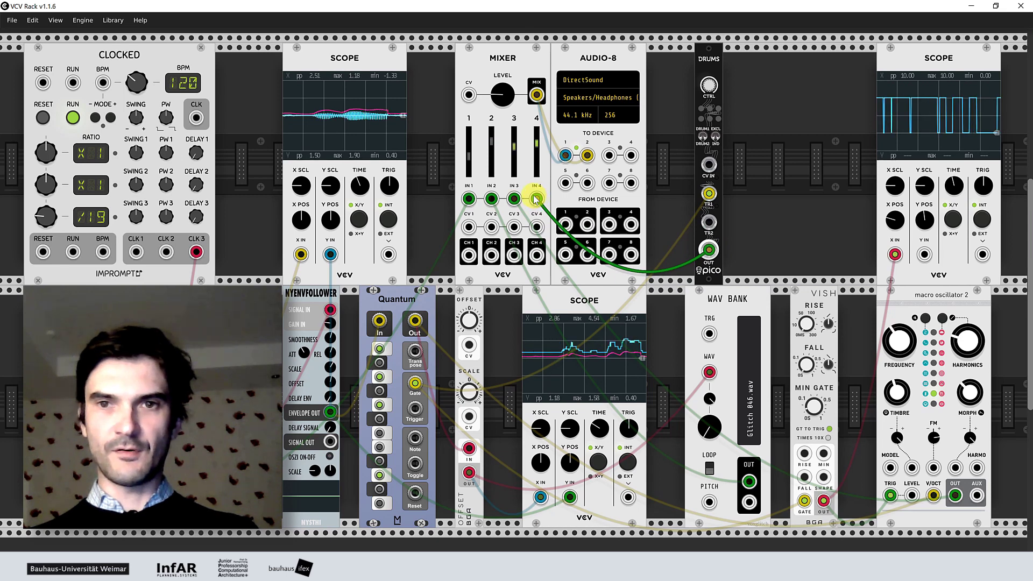
# Duplicate VISH, place the copy directly before a shifted DRUMS module, and route the Quantum gate through it into TR1.
pyautogui.moveTo(709, 63); pyautogui.dragTo(767, 62)
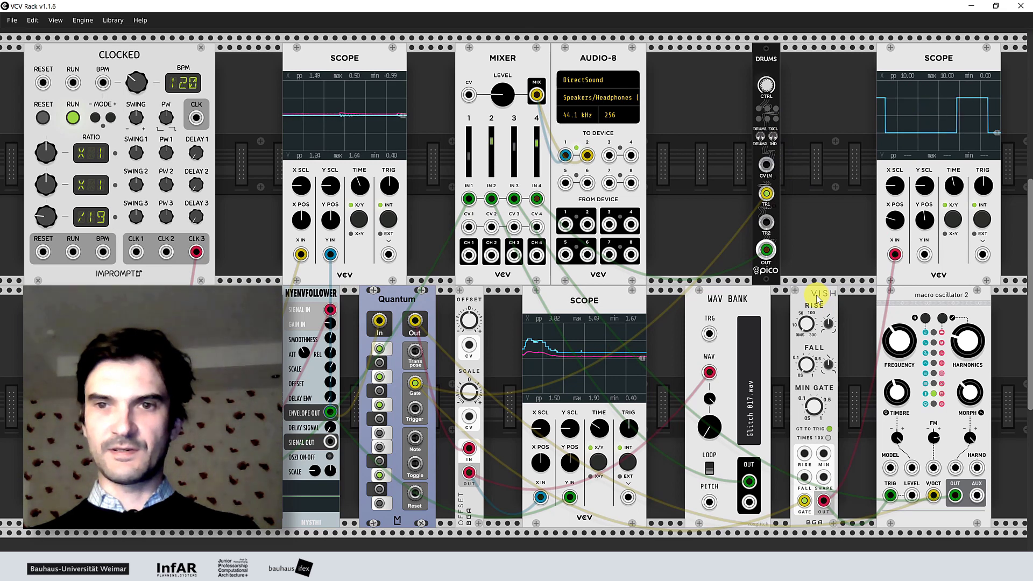
pyautogui.hotkey('ctrl', 'd')
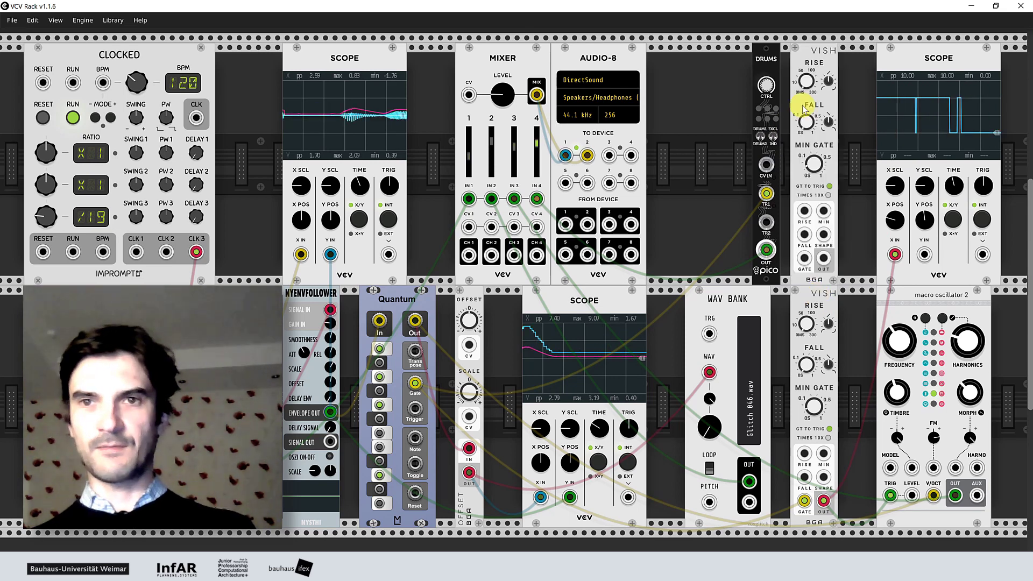
pyautogui.moveTo(812, 50); pyautogui.dragTo(735, 56)
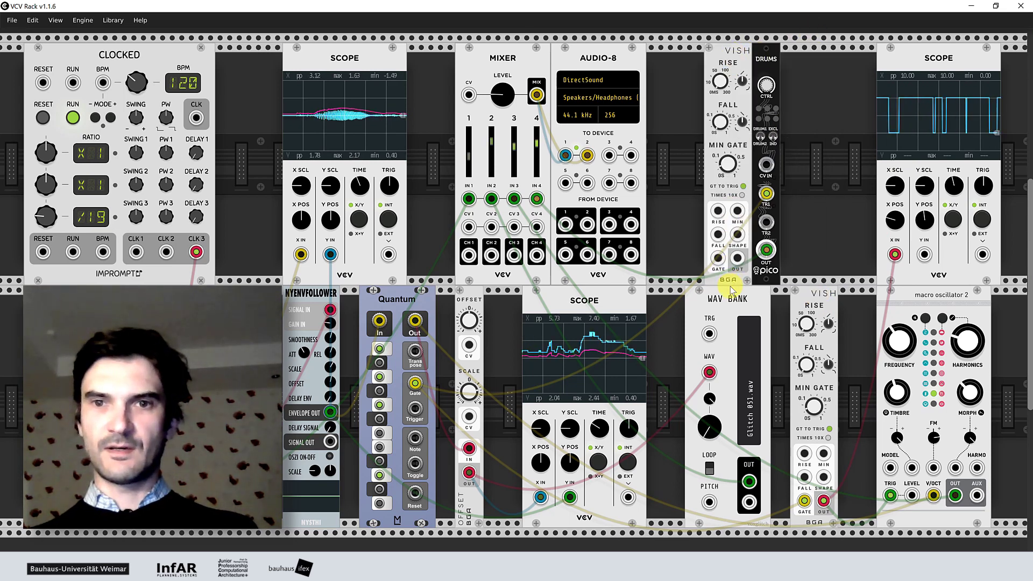
pyautogui.moveTo(766, 193)
pyautogui.mouseDown()
pyautogui.moveTo(719, 259)
pyautogui.moveTo(755, 242)
pyautogui.moveTo(766, 193)
pyautogui.mouseUp()
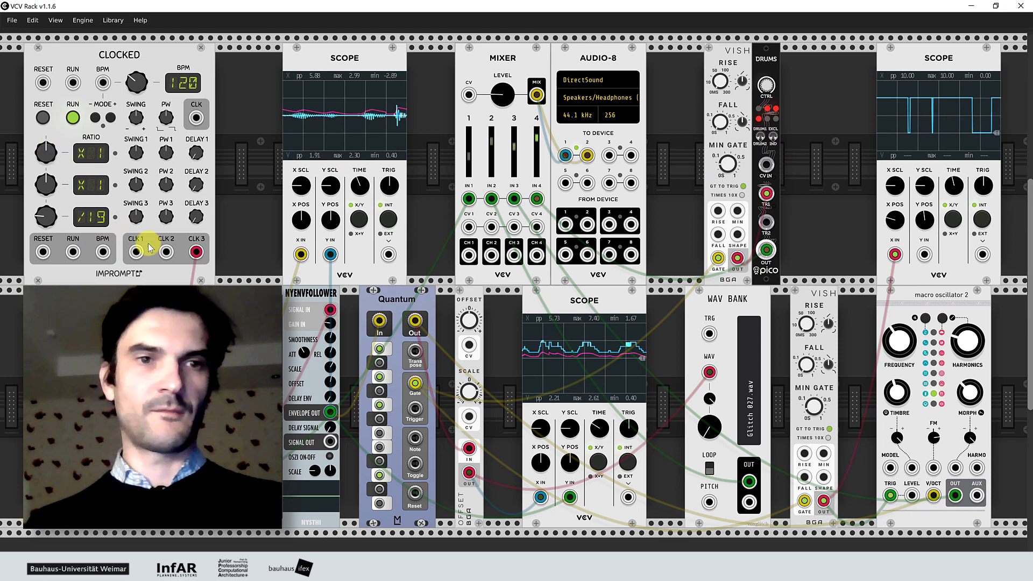
# Patch Clocked's CLK 1 into DRUMS' CV IN and the upper VISH's OUT into the adjacent Scope's Y IN.
pyautogui.moveTo(136, 252); pyautogui.dragTo(766, 164)
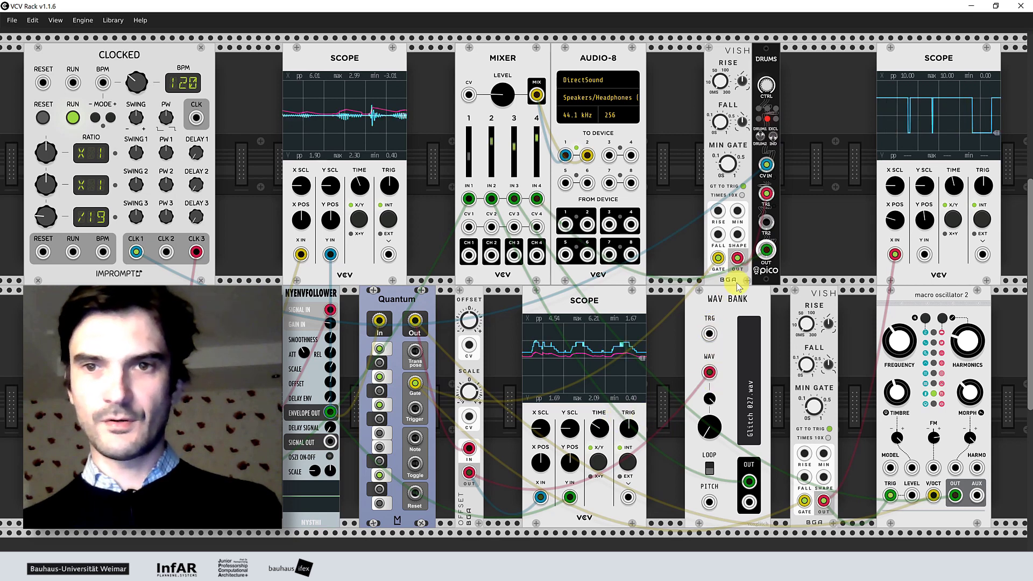
pyautogui.moveTo(710, 333)
pyautogui.mouseDown()
pyautogui.moveTo(755, 264)
pyautogui.moveTo(924, 257)
pyautogui.mouseUp()
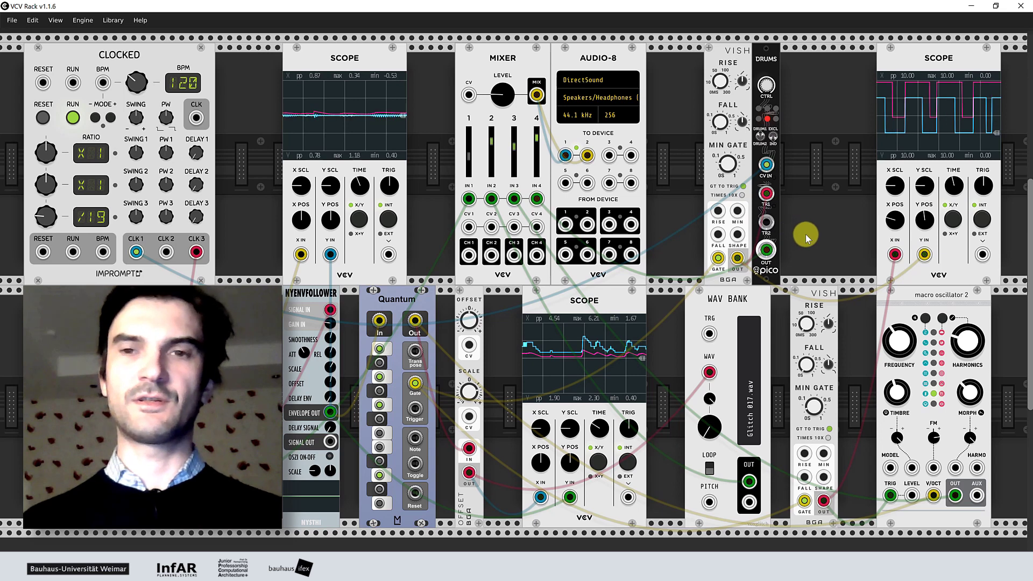
# Set Clocked's second ratio to X4 and add the BGA BOOL logic module in space made between DRUMS and the Scope.
pyautogui.moveTo(921, 49); pyautogui.dragTo(951, 49)
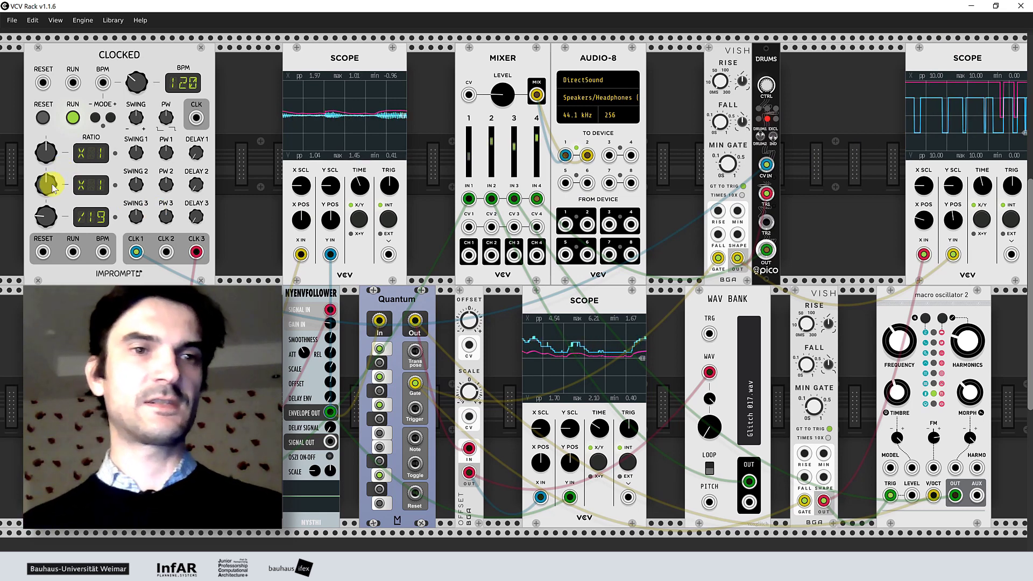
pyautogui.moveTo(46, 184); pyautogui.dragTo(46, 158)
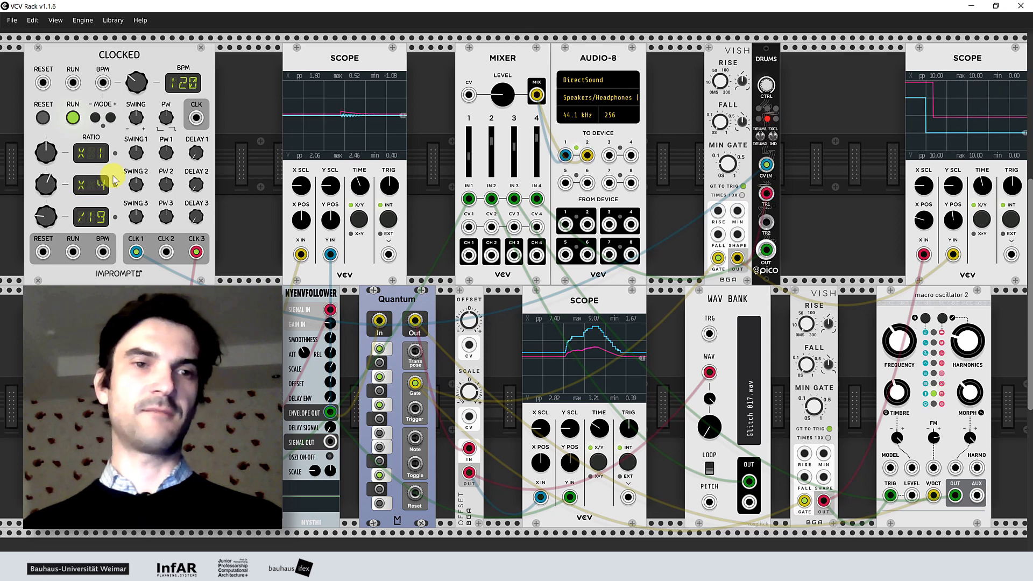
pyautogui.rightClick(818, 169)
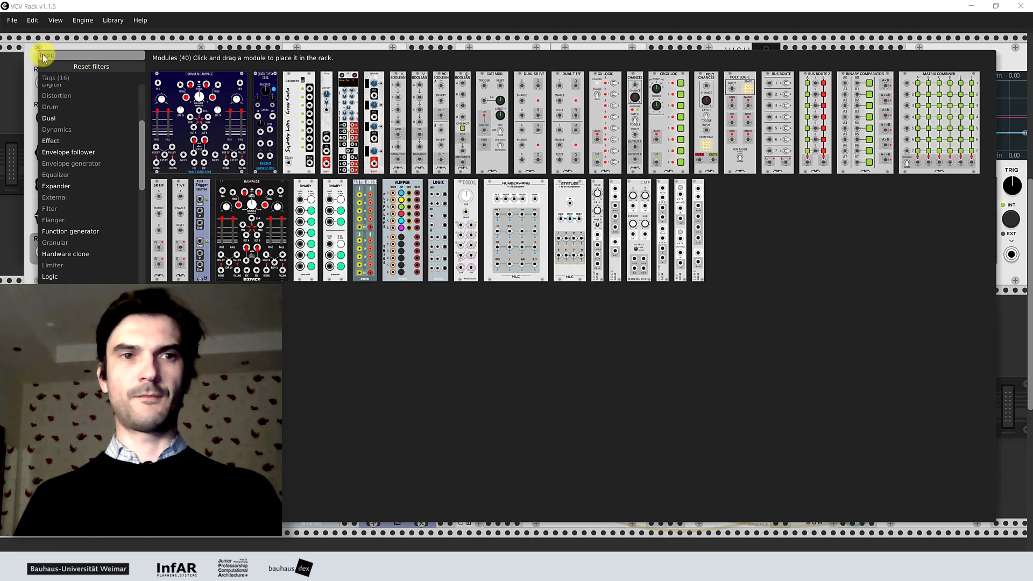
pyautogui.click(614, 261)
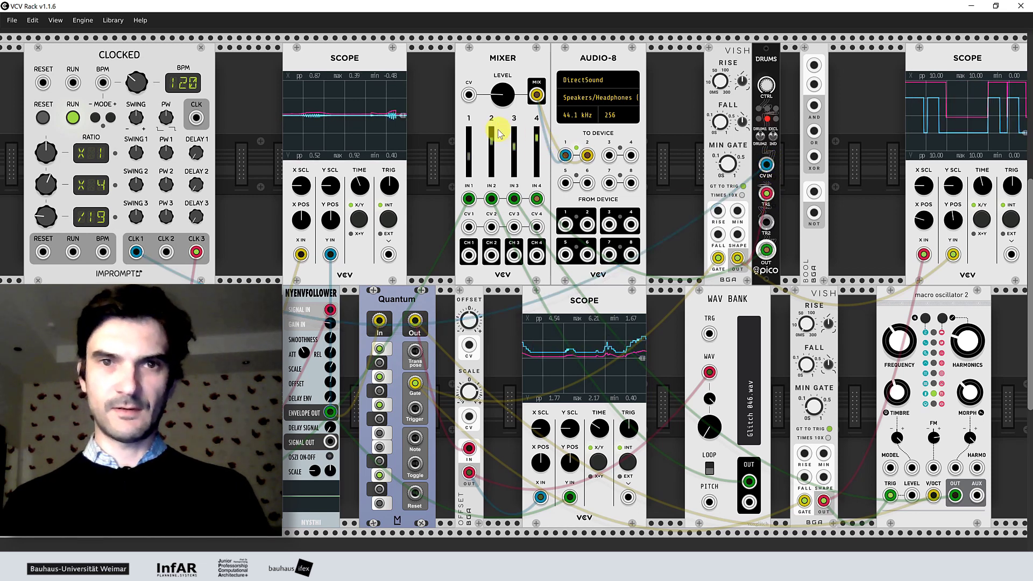
# Fade out the Mixer's first three channels and move the CLK 1 cable from DRUMS' CV IN to TR2.
pyautogui.moveTo(491, 140); pyautogui.dragTo(517, 289)
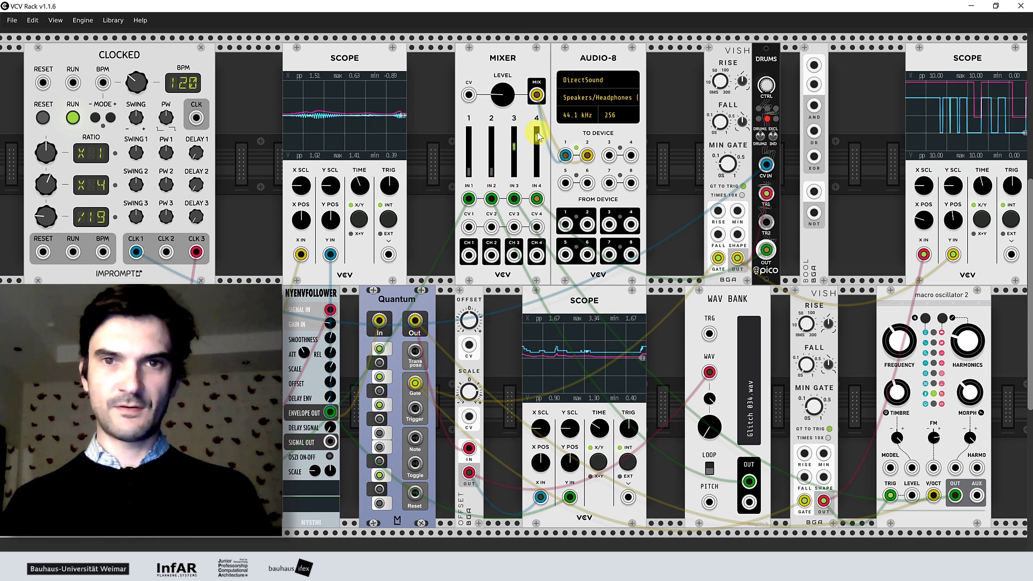
pyautogui.moveTo(512, 147); pyautogui.dragTo(513, 316)
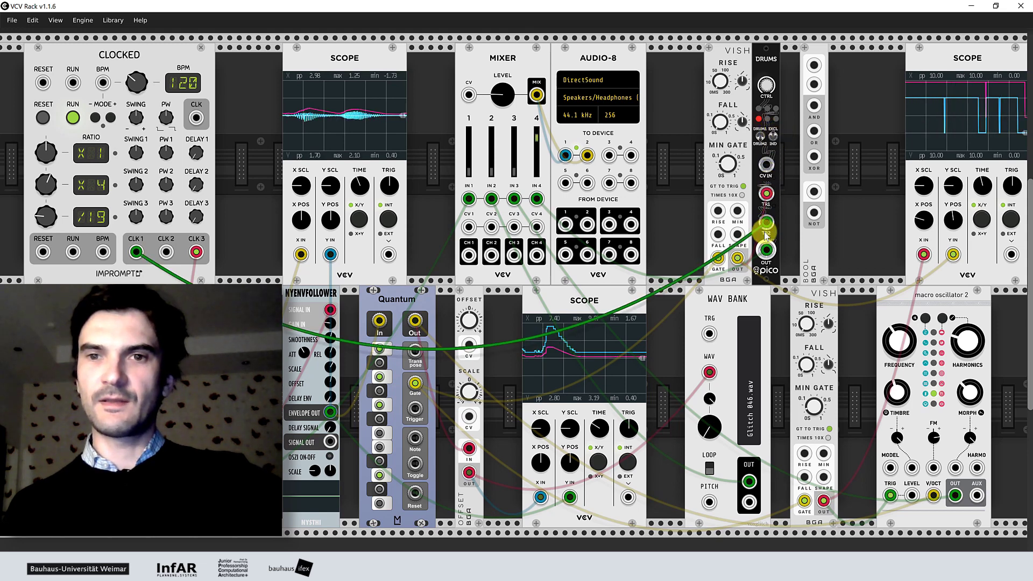
# Move the upper VISH's OUT cable to BOOL's first input and patch Clocked's CLK 2 into its second input.
pyautogui.moveTo(737, 258); pyautogui.dragTo(768, 195)
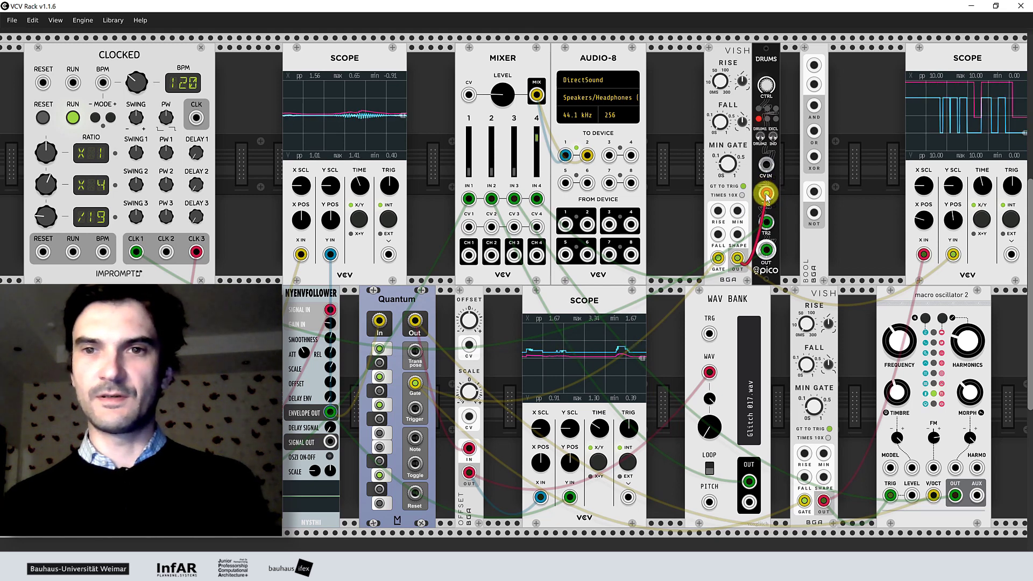
pyautogui.moveTo(766, 196); pyautogui.dragTo(814, 64)
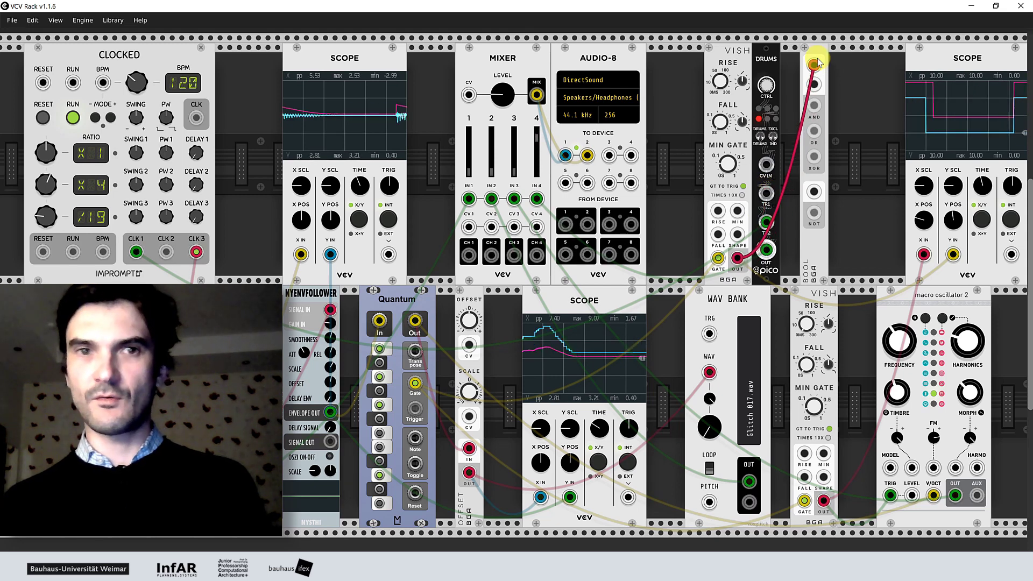
pyautogui.moveTo(166, 252)
pyautogui.mouseDown()
pyautogui.moveTo(778, 85)
pyautogui.moveTo(815, 86)
pyautogui.moveTo(768, 199)
pyautogui.mouseUp()
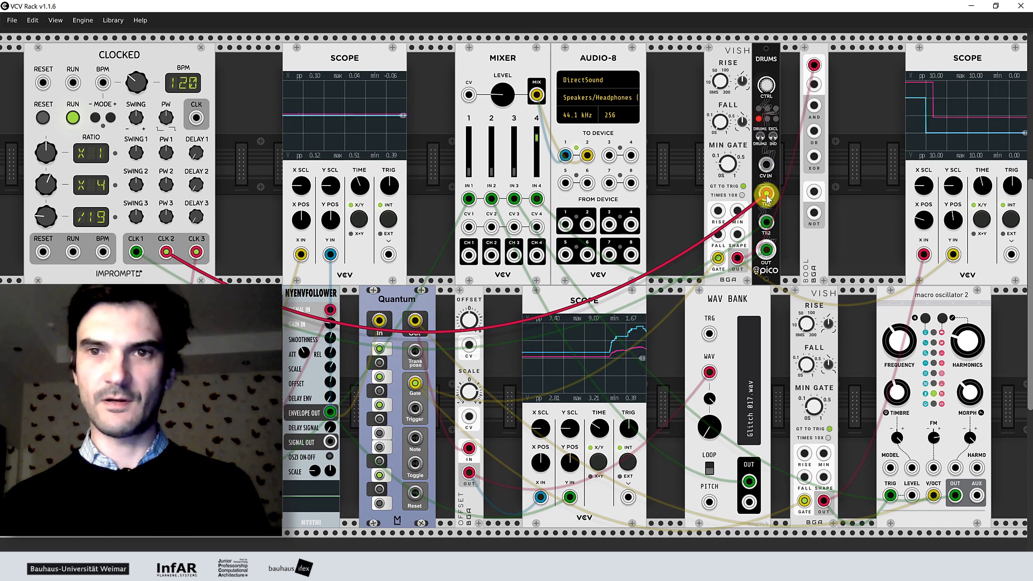
pyautogui.moveTo(766, 199); pyautogui.dragTo(814, 84)
# Patch BOOL's AND output into the upper Scope's Y IN and into DRUMS' TR2 in place of the CLK 1 cable.
pyautogui.moveTo(951, 253)
pyautogui.mouseDown()
pyautogui.moveTo(815, 85)
pyautogui.moveTo(862, 168)
pyautogui.moveTo(955, 257)
pyautogui.mouseUp()
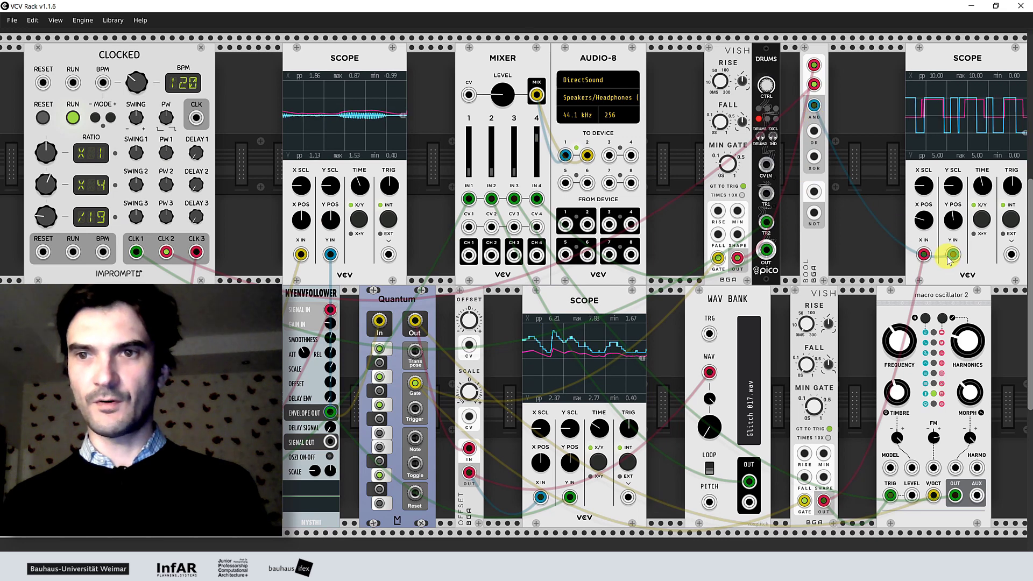
pyautogui.moveTo(815, 107); pyautogui.dragTo(765, 194)
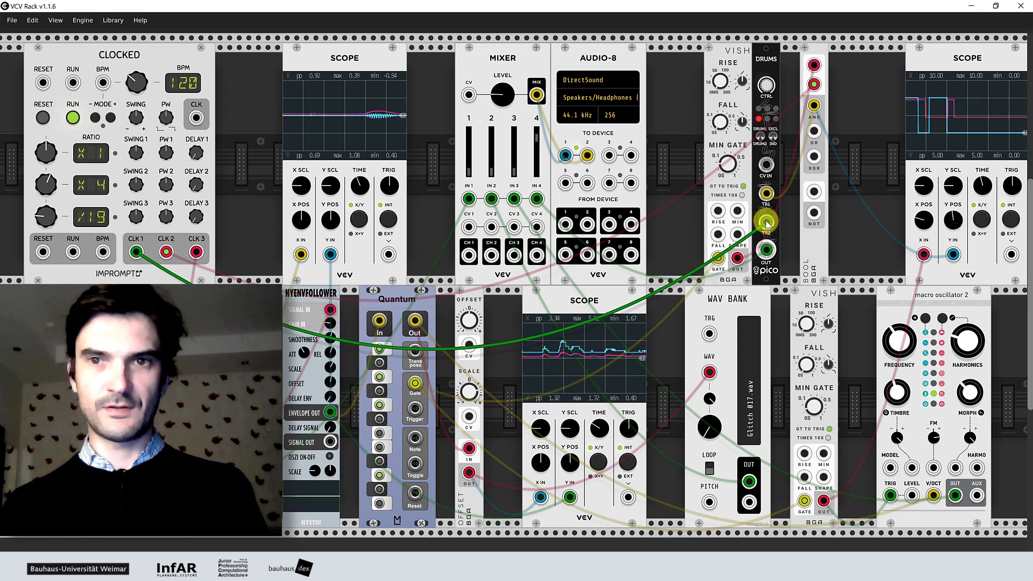
pyautogui.rightClick(766, 223)
pyautogui.moveTo(766, 194); pyautogui.dragTo(767, 225)
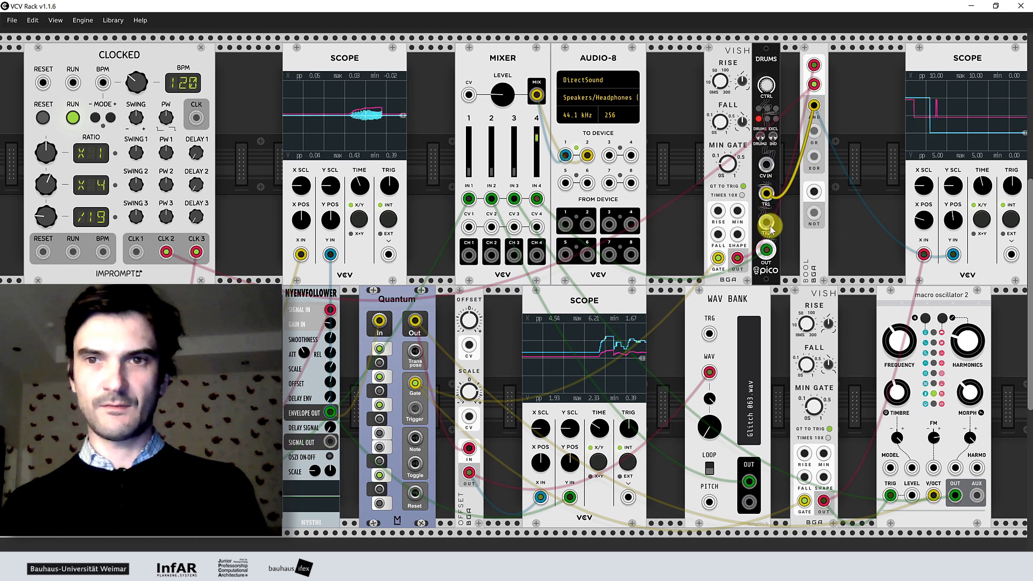
# Adjust the drum selection and CTRL knob on DRUMS and patch Clocked's CLK 1 into its TR1.
pyautogui.click(766, 134)
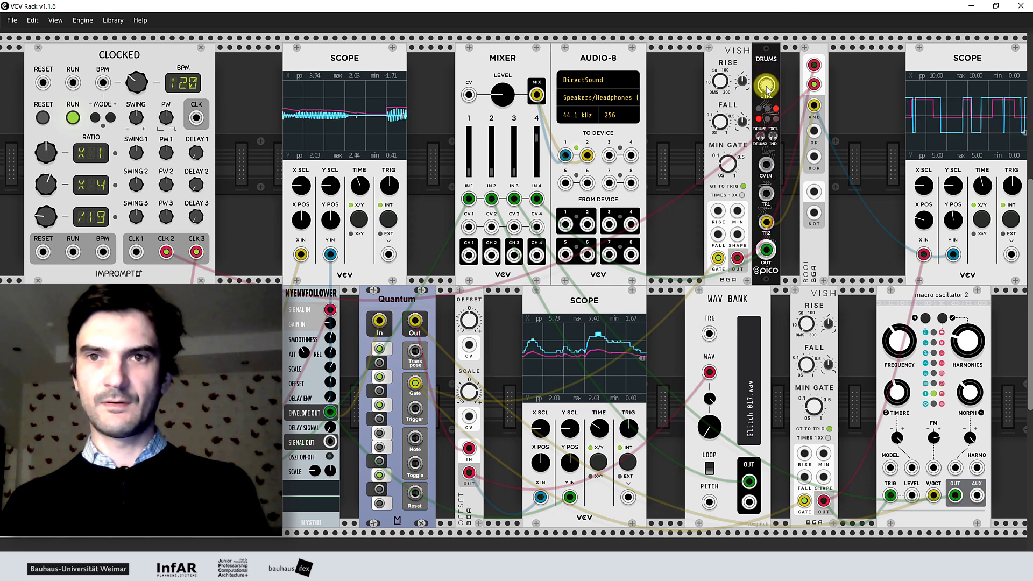
pyautogui.moveTo(766, 89); pyautogui.dragTo(766, 85)
pyautogui.moveTo(144, 254); pyautogui.dragTo(766, 193)
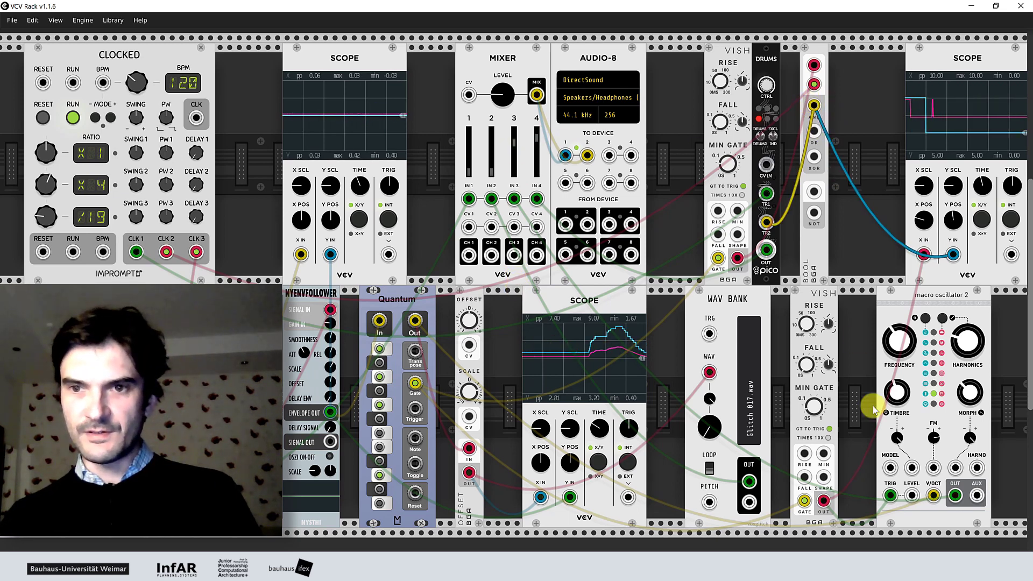
# Repatch BOOL's AND output to DRUMS' TR2 and also to Macro Oscillator 2's TRIG in place of its previous cable.
pyautogui.moveTo(814, 104); pyautogui.dragTo(846, 144)
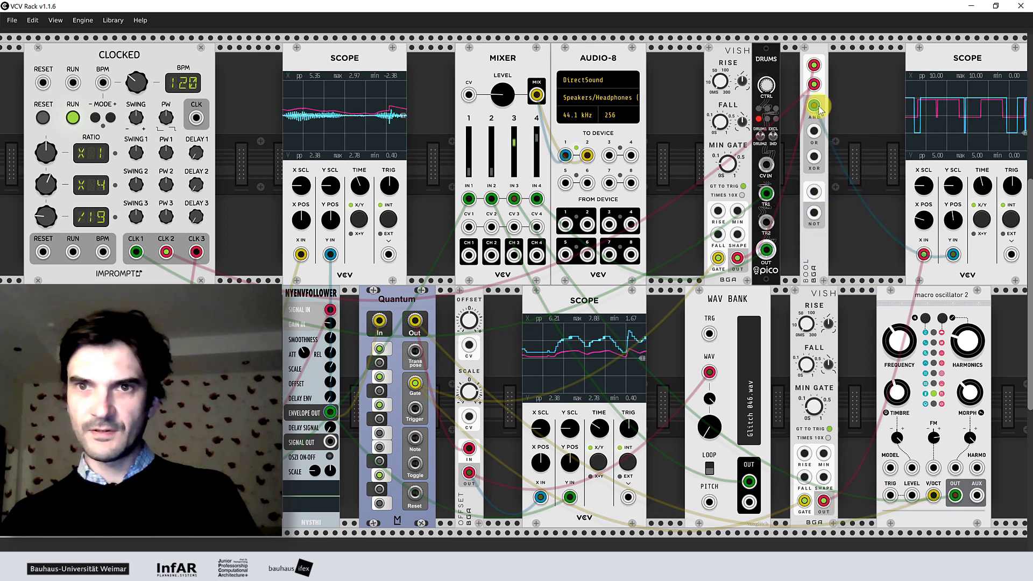
pyautogui.moveTo(814, 106); pyautogui.dragTo(767, 221)
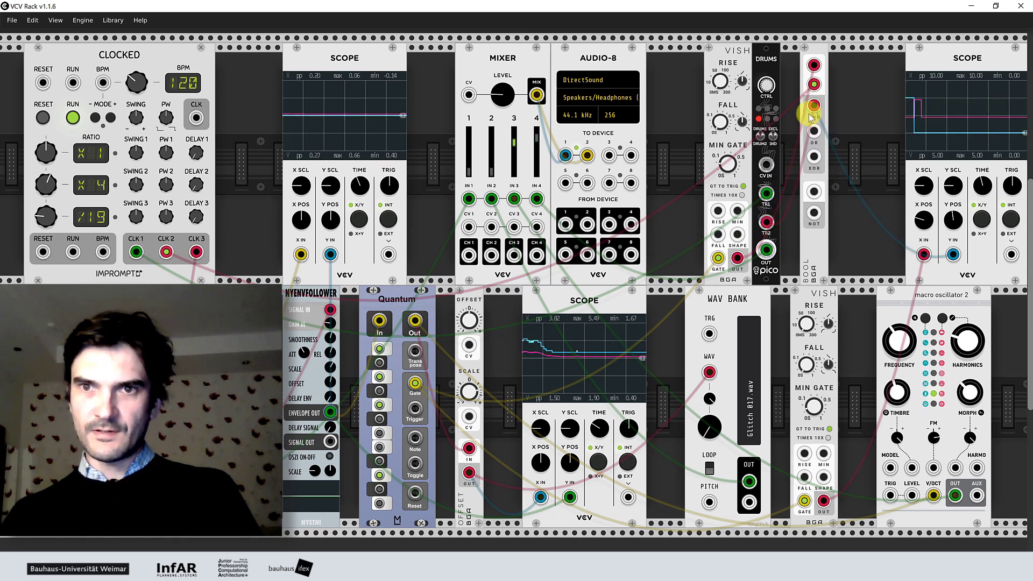
pyautogui.moveTo(814, 105); pyautogui.dragTo(891, 494)
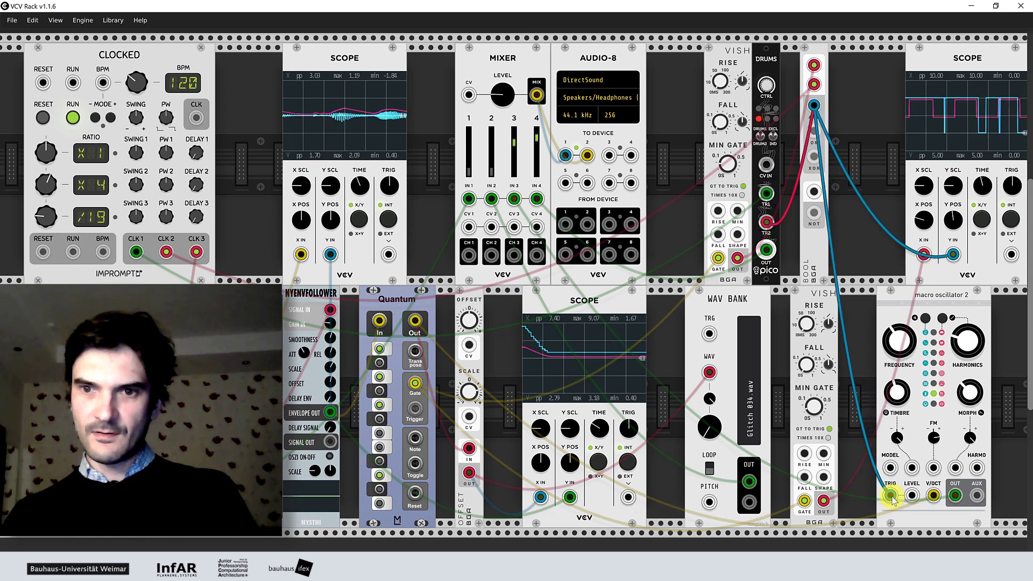
pyautogui.click(743, 185)
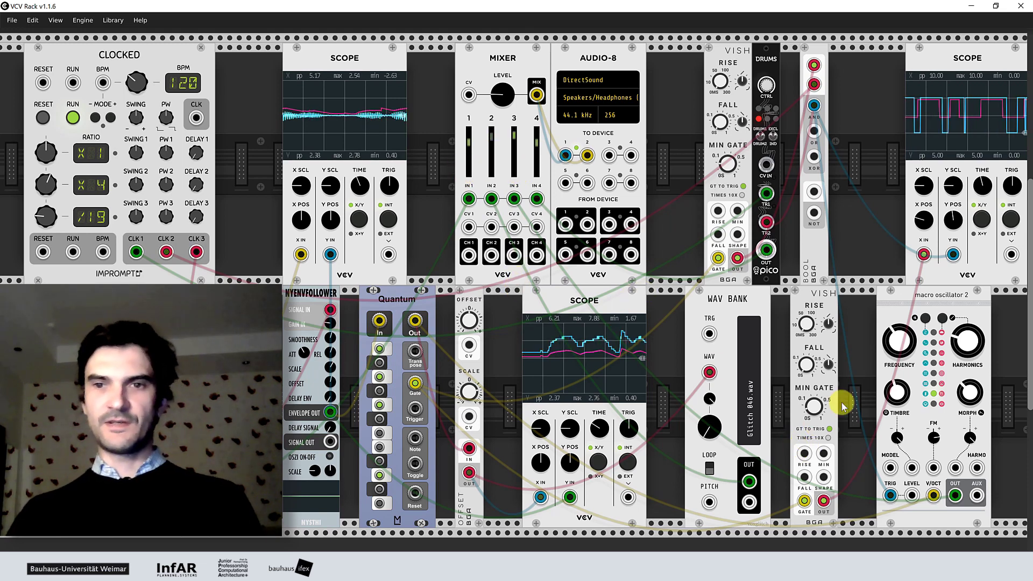
# Move the upper Scope along its row until it sits directly beside the BOOL module.
pyautogui.moveTo(692, 554); pyautogui.dragTo(768, 554)
pyautogui.moveTo(888, 51)
pyautogui.mouseDown()
pyautogui.moveTo(934, 50)
pyautogui.moveTo(899, 53)
pyautogui.mouseUp()
pyautogui.moveTo(834, 58); pyautogui.dragTo(811, 56)
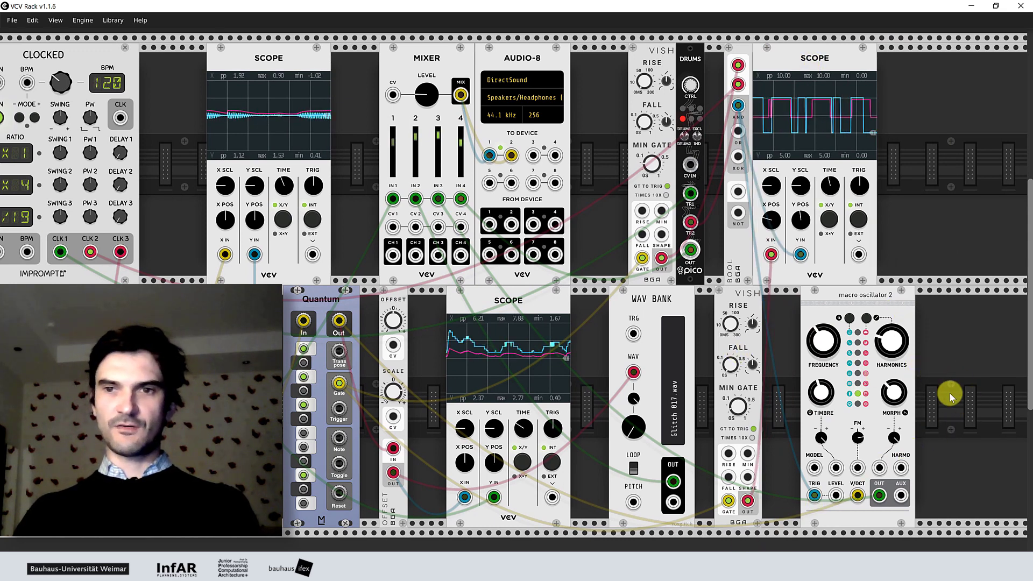
# Add the Alright Devices Chronoblob2 delay from the Delay tag and place it beside Macro Oscillator 2 in the lower row.
pyautogui.rightClick(971, 411)
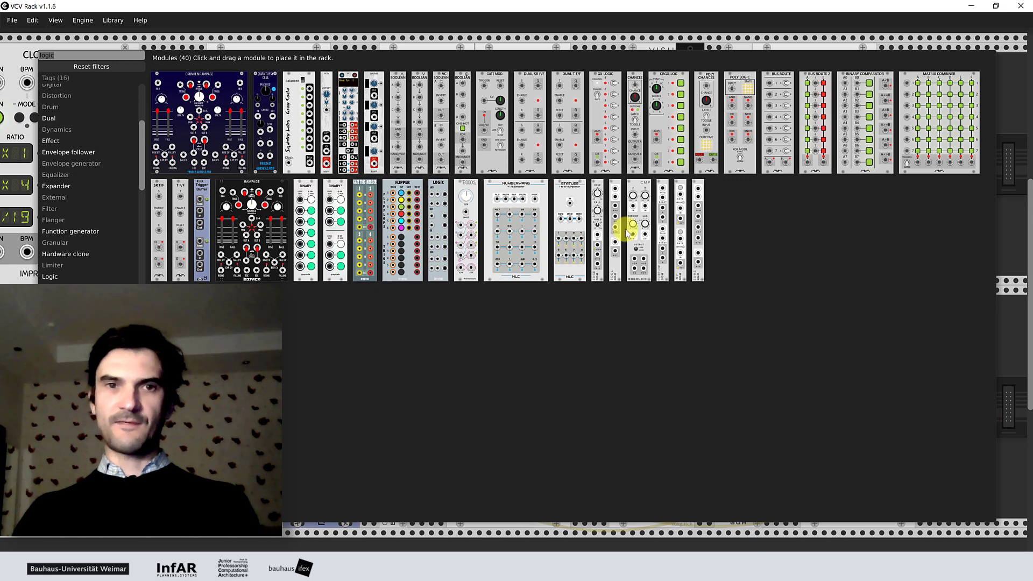
pyautogui.click(86, 65)
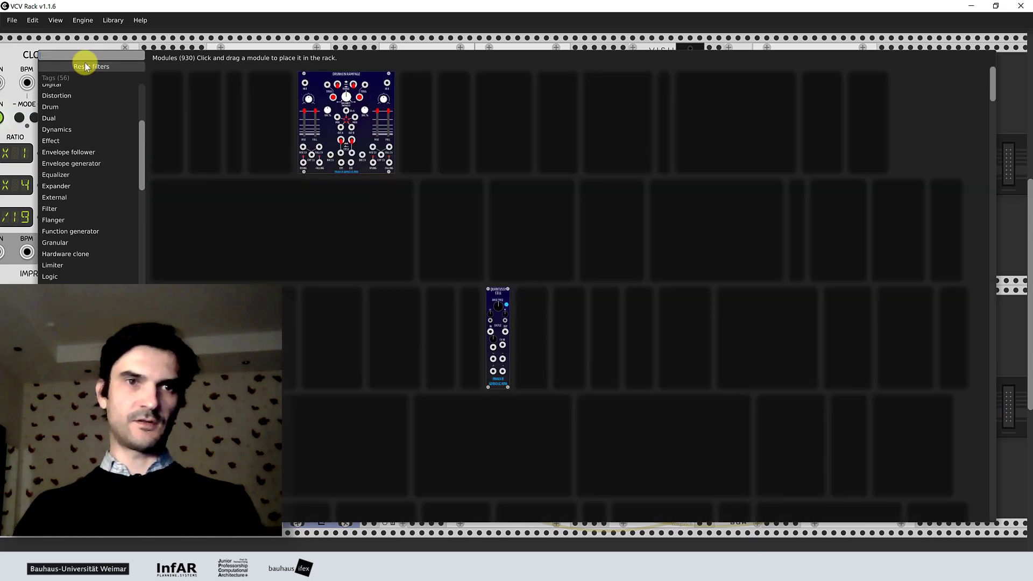
pyautogui.scroll(5, 83, 130)
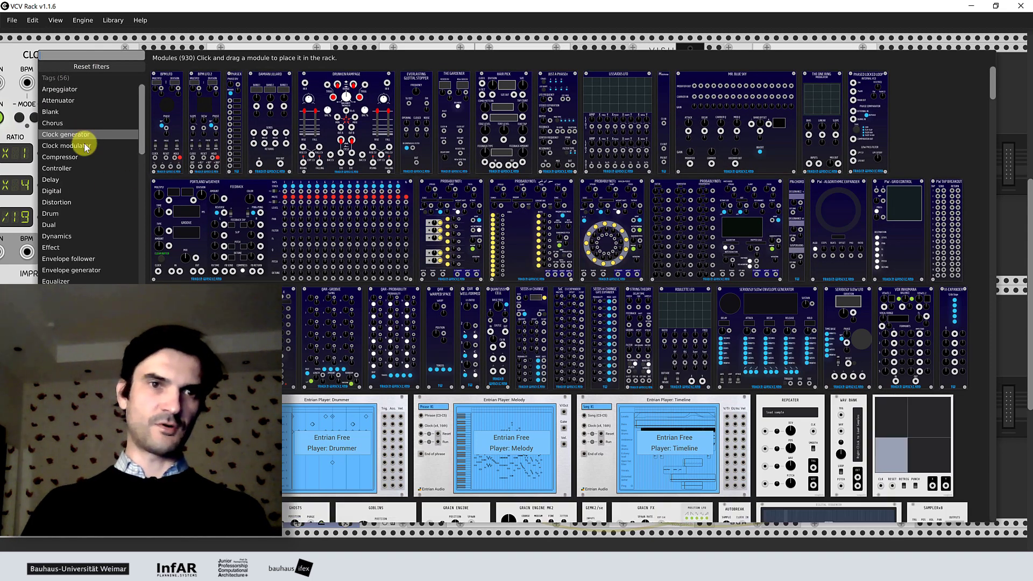
pyautogui.click(50, 181)
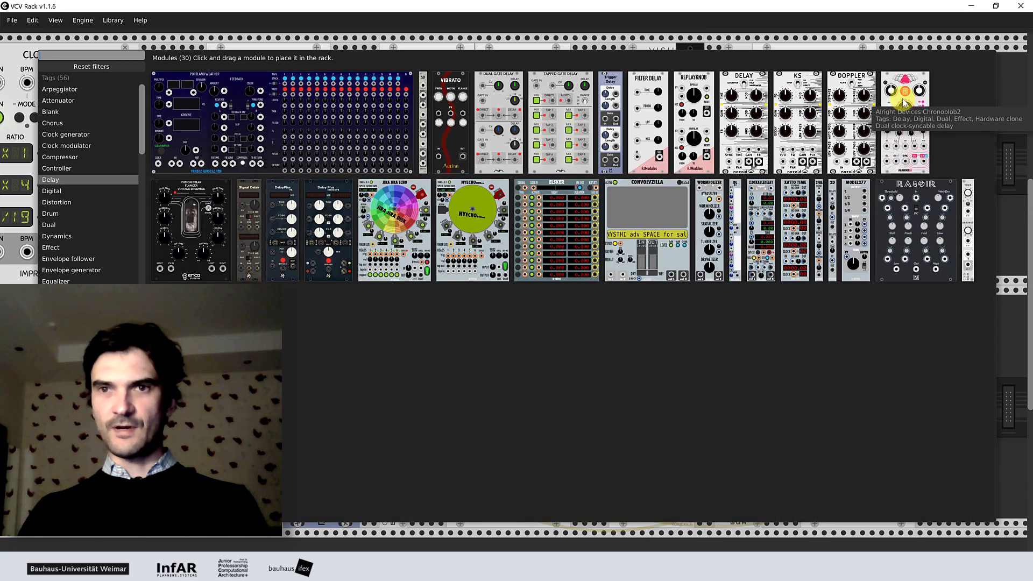
pyautogui.click(904, 98)
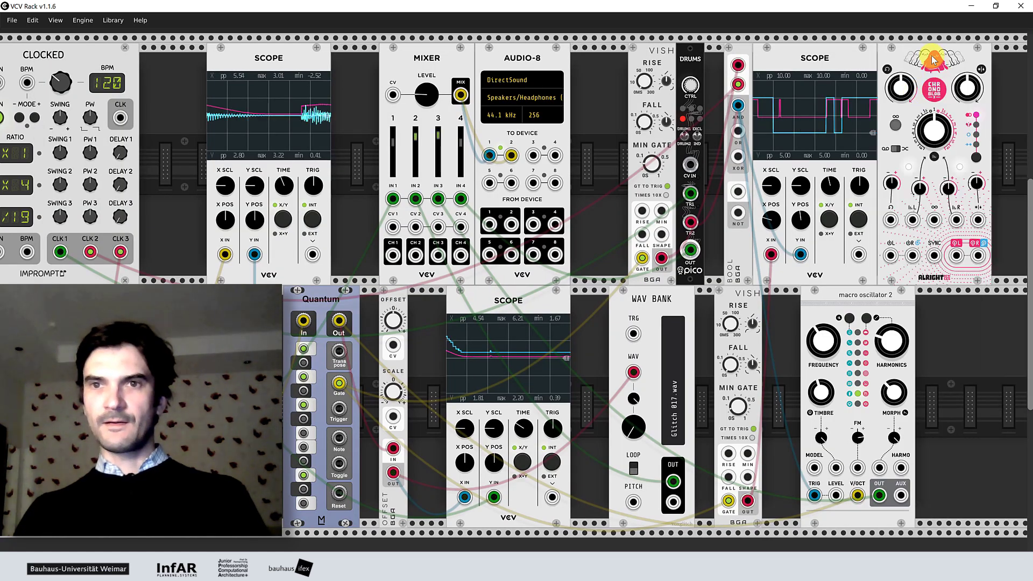
pyautogui.moveTo(932, 60); pyautogui.dragTo(943, 62)
pyautogui.moveTo(980, 281); pyautogui.dragTo(1017, 524)
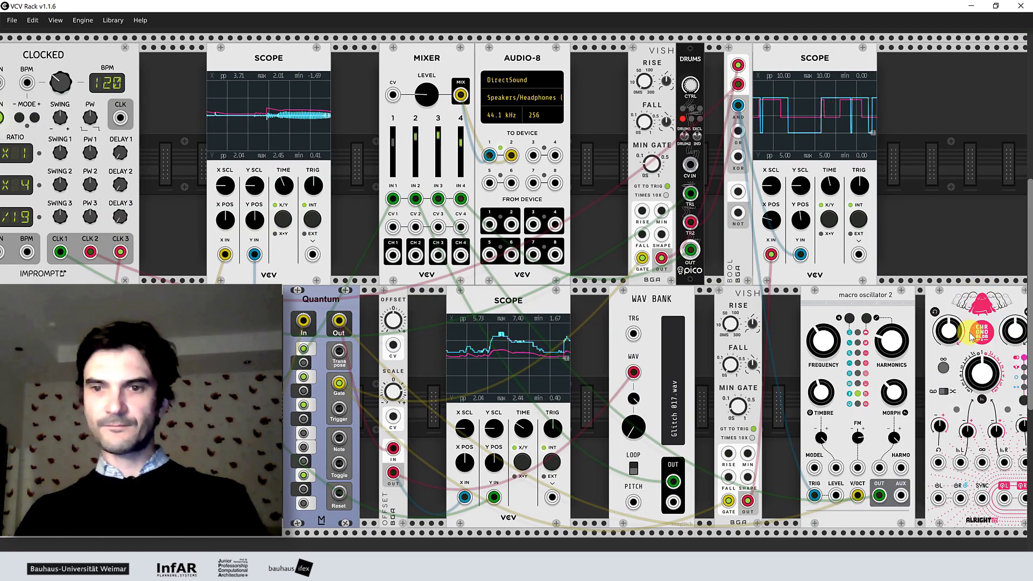
# Route Macro Oscillator 2's OUT through Chronoblob2's left channel into Mixer IN 3 and adjust the delay's knobs.
pyautogui.moveTo(722, 548); pyautogui.dragTo(770, 548)
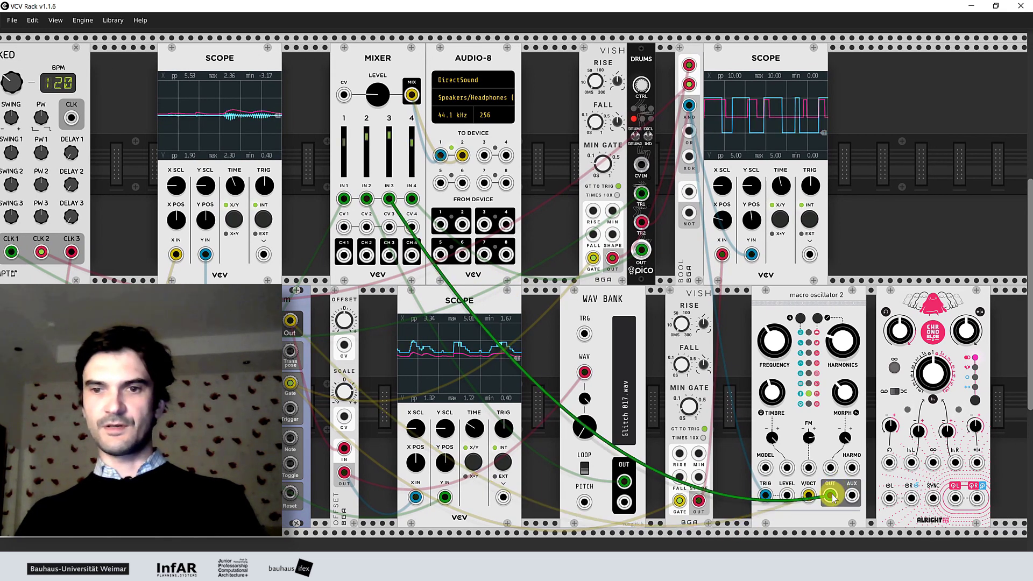
pyautogui.moveTo(831, 496); pyautogui.dragTo(394, 129)
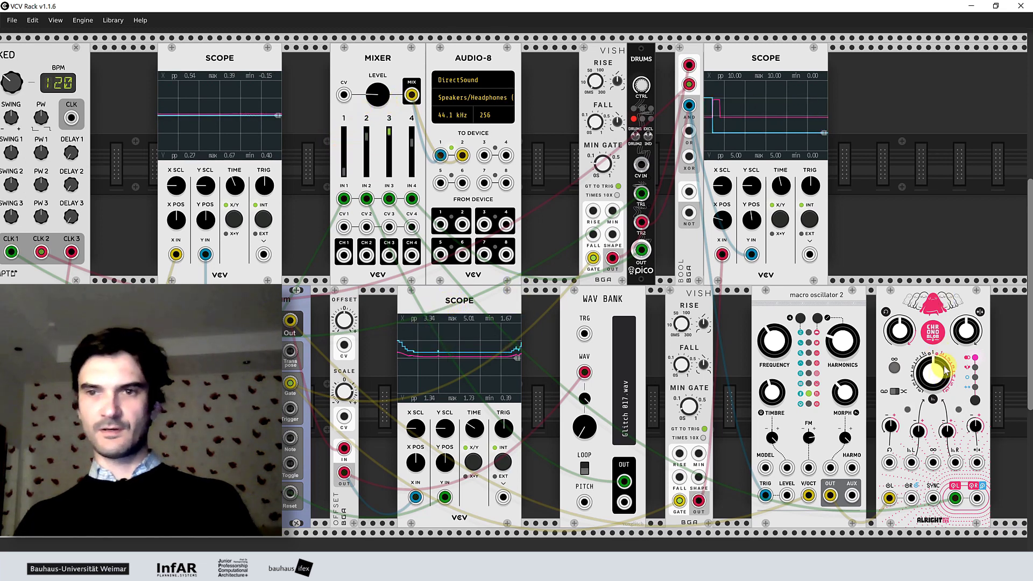
pyautogui.moveTo(902, 333); pyautogui.dragTo(517, 285)
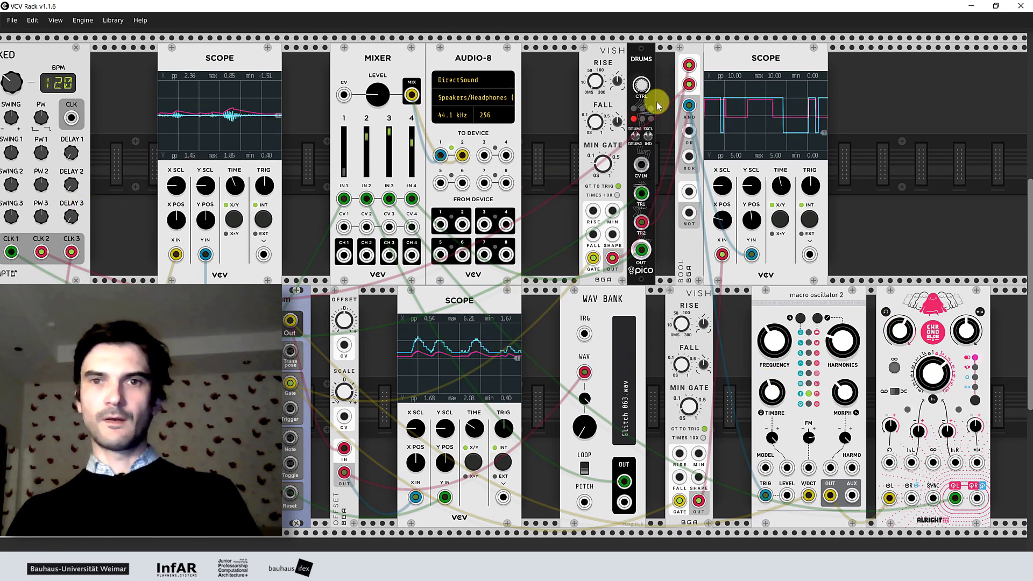
# Move the upper Scope away from BOOL, duplicate the BOOL module and place the copy in the gap between them.
pyautogui.moveTo(756, 39); pyautogui.dragTo(885, 46)
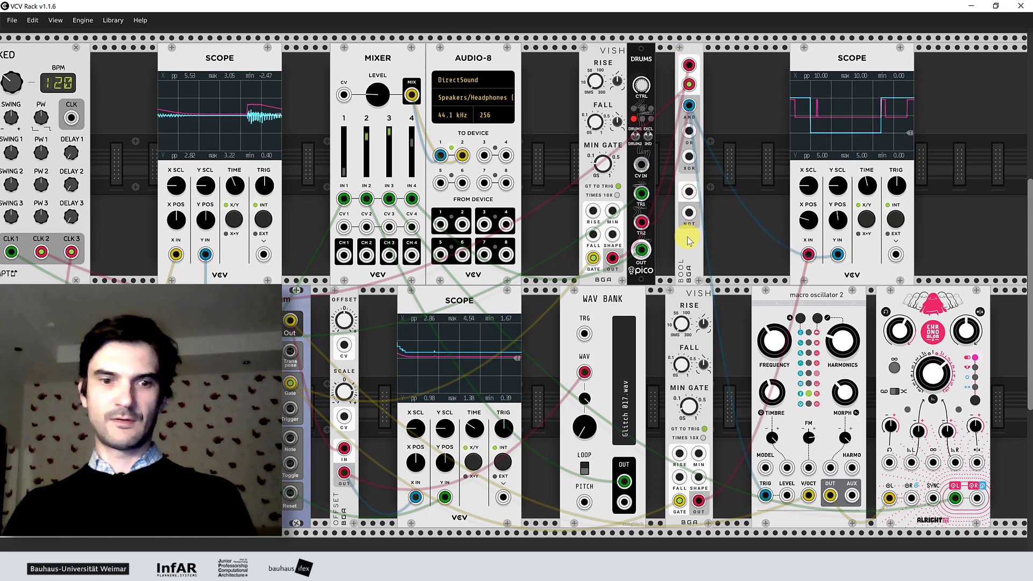
pyautogui.hotkey('ctrl', 'd')
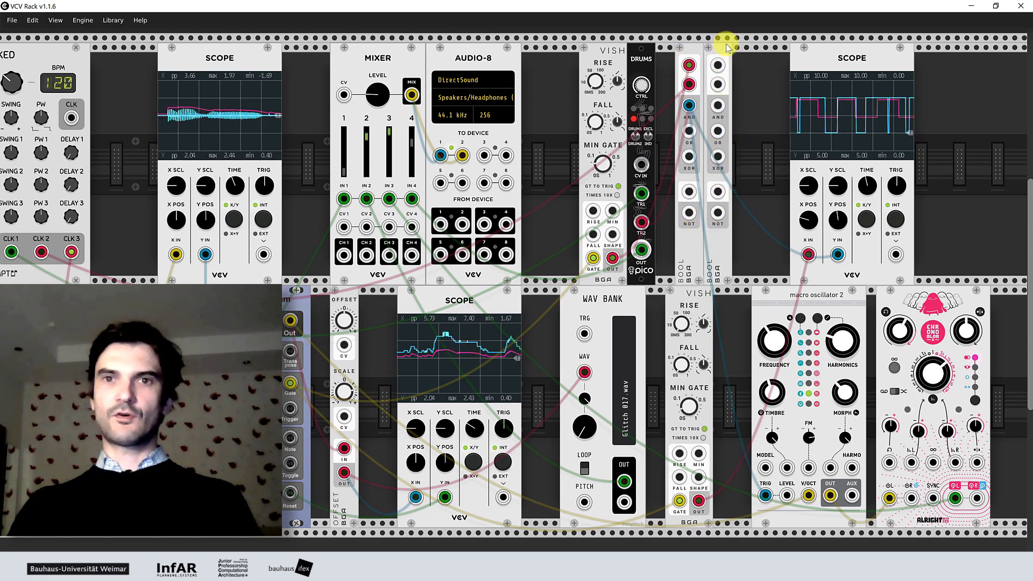
pyautogui.moveTo(721, 45); pyautogui.dragTo(749, 47)
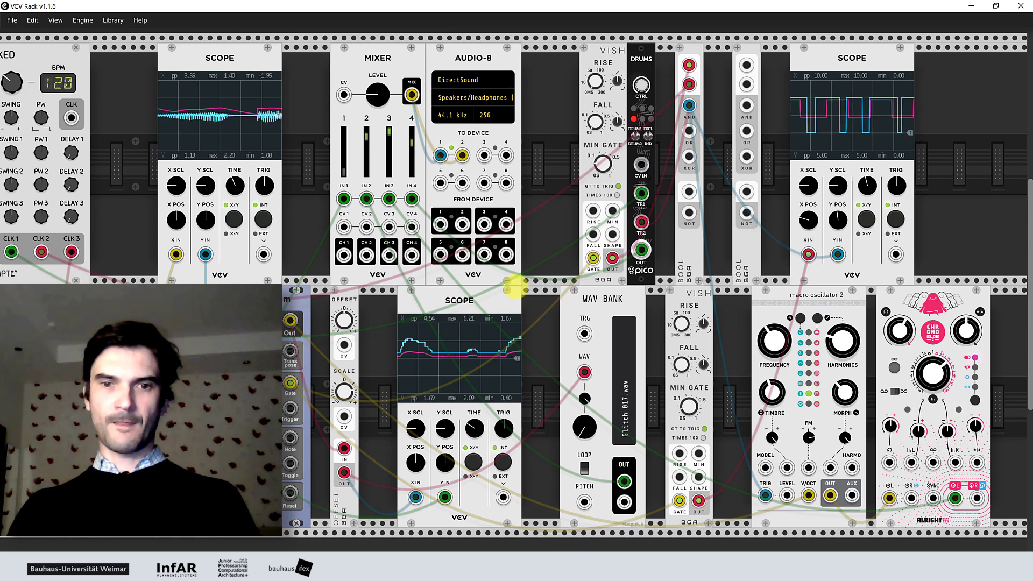
# Patch Clocked's CLK 1 and Quantum's Gate output into the two inputs of the second BOOL module.
pyautogui.hscroll(-2, 511, 284)
pyautogui.hscroll(-8, 514, 285)
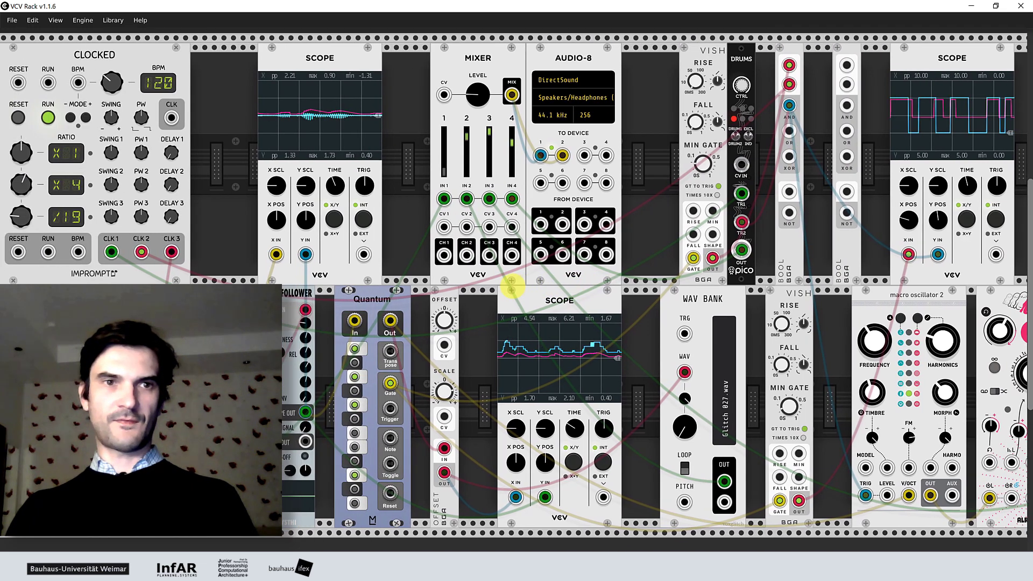
pyautogui.moveTo(110, 251); pyautogui.dragTo(846, 66)
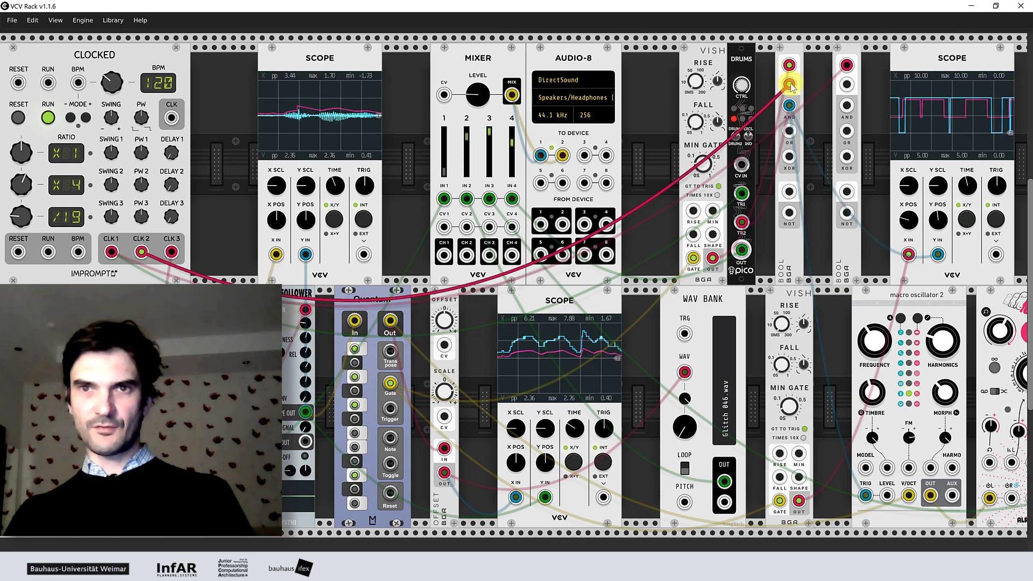
pyautogui.moveTo(390, 382); pyautogui.dragTo(846, 84)
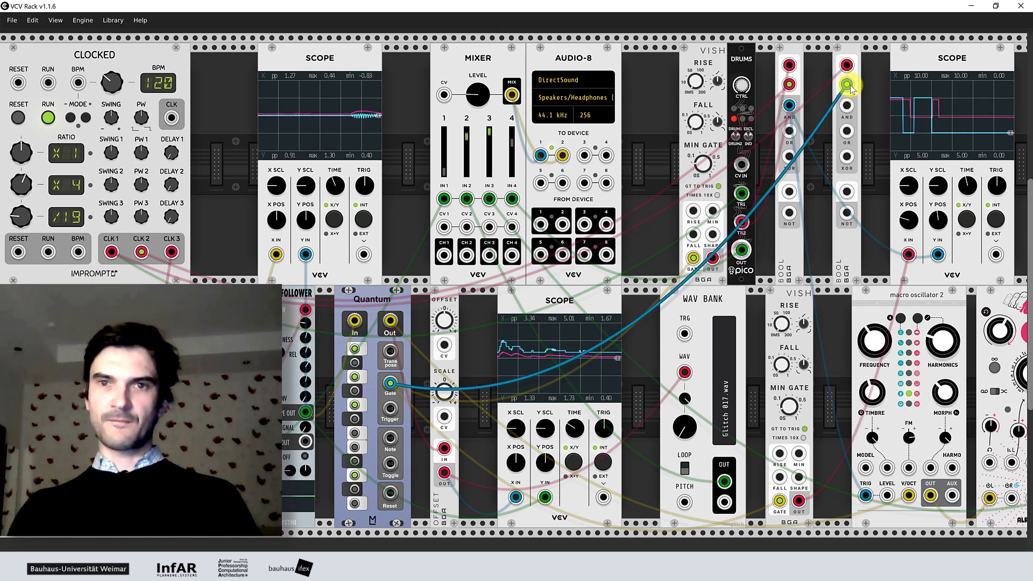
pyautogui.moveTo(390, 386); pyautogui.dragTo(865, 112)
pyautogui.moveTo(856, 63); pyautogui.dragTo(851, 106)
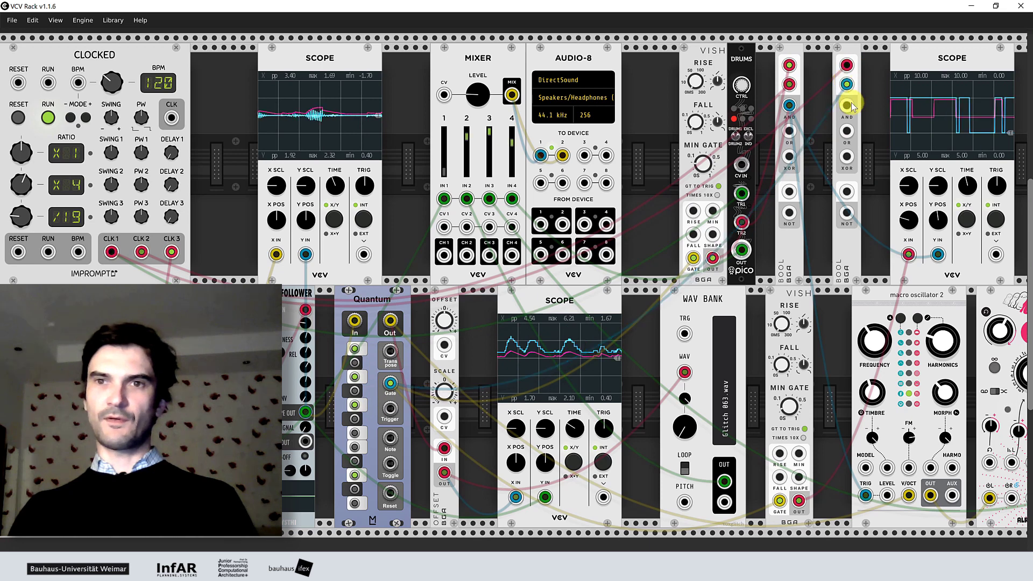
# Replace the cable in Macro Oscillator 2's TRIG with one from the second BOOL's AND output.
pyautogui.moveTo(865, 494); pyautogui.dragTo(866, 469)
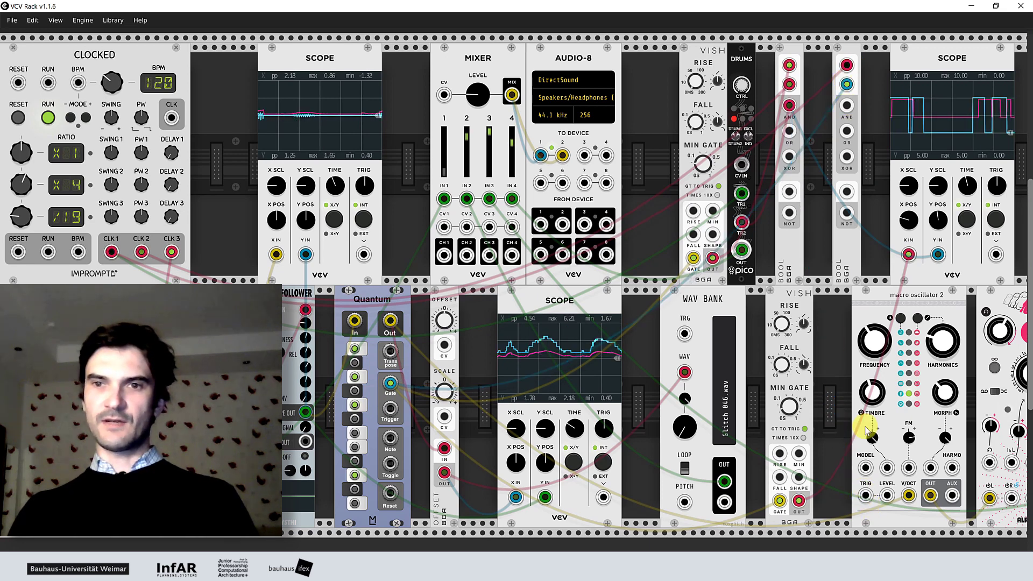
pyautogui.moveTo(846, 105); pyautogui.dragTo(864, 494)
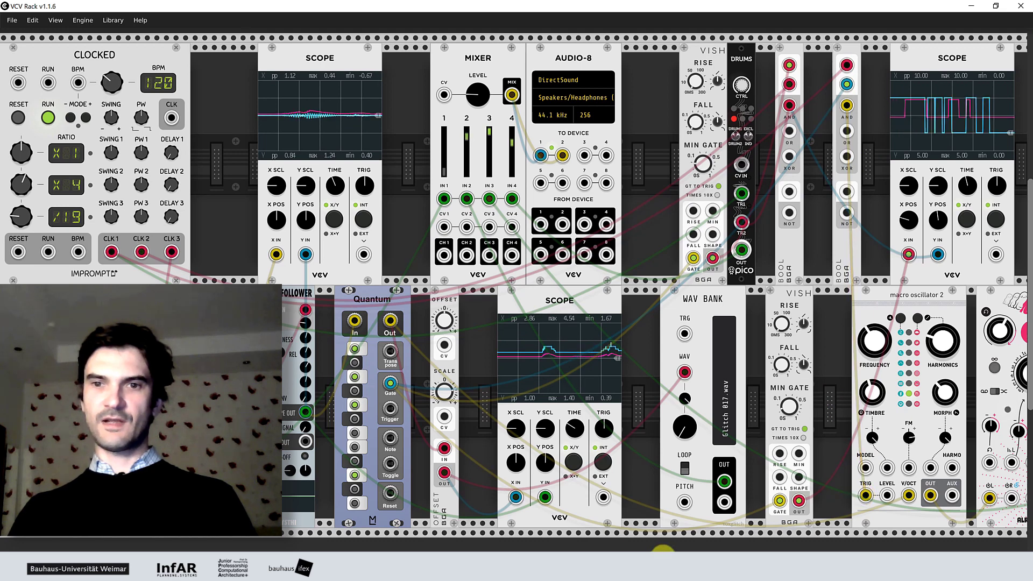
pyautogui.hscroll(5, 516, 284)
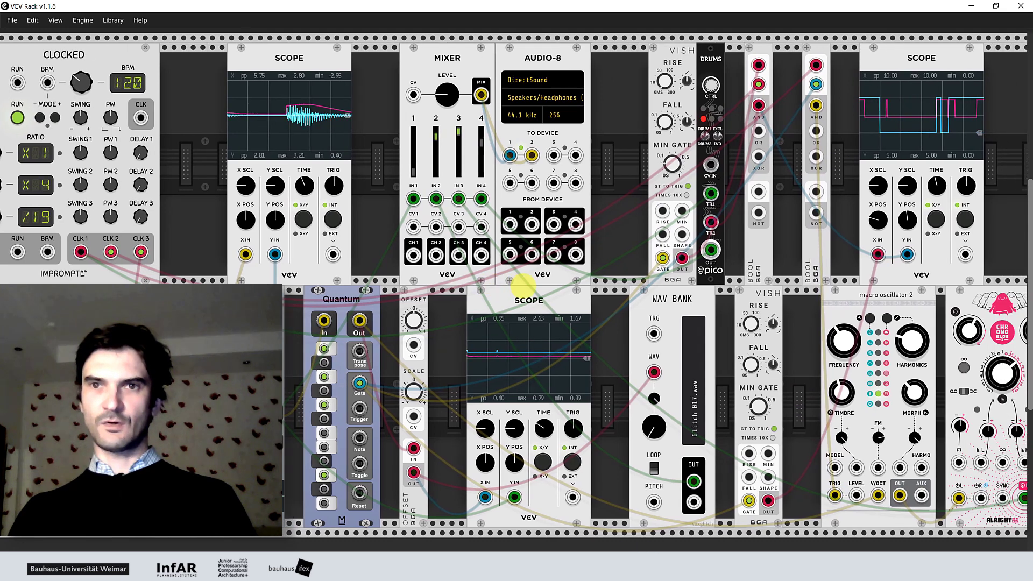
pyautogui.hscroll(2, 515, 284)
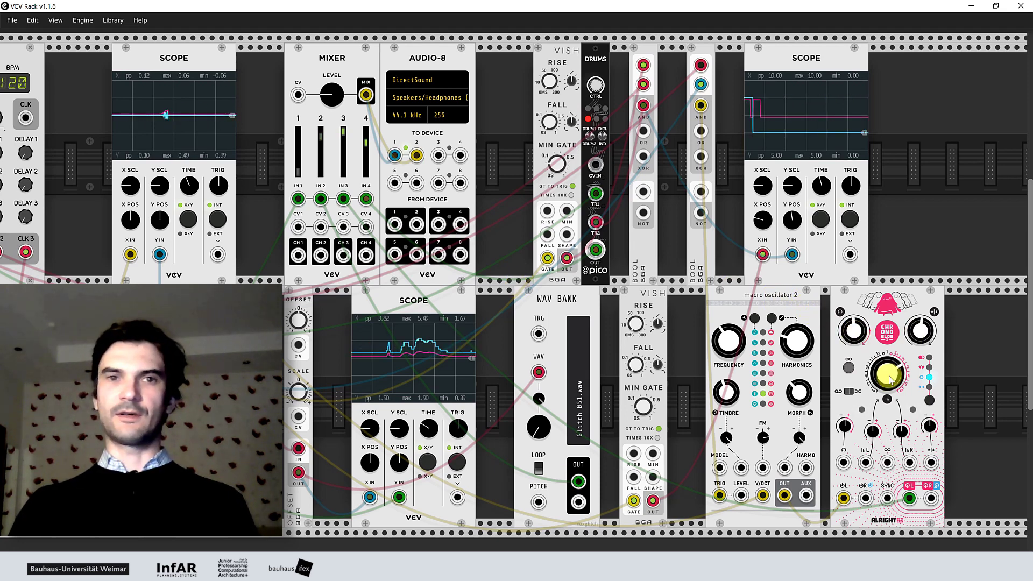
# Add the Reverb FX module from the Reverb tag and place it after the upper Scope in the top row.
pyautogui.moveTo(698, 556); pyautogui.dragTo(564, 556)
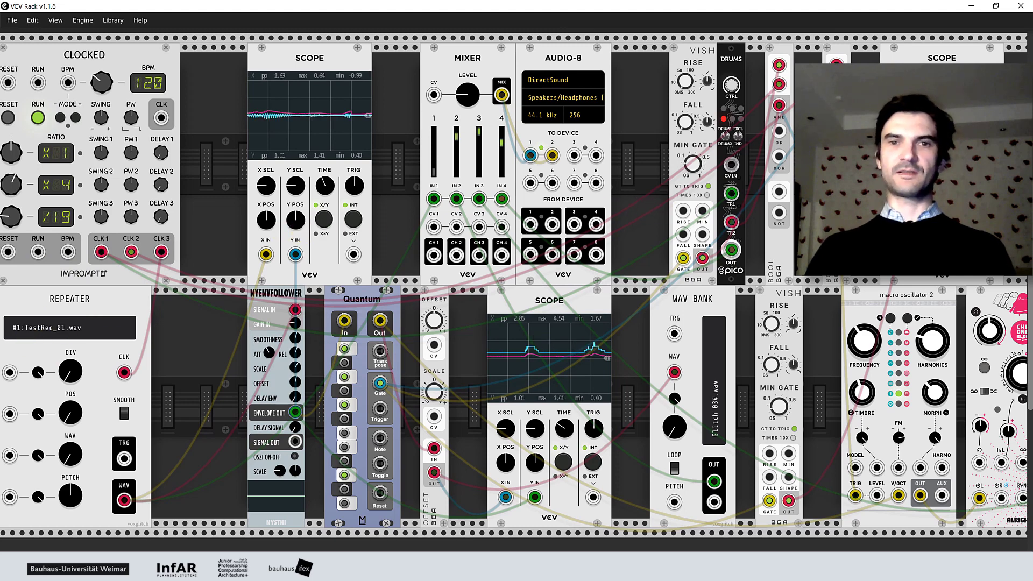
pyautogui.scroll(-2, 867, 226)
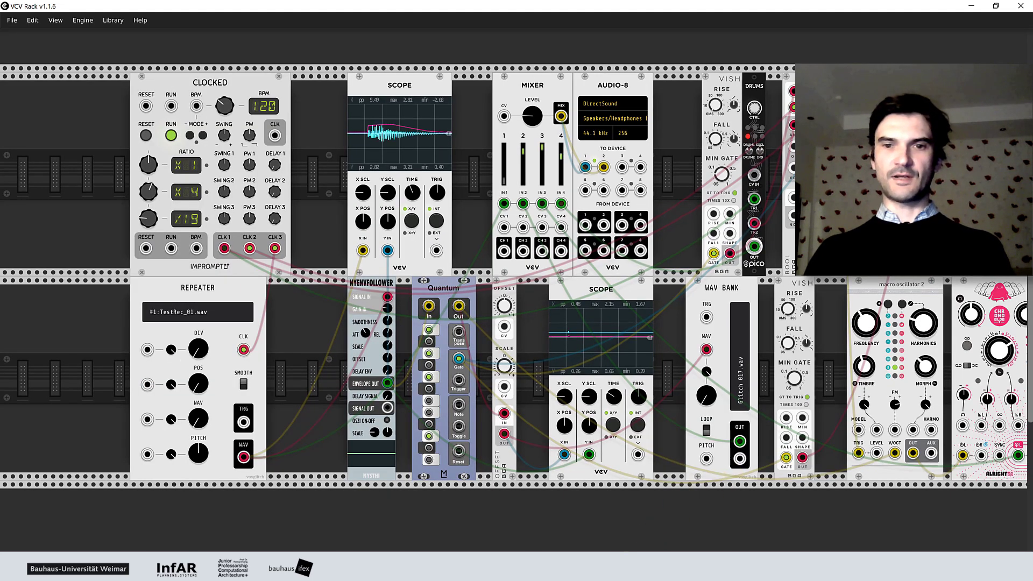
pyautogui.moveTo(622, 553); pyautogui.dragTo(516, 289)
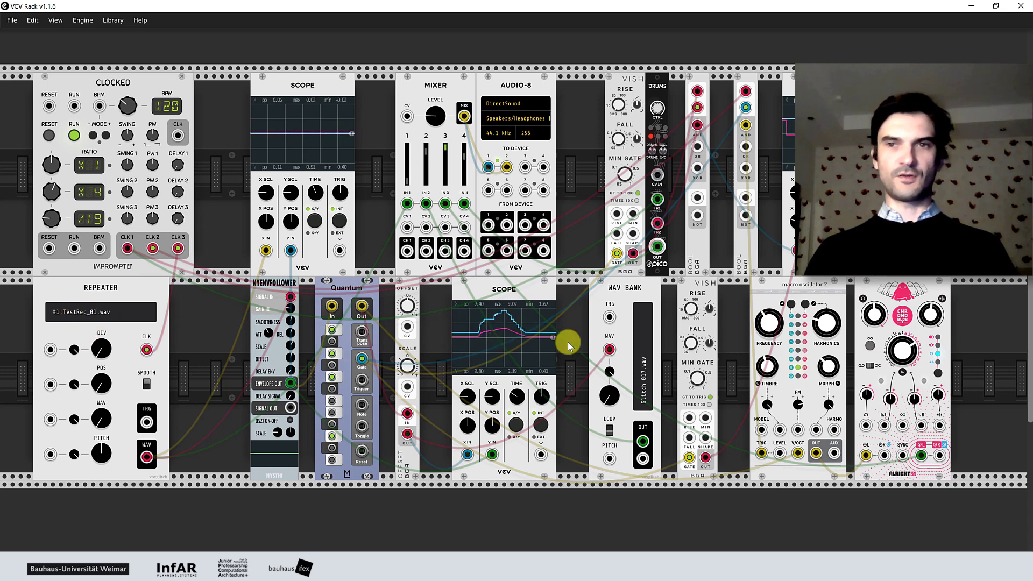
pyautogui.press('Return')
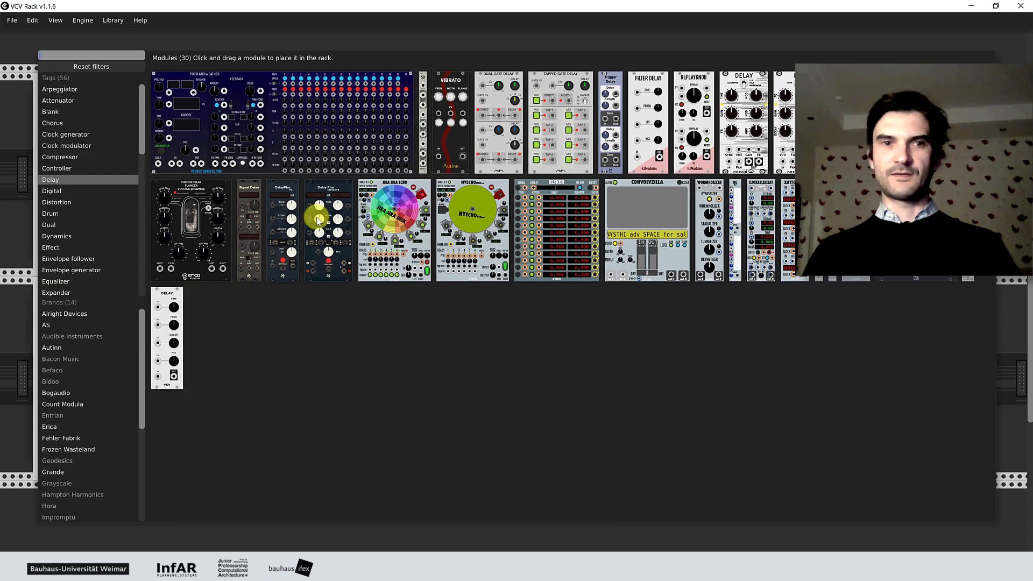
pyautogui.moveTo(141, 133); pyautogui.dragTo(140, 222)
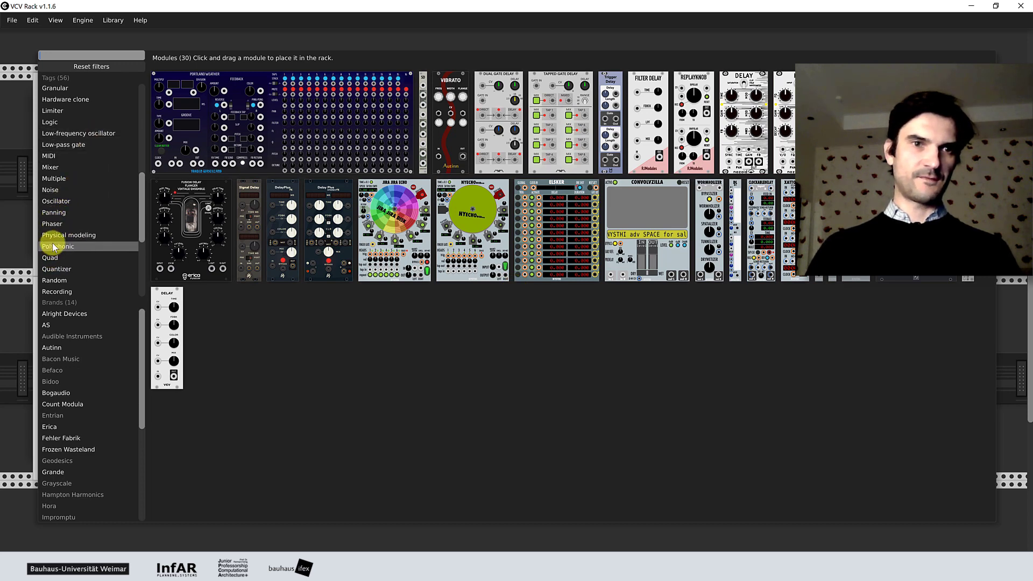
pyautogui.click(81, 67)
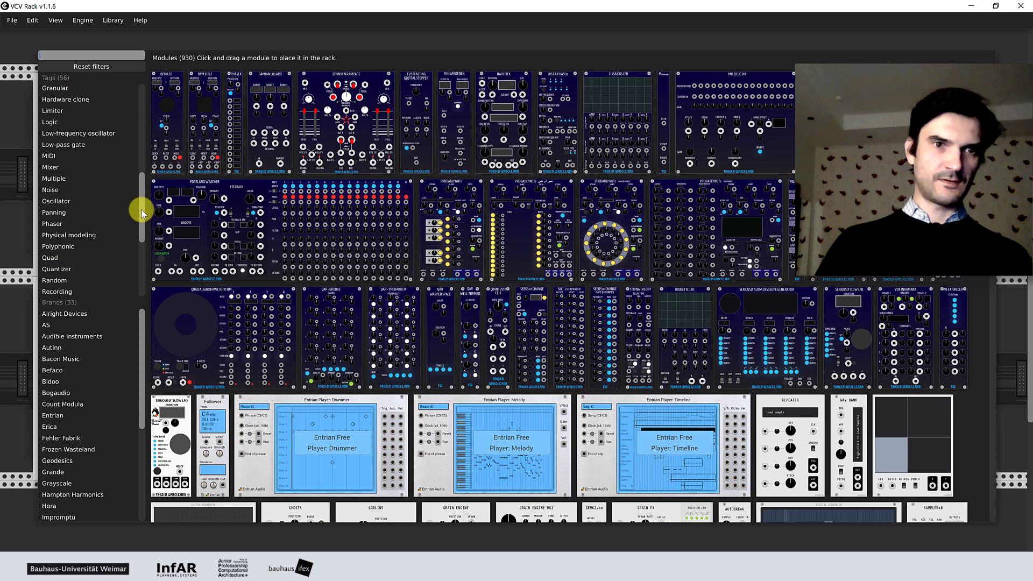
pyautogui.scroll(-1, 141, 210)
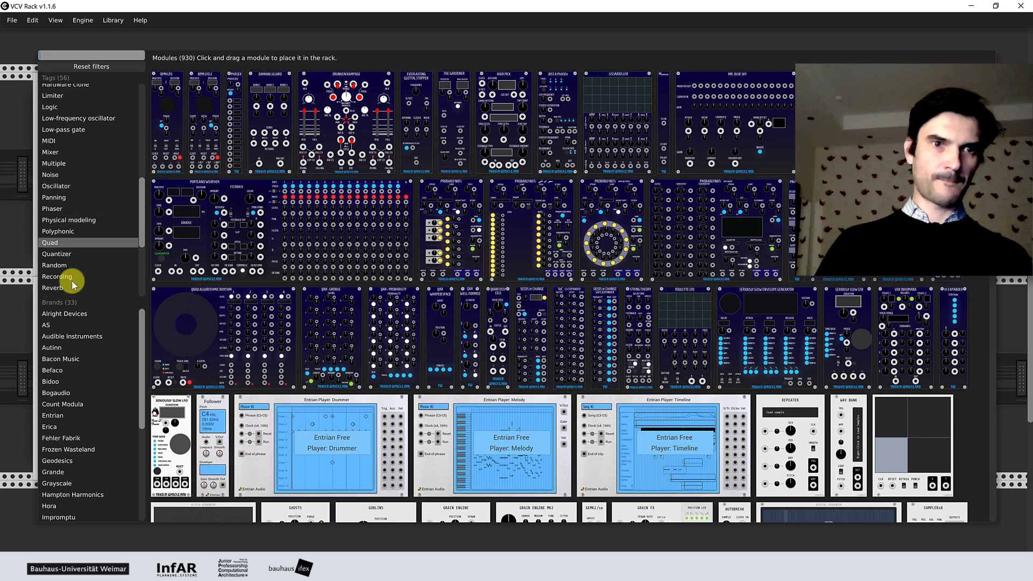
pyautogui.click(60, 286)
pyautogui.moveTo(523, 115); pyautogui.dragTo(933, 180)
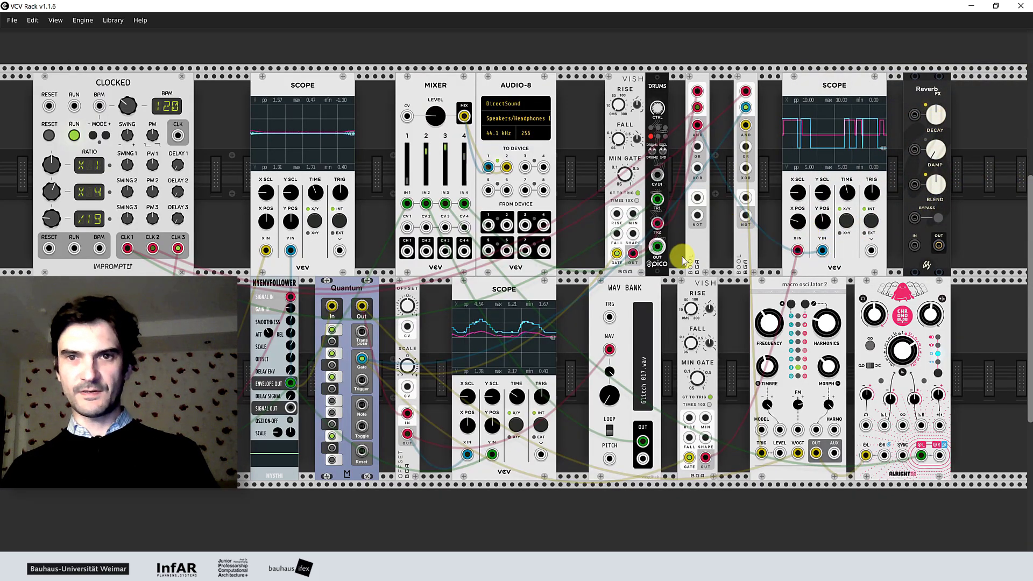
# Route DRUMS' OUT through Reverb FX into Mixer IN 4 in place of the direct cable.
pyautogui.moveTo(657, 246); pyautogui.dragTo(914, 242)
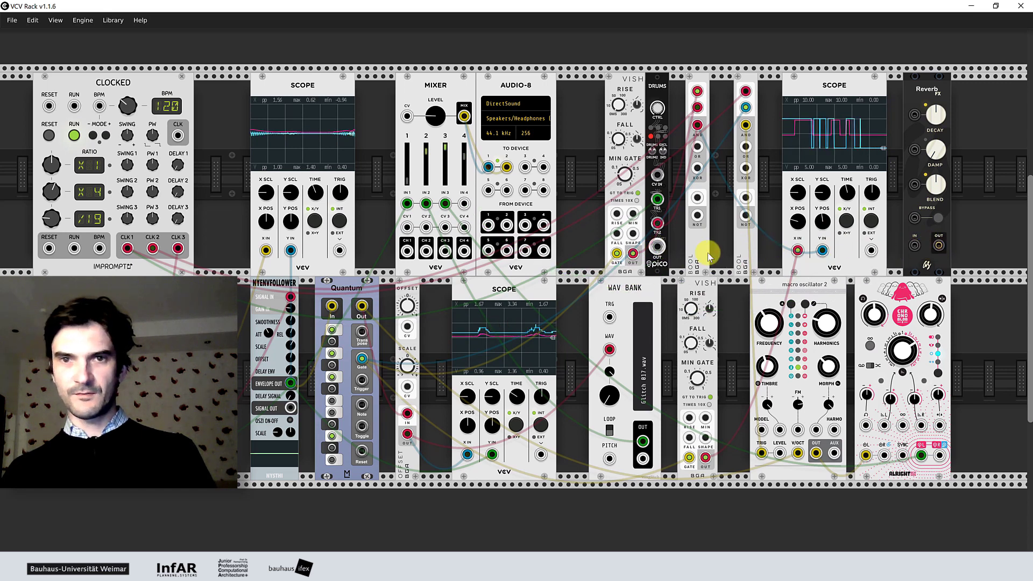
pyautogui.moveTo(657, 247); pyautogui.dragTo(464, 203)
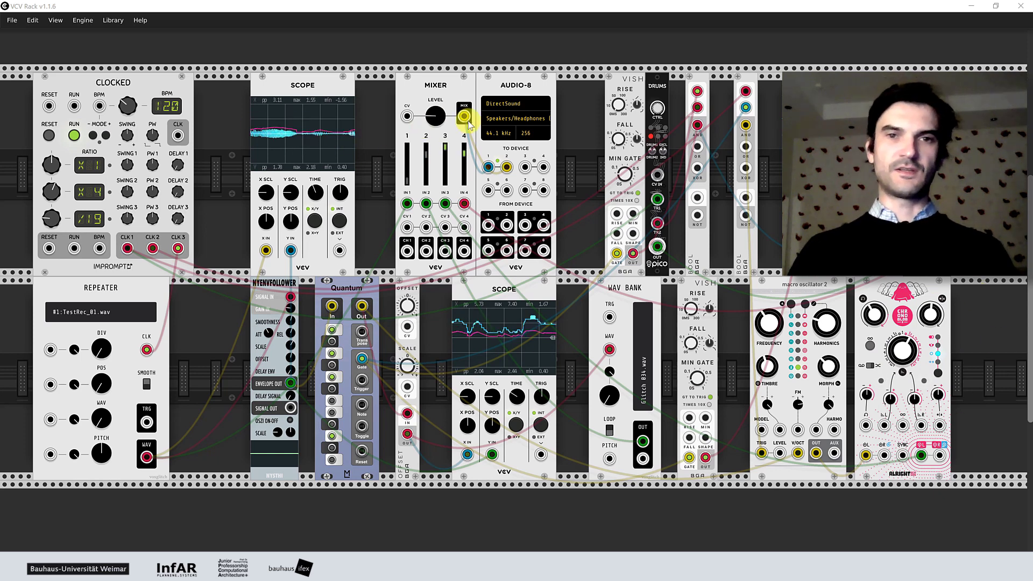
pyautogui.moveTo(445, 204); pyautogui.dragTo(425, 204)
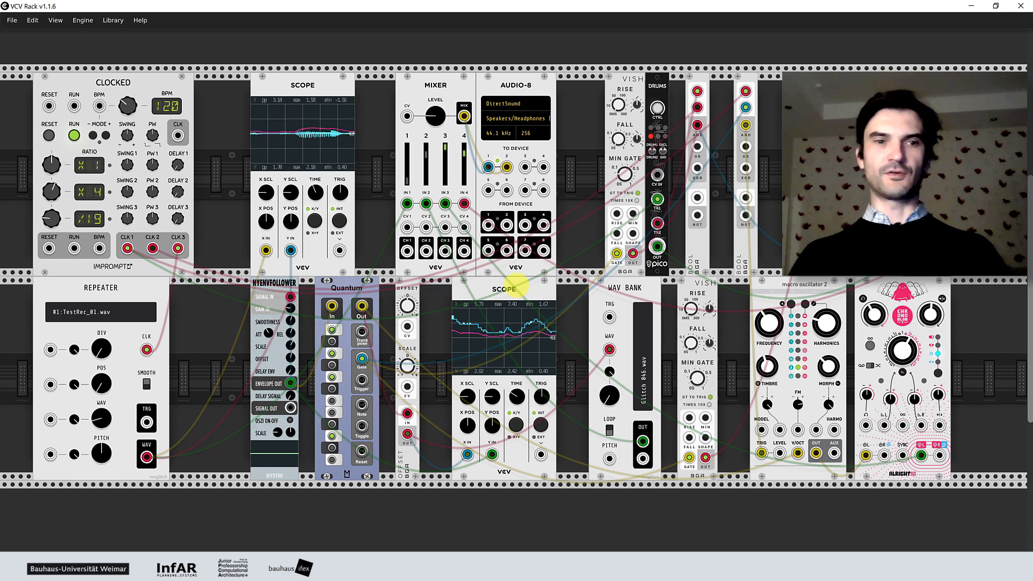
# Vary REPEATER's WAV, DIV and POS knobs and set Clocked's third clock ratio to /24.
pyautogui.moveTo(100, 424); pyautogui.dragTo(100, 379)
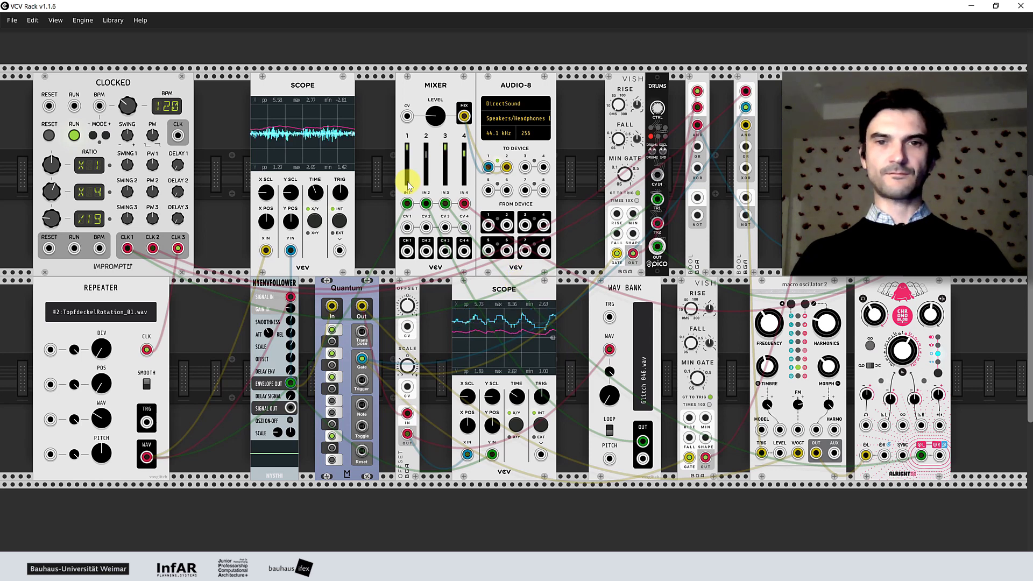
pyautogui.moveTo(48, 221); pyautogui.dragTo(516, 285)
pyautogui.moveTo(101, 351); pyautogui.dragTo(521, 298)
pyautogui.moveTo(101, 384); pyautogui.dragTo(517, 285)
pyautogui.moveTo(50, 221); pyautogui.dragTo(516, 274)
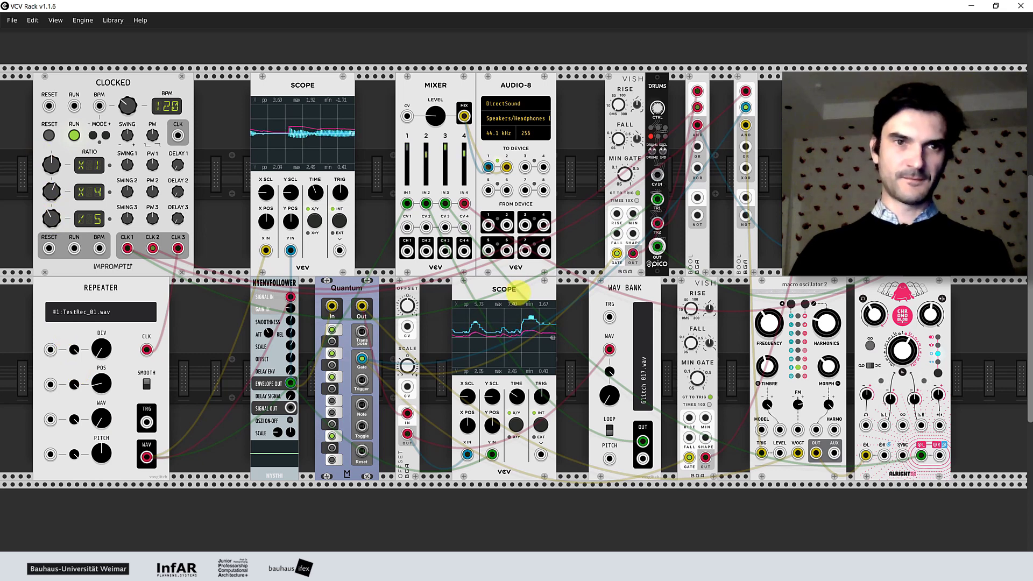
pyautogui.moveTo(52, 220); pyautogui.dragTo(53, 230)
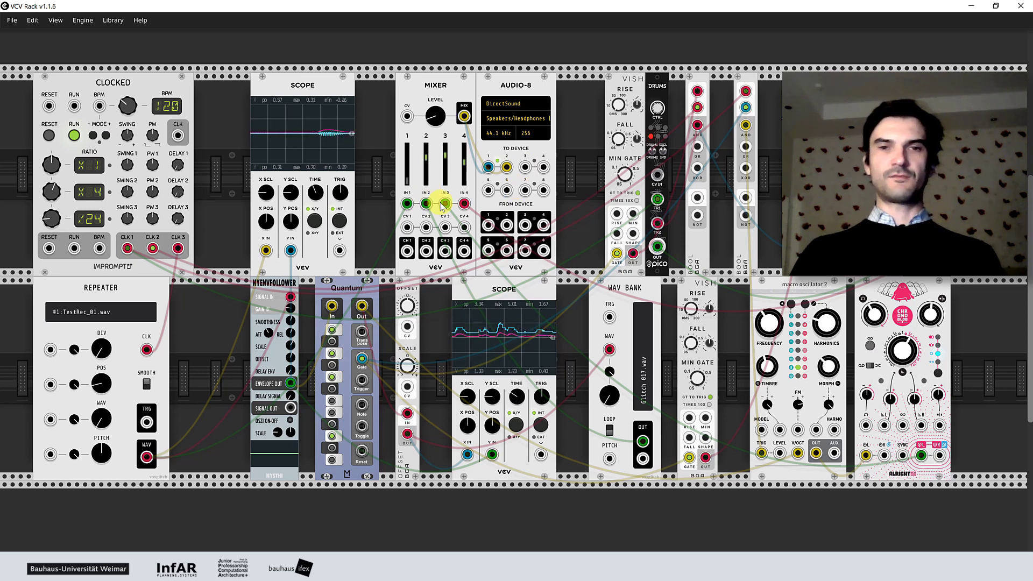
# Examine the audio driver and audio device choices offered by the AUDIO-8 module.
pyautogui.click(508, 105)
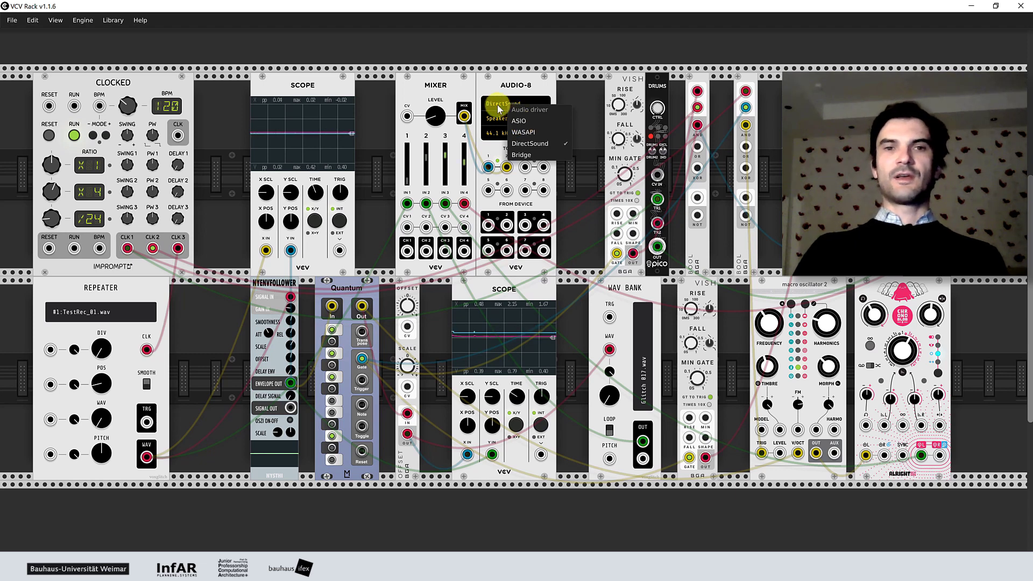
pyautogui.click(497, 104)
pyautogui.click(512, 119)
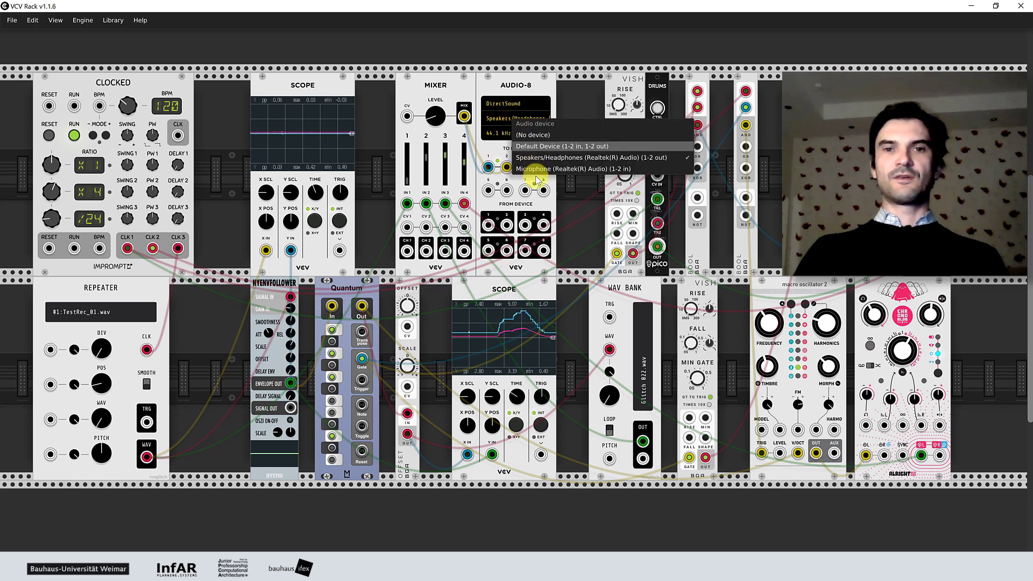
pyautogui.click(500, 123)
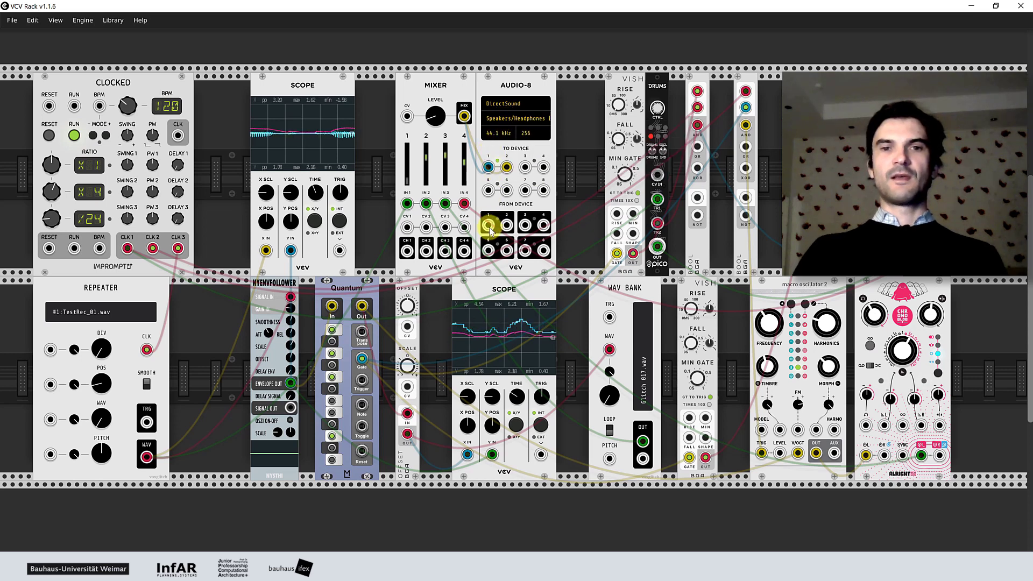